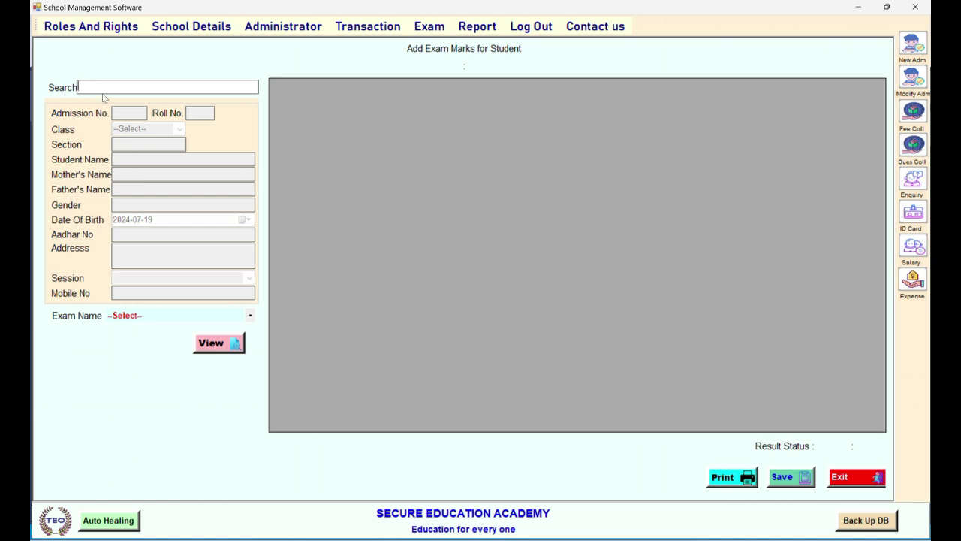
Look up the Class-2 student by admission number and display the student's I-Term exam marks
type("442")
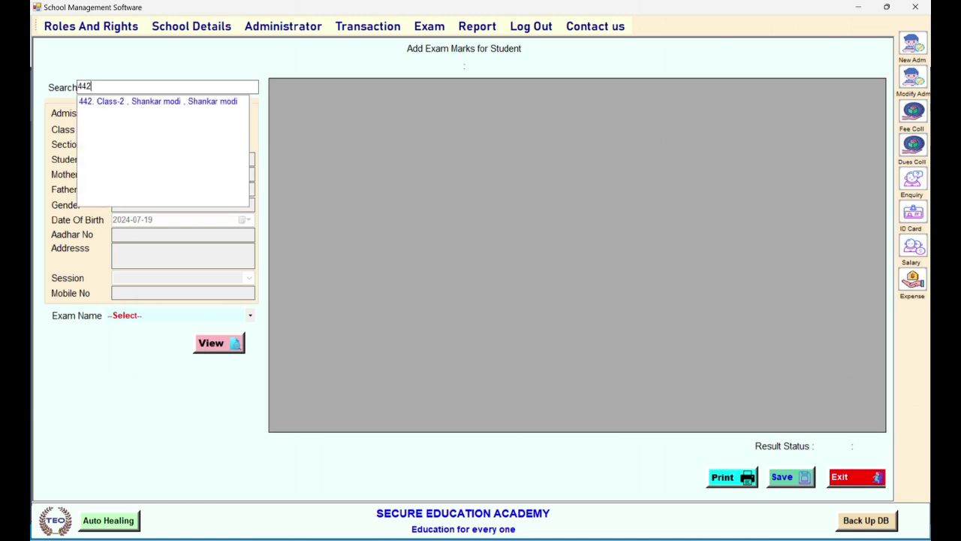
left_click(217, 103)
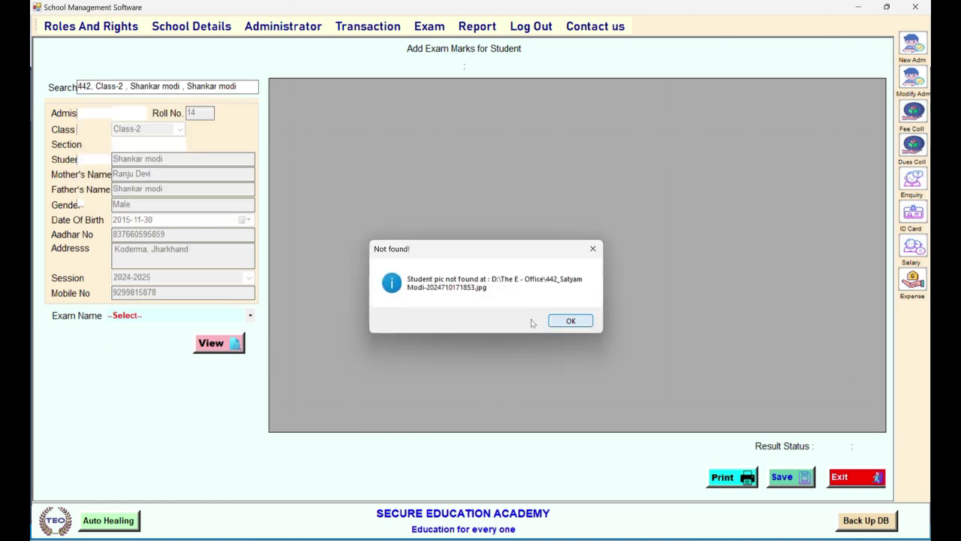
left_click(565, 321)
left_click(162, 316)
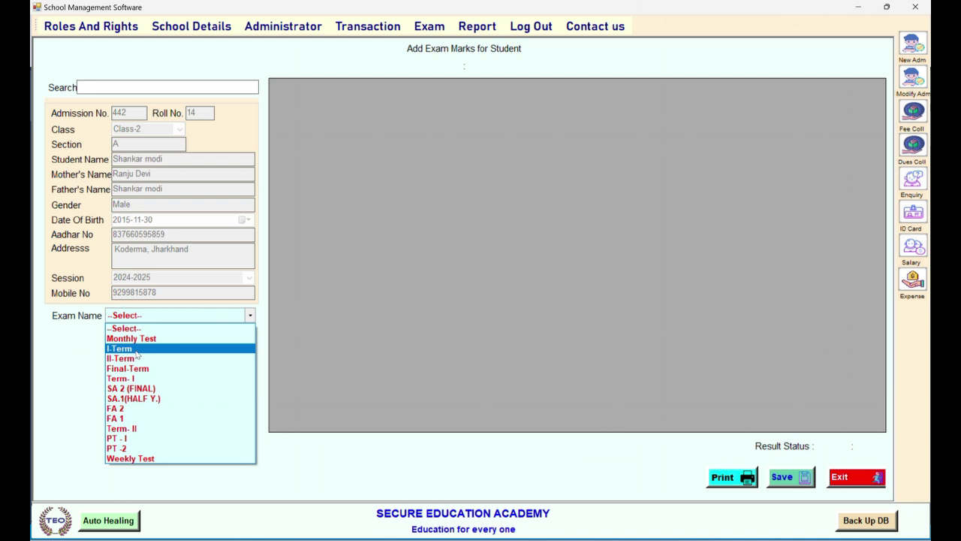
left_click(137, 351)
left_click(218, 343)
Set the student's I-Term obtained marks to 12 for English, 32 for Science and 32 for Social Science
left_click(688, 143)
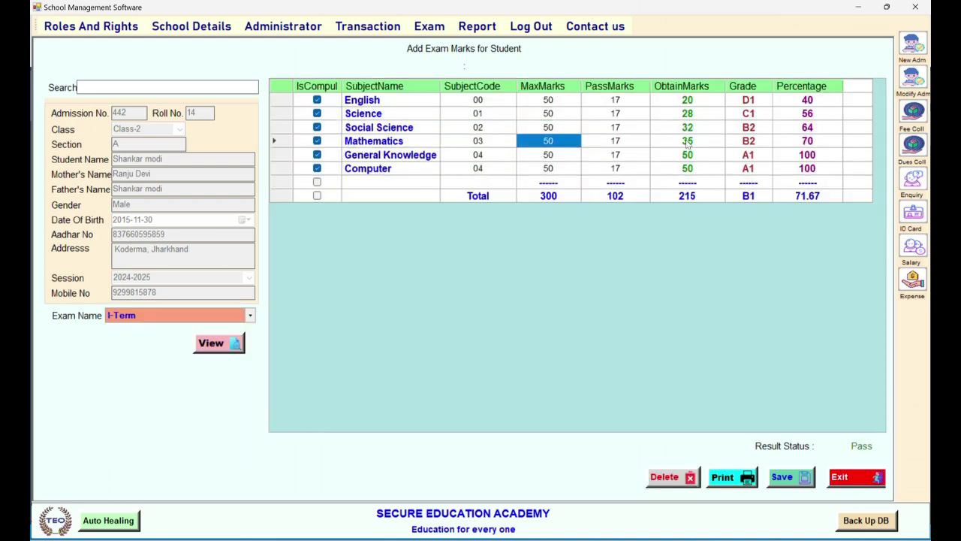
left_click(688, 103)
type("12")
key("Return")
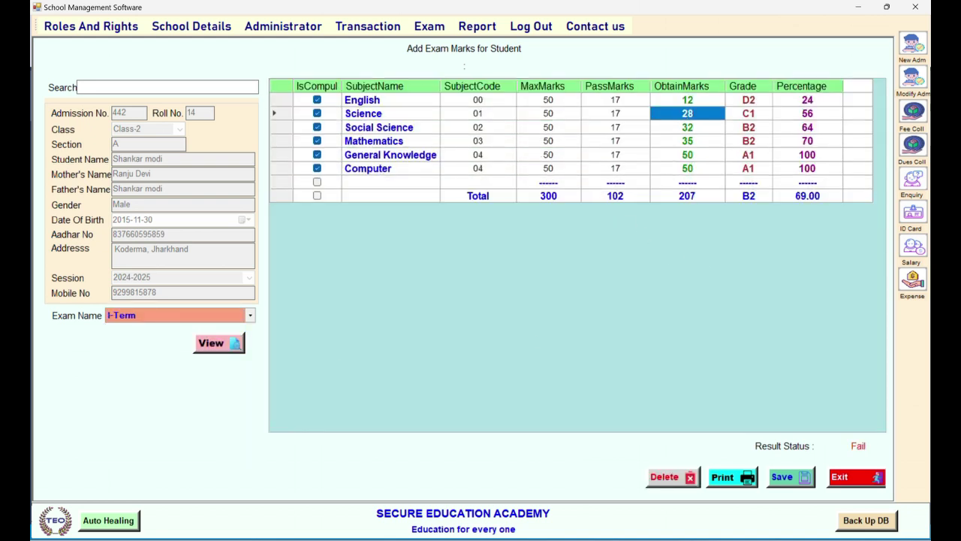
type("32")
key("Return")
type("32")
key("Return")
Enter obtained marks of 23 for Mathematics, 32 for General Knowledge and 32 for Computer, and exit the form without saving
type("23")
key("Return")
type("32")
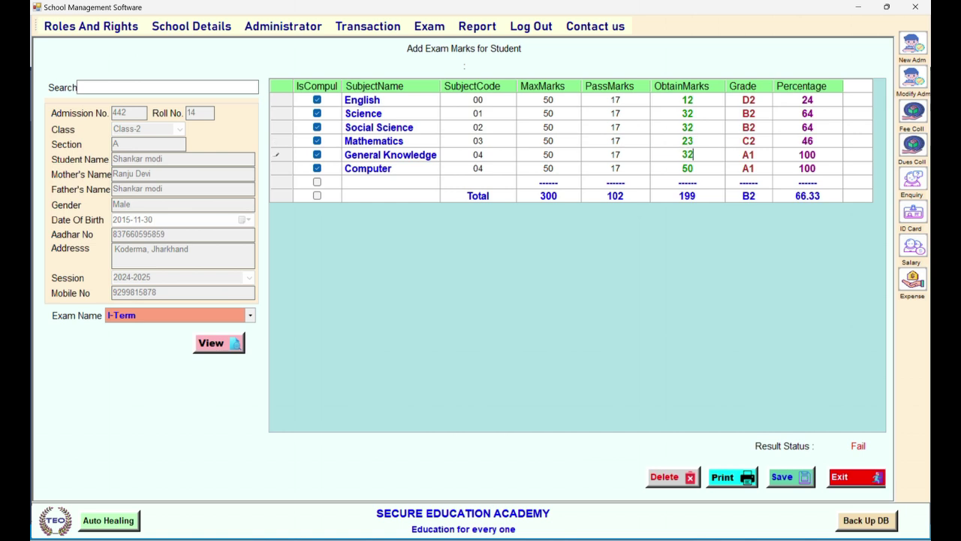
key("Return")
type("32")
key("Return")
key("Escape")
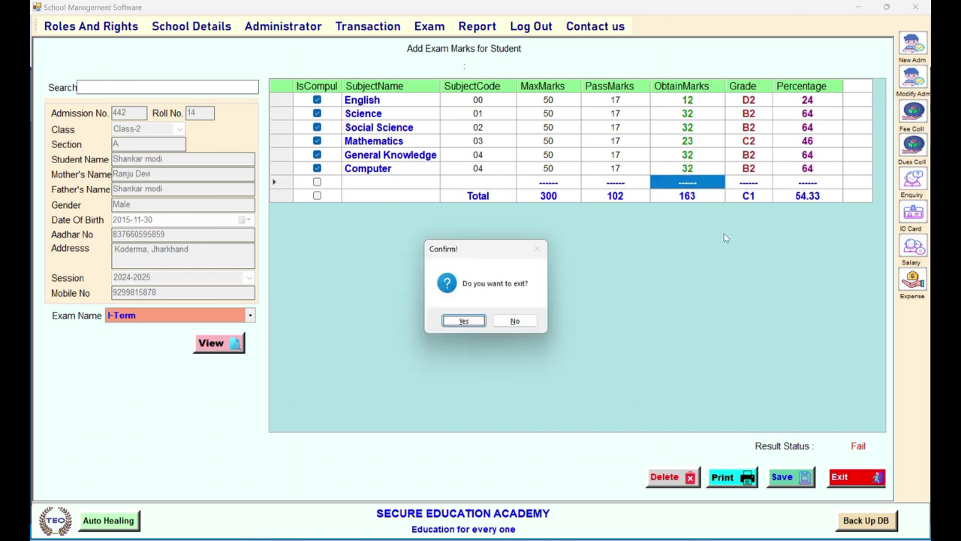
key("Return")
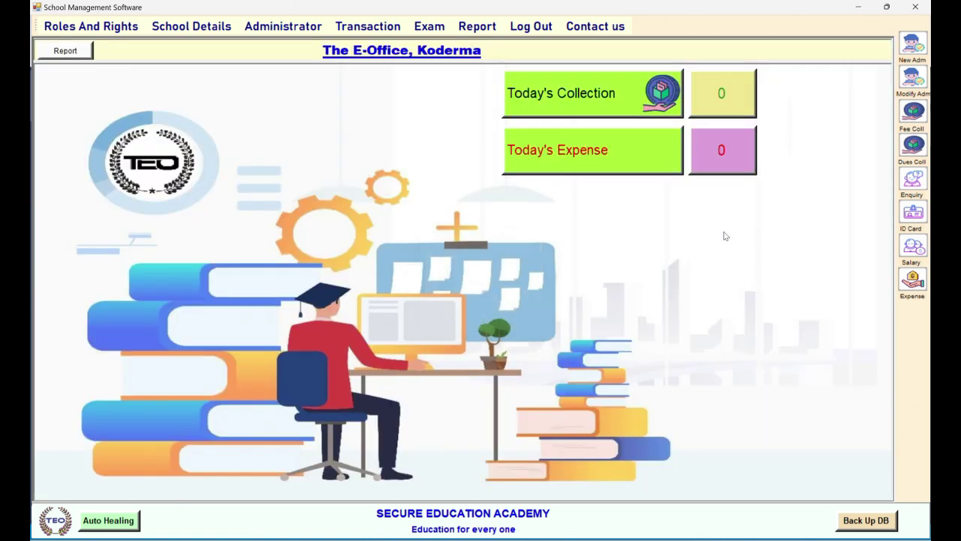
Open the Single Exam Report and list students of all classes with only the I-Term exam selected
key("alt+e")
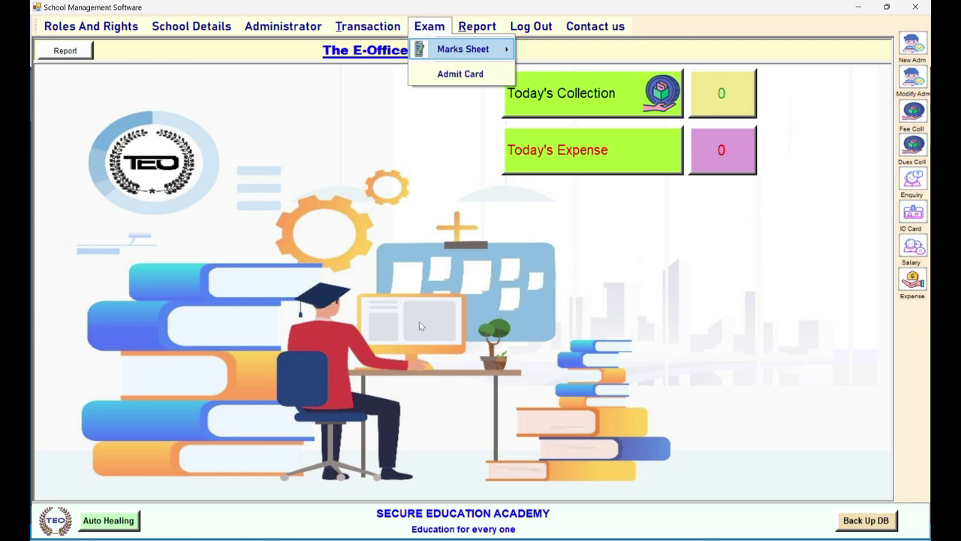
key("Right")
key("Down")
key("Return")
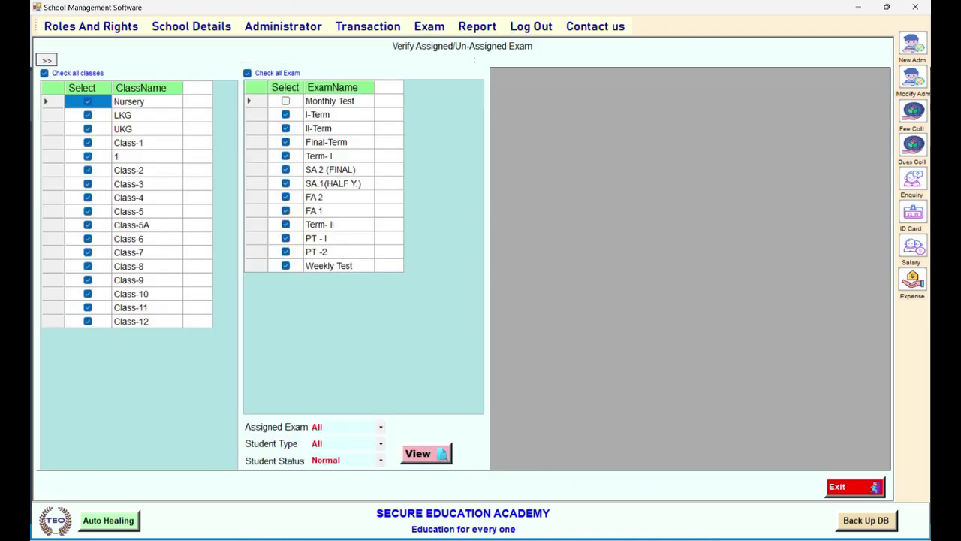
left_click(322, 120)
left_click(331, 224)
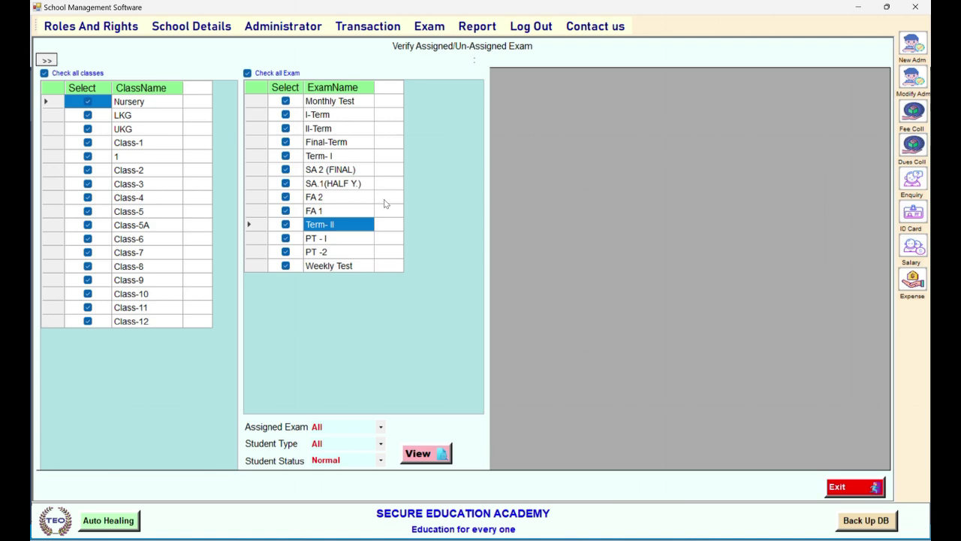
left_click(247, 72)
left_click(286, 115)
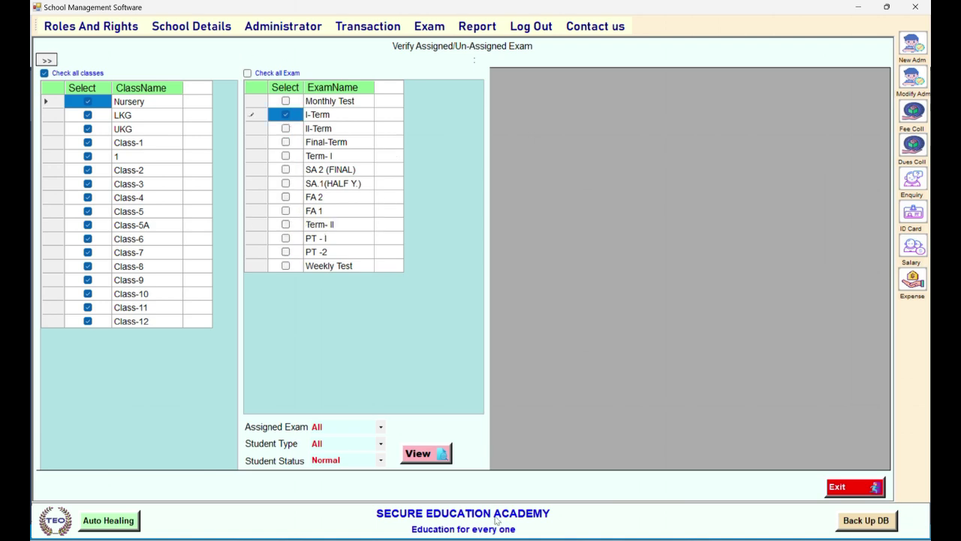
left_click(424, 453)
Examine the Class-2 students' I-Term percentages in the exam report, and close the report
scroll(221, 226, "down", 20)
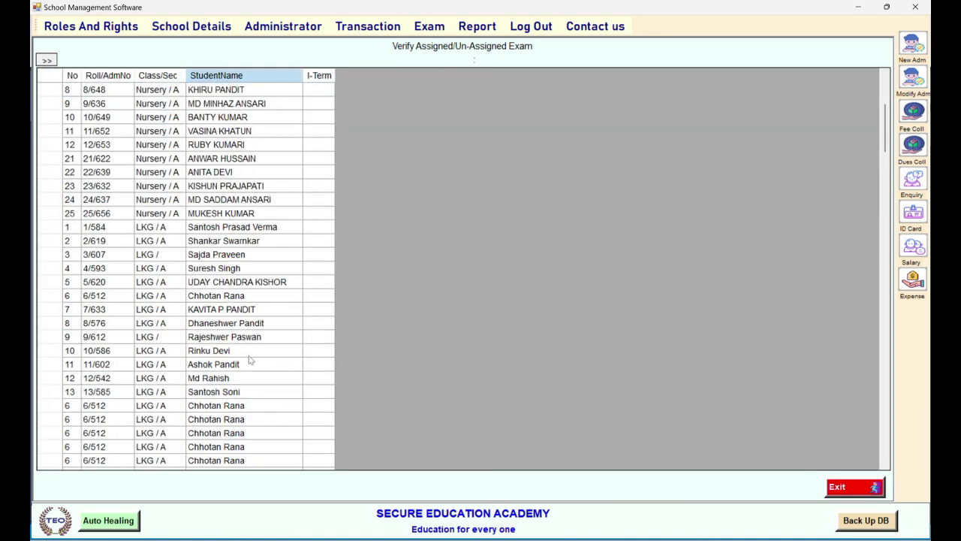
scroll(364, 361, "up", 6)
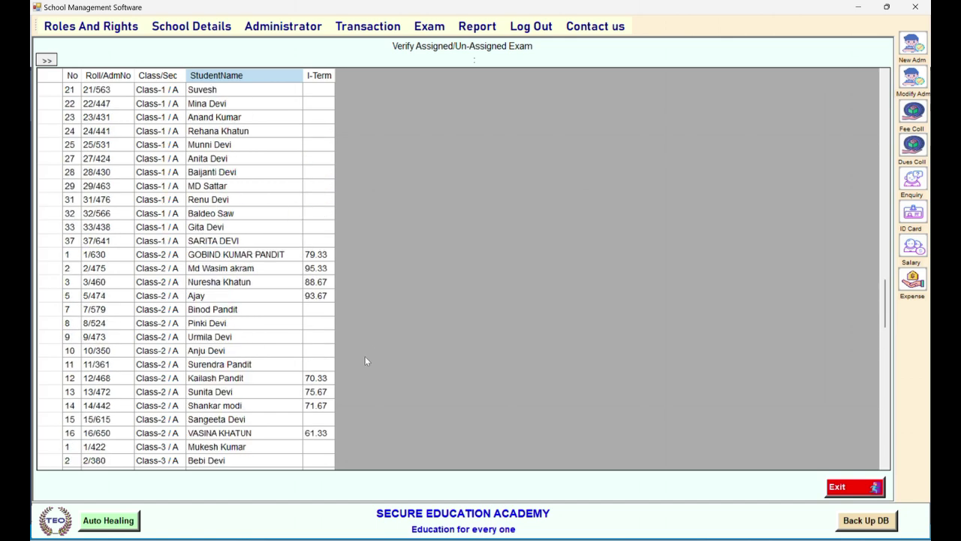
left_click(263, 378)
left_click(278, 394)
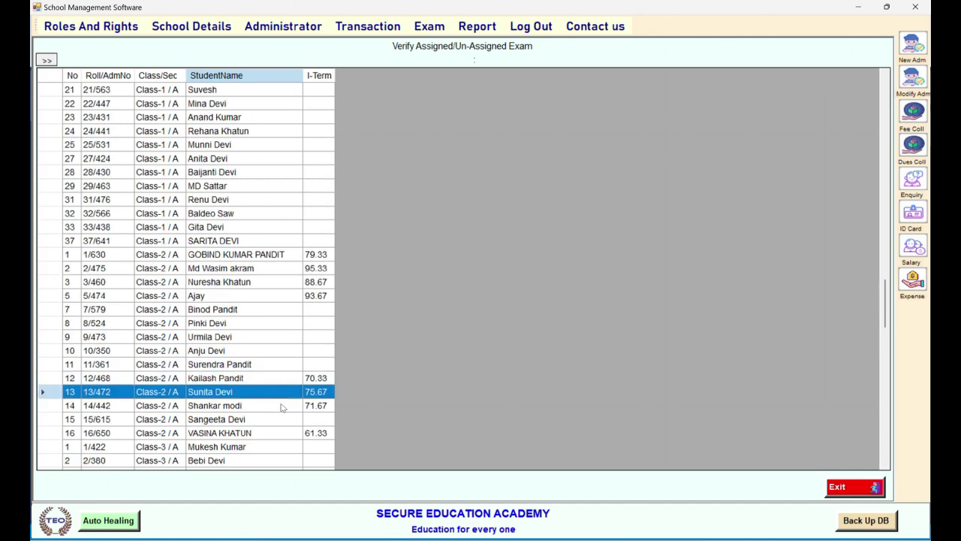
left_click(281, 407)
scroll(283, 255, "up", 9)
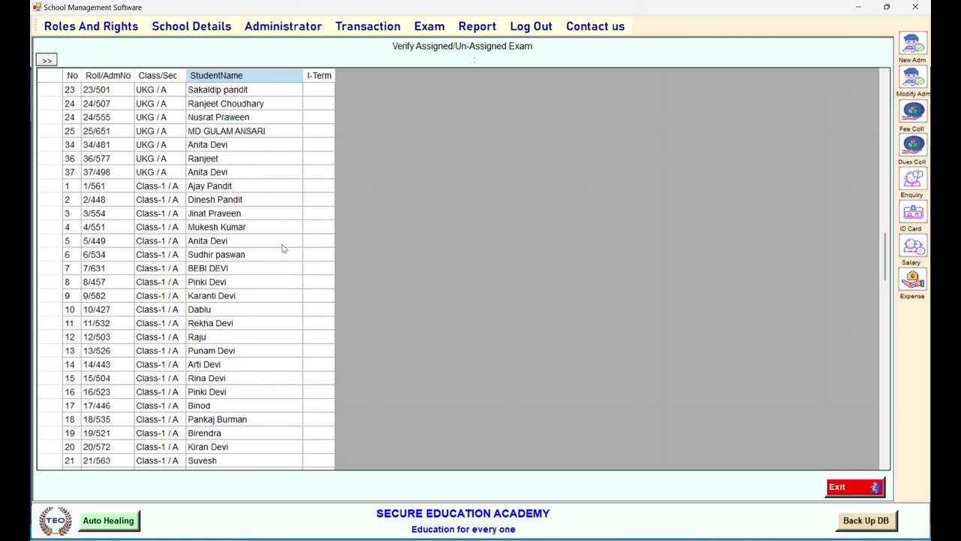
key("alt+F4")
key("Return")
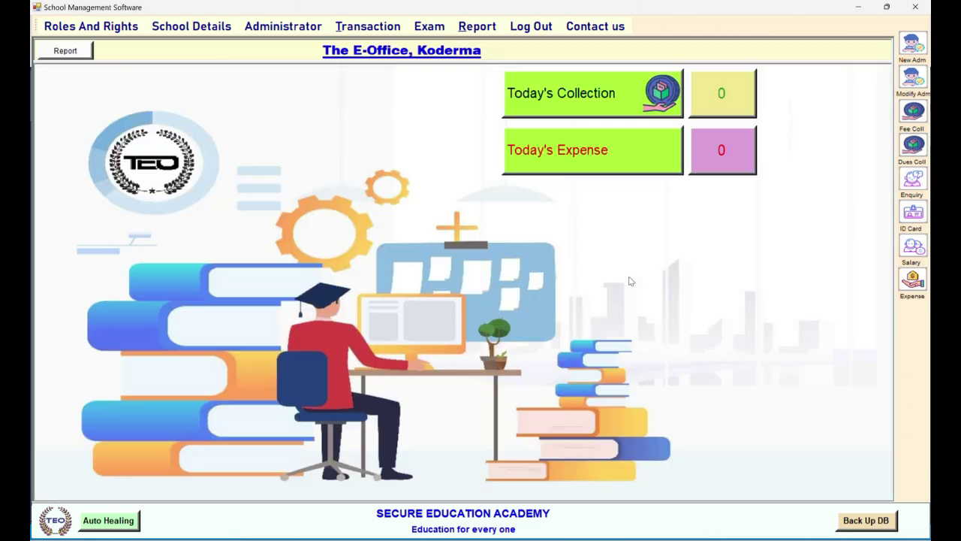
Open the Save Segregate Marksheet form from the exam marks sheet functions
key("alt+e")
key("Right")
key("Down")
key("Down")
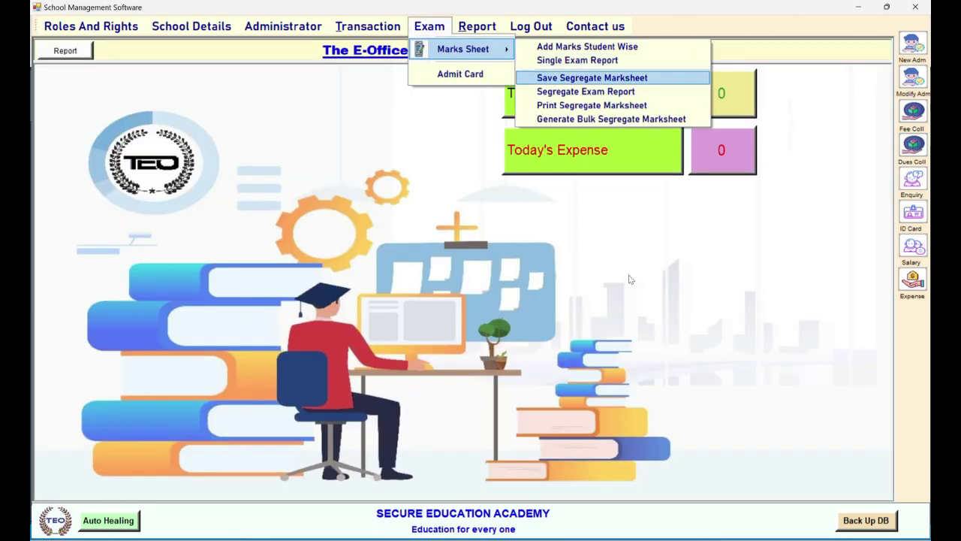
key("Return")
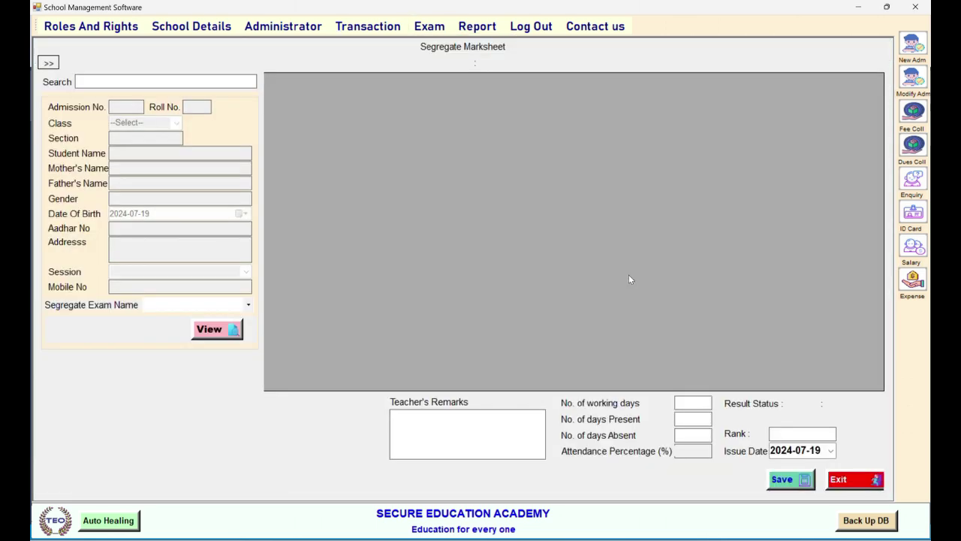
Open the Segregate Exam Master and review which exams make up the CLASS-2 FINAL TERM segregate exam
left_click(259, 27)
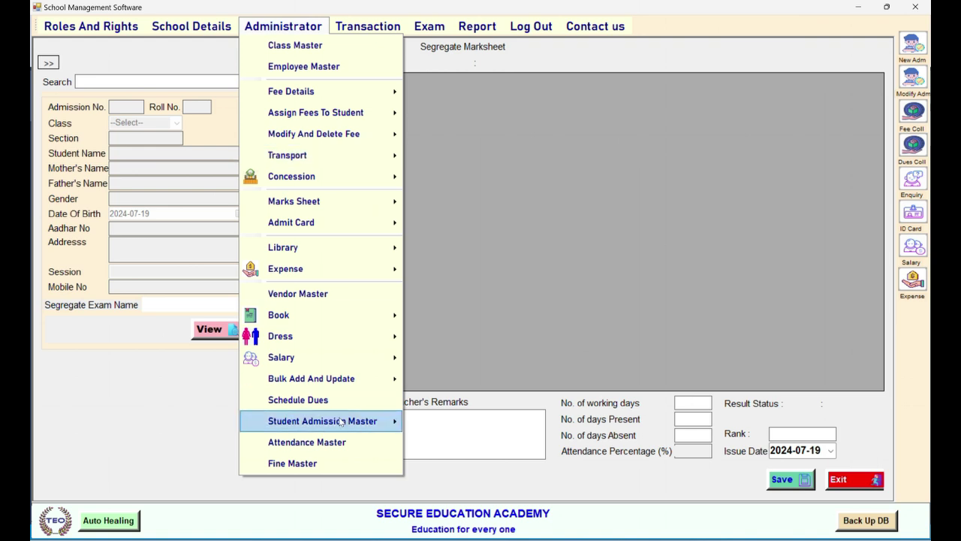
mouse_move(309, 204)
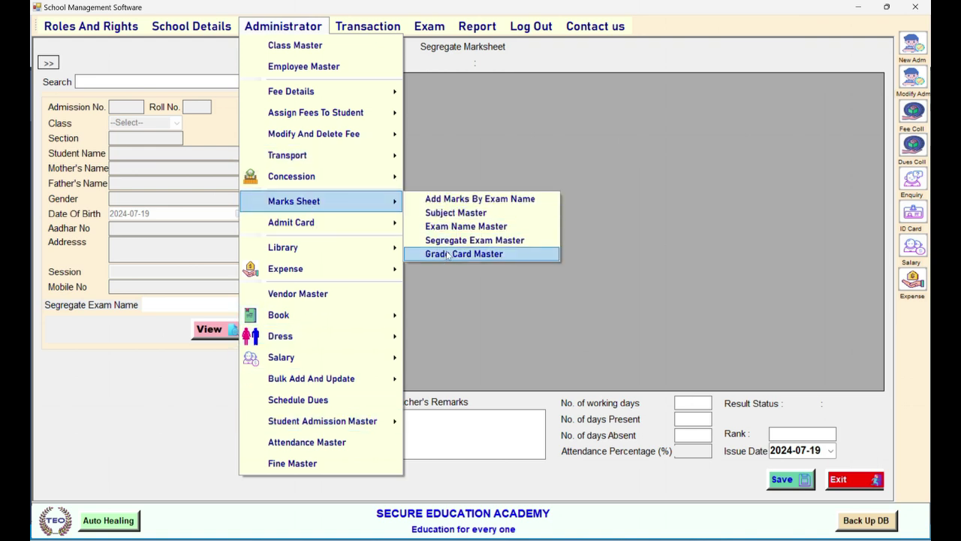
left_click(457, 242)
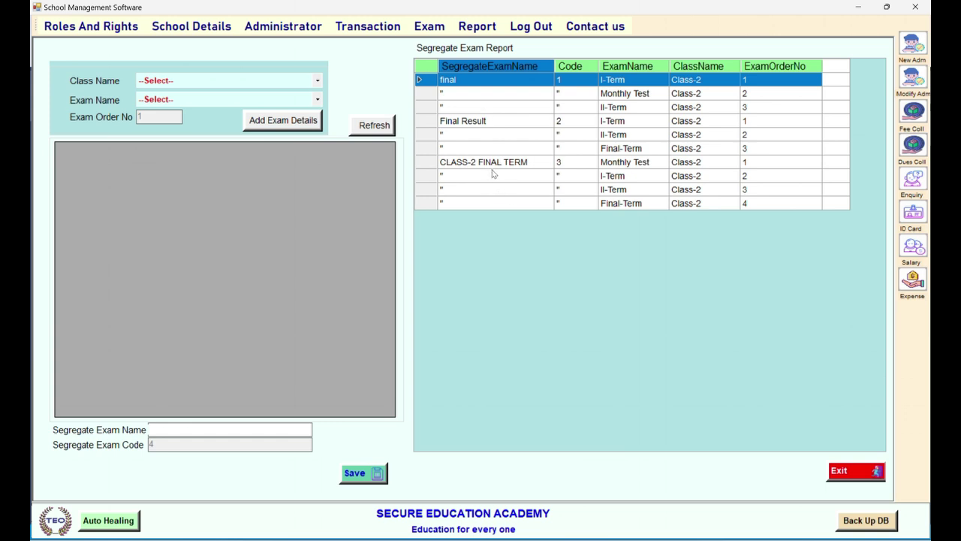
left_click_drag(492, 168, 503, 208)
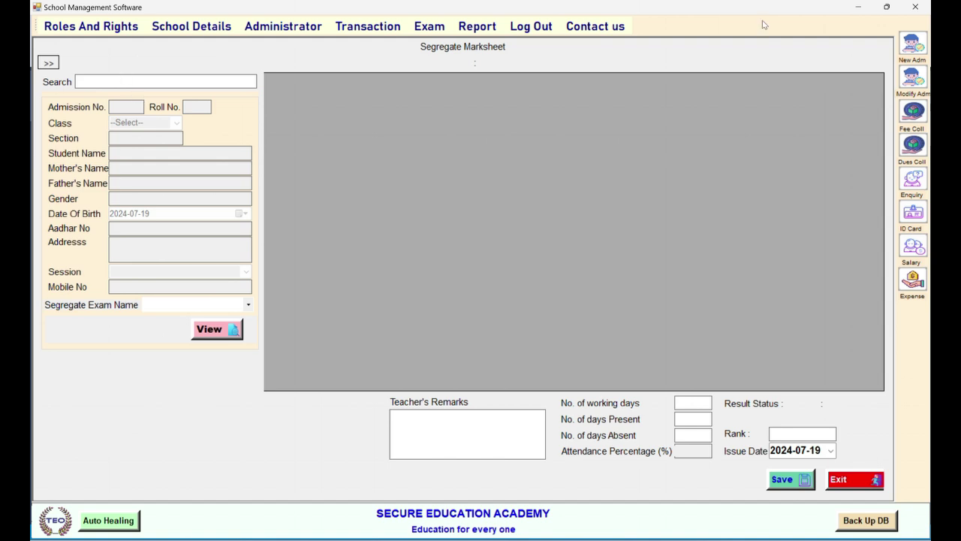
Look up the Class-2 student by admission number and load the CLASS-2 FINAL TERM segregate marksheet
type("442")
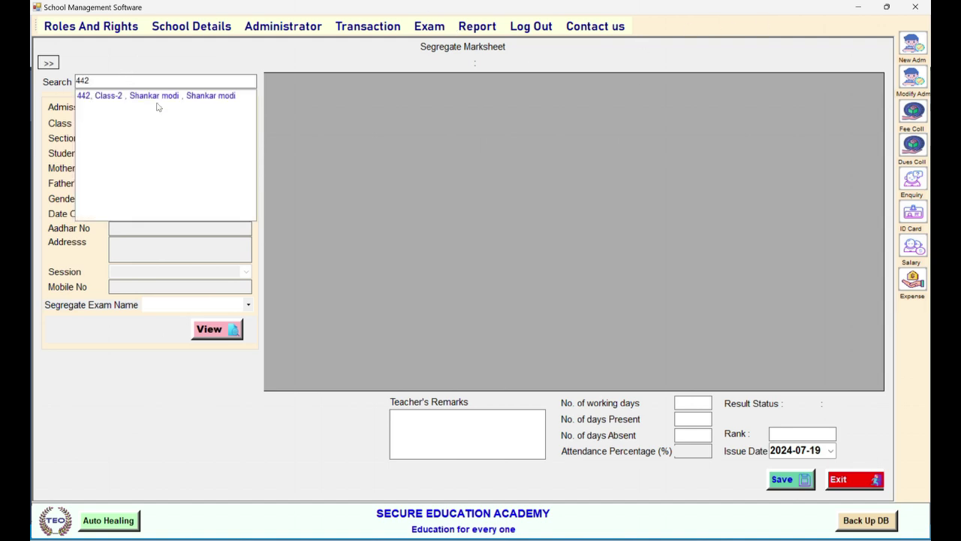
left_click(158, 95)
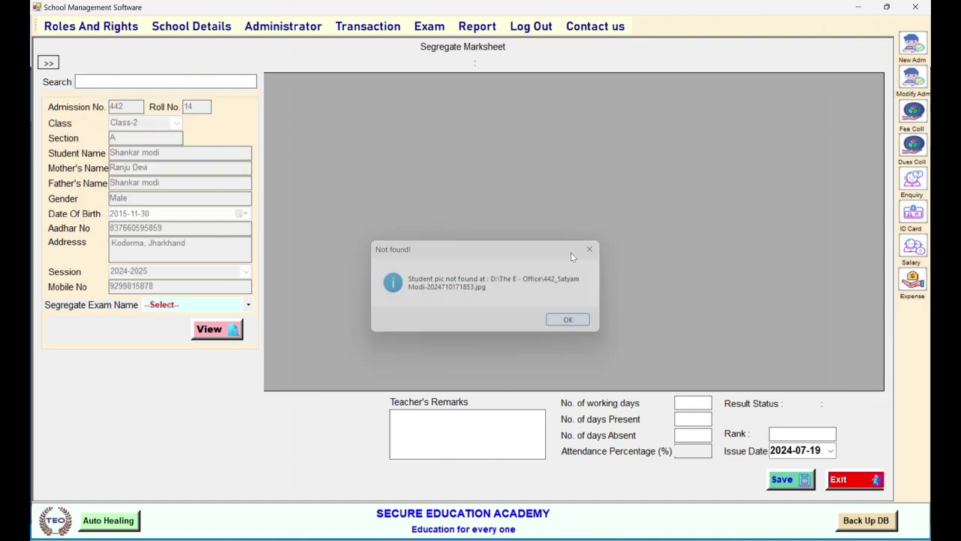
key("Return")
left_click(165, 305)
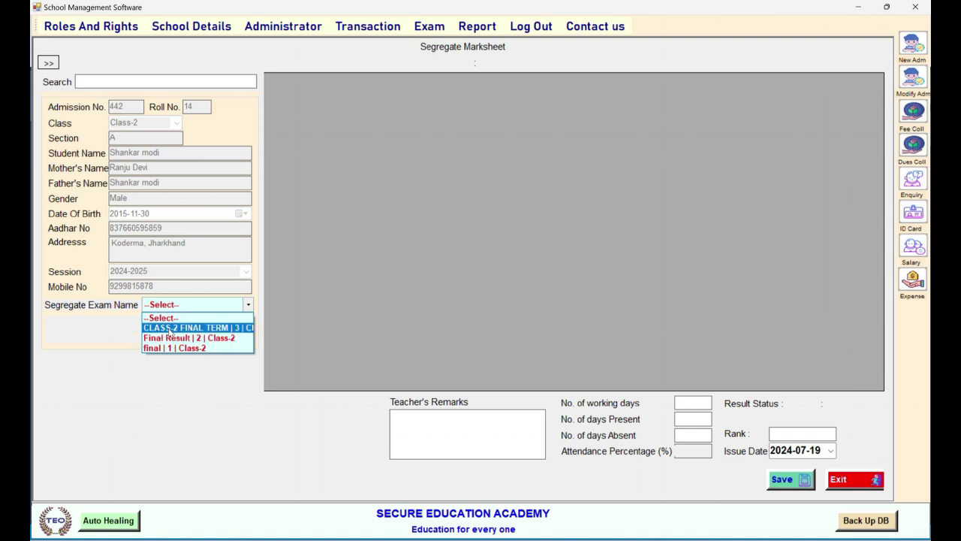
left_click(171, 328)
left_click(207, 328)
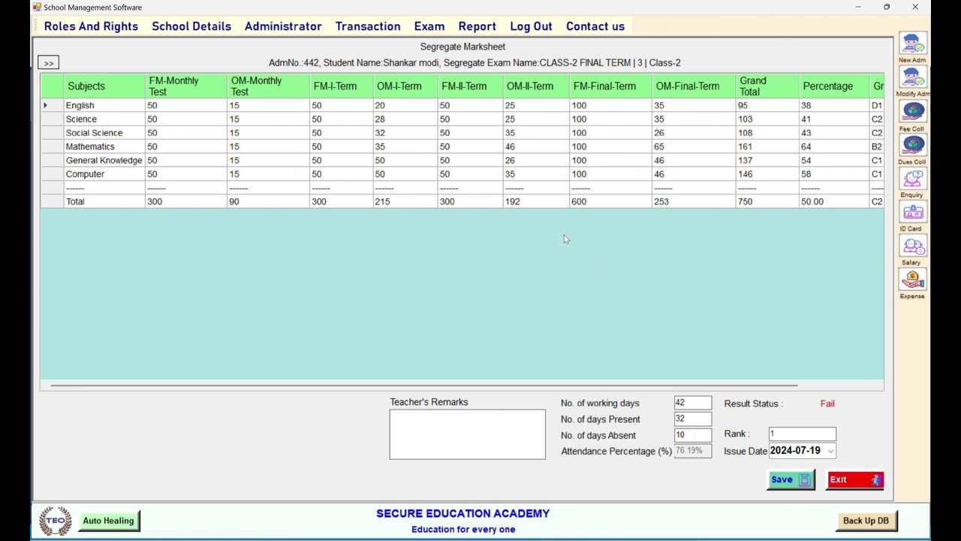
Save the student's CLASS-2 FINAL TERM segregate marksheet and close the form
left_click(508, 150)
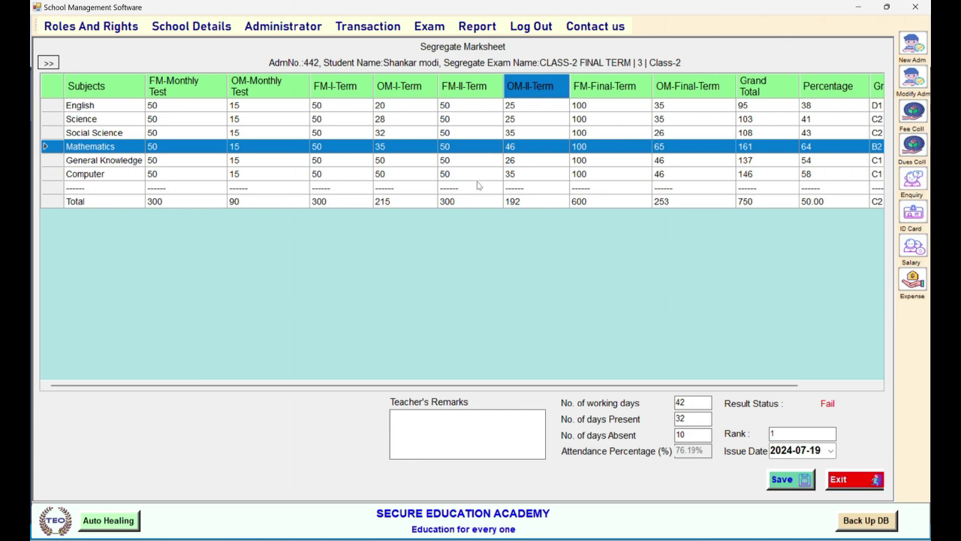
left_click(787, 479)
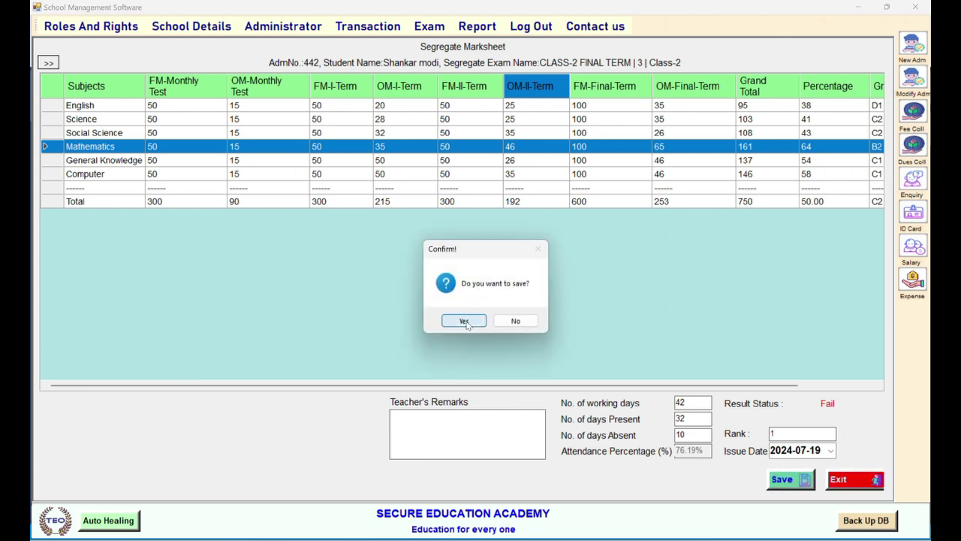
left_click(463, 322)
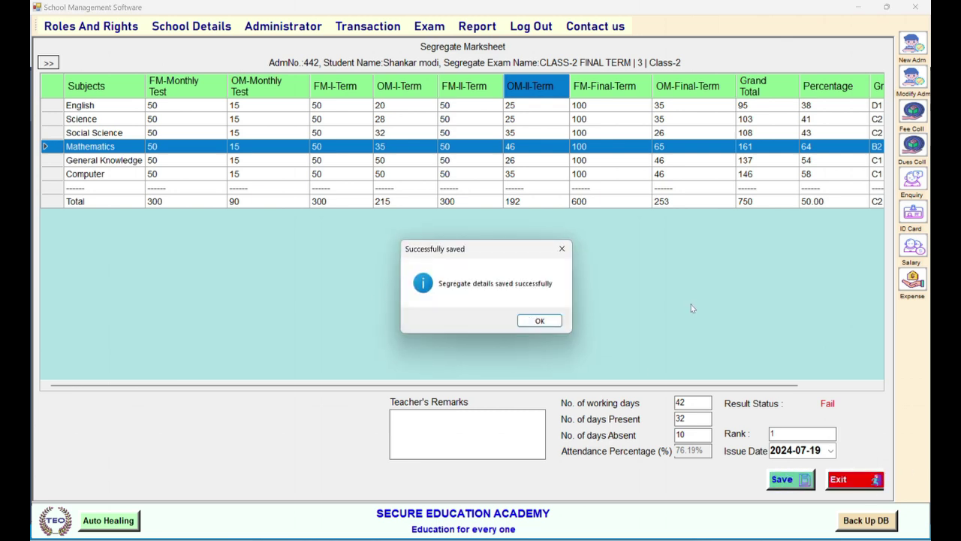
key("Return")
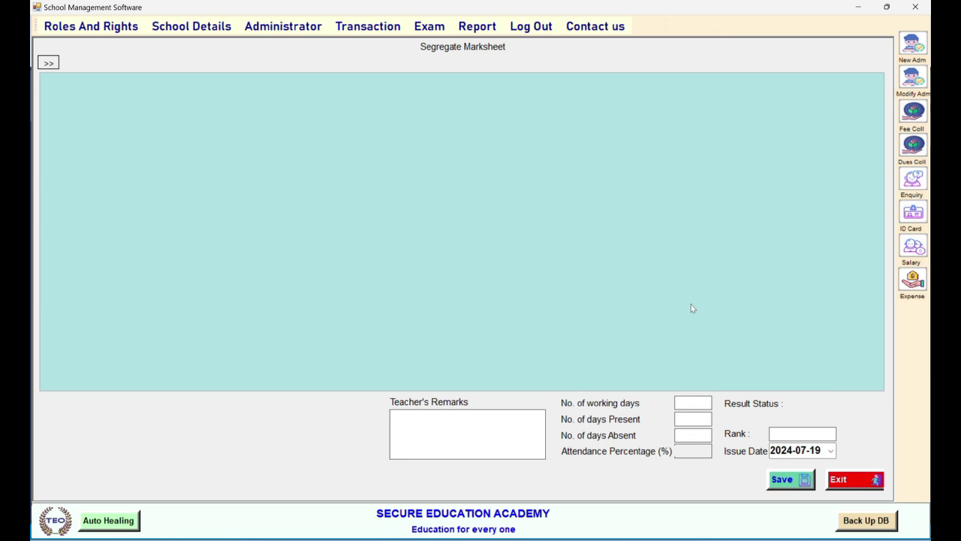
key("Escape")
Open the Print Segregate Marksheet form for printing student marksheets class-wise
key("alt+e")
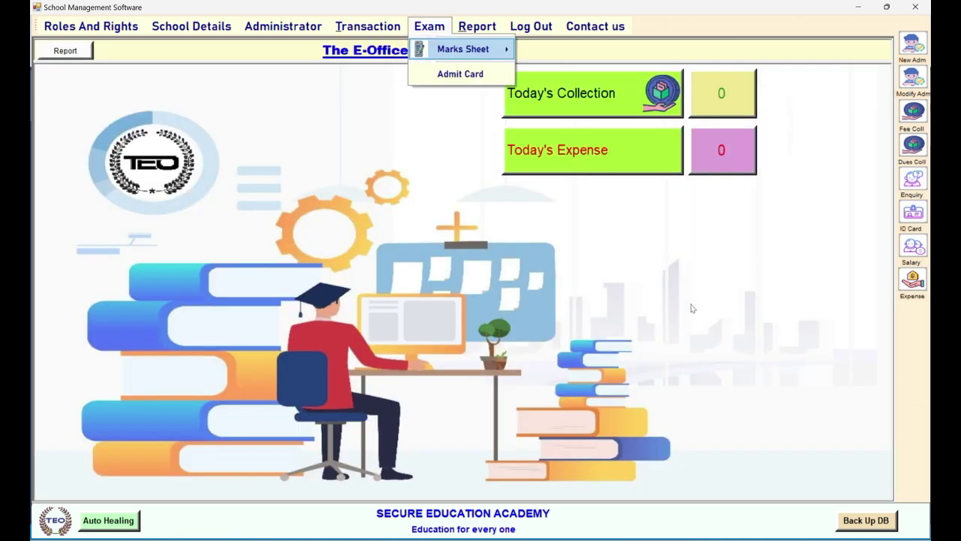
key("Right")
key("Down")
key("Down")
key("Down")
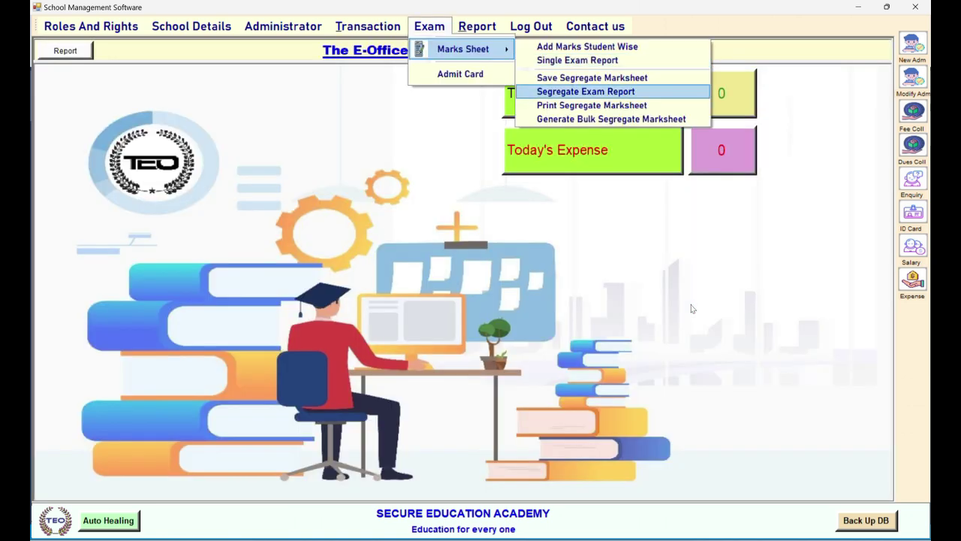
key("Down")
key("Return")
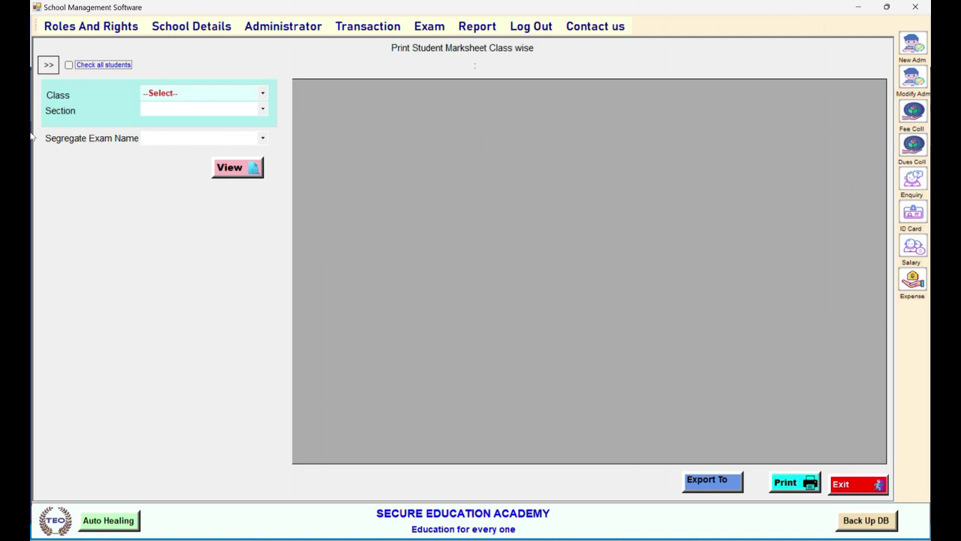
List the CLASS-2 FINAL TERM segregate marksheets for Class-2 with all sections selected
left_click(217, 93)
left_click(160, 169)
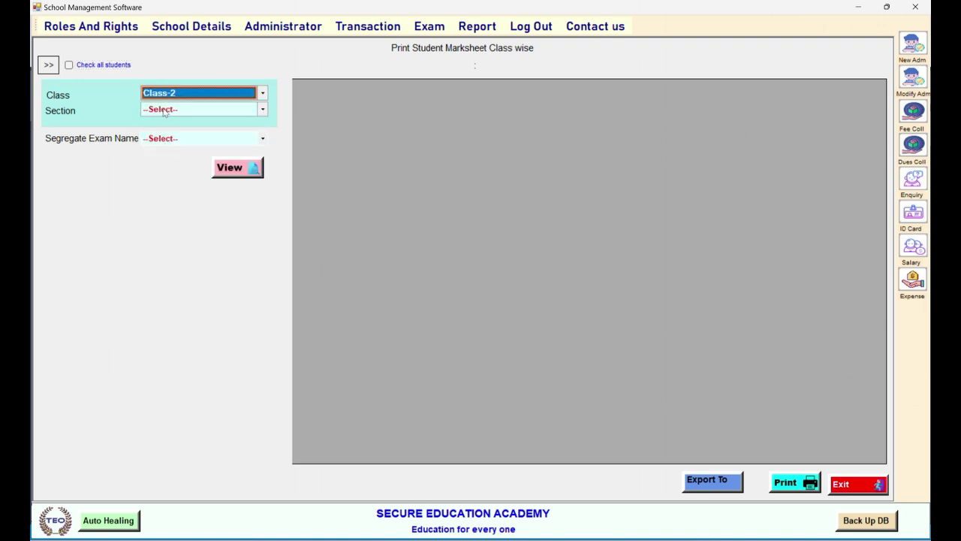
left_click(163, 111)
left_click(162, 132)
left_click(180, 138)
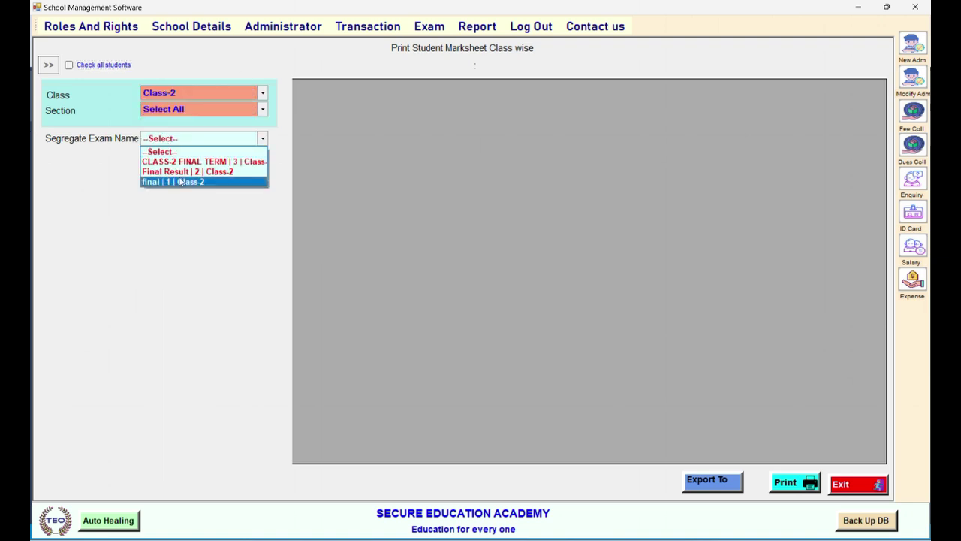
left_click(188, 158)
left_click(235, 166)
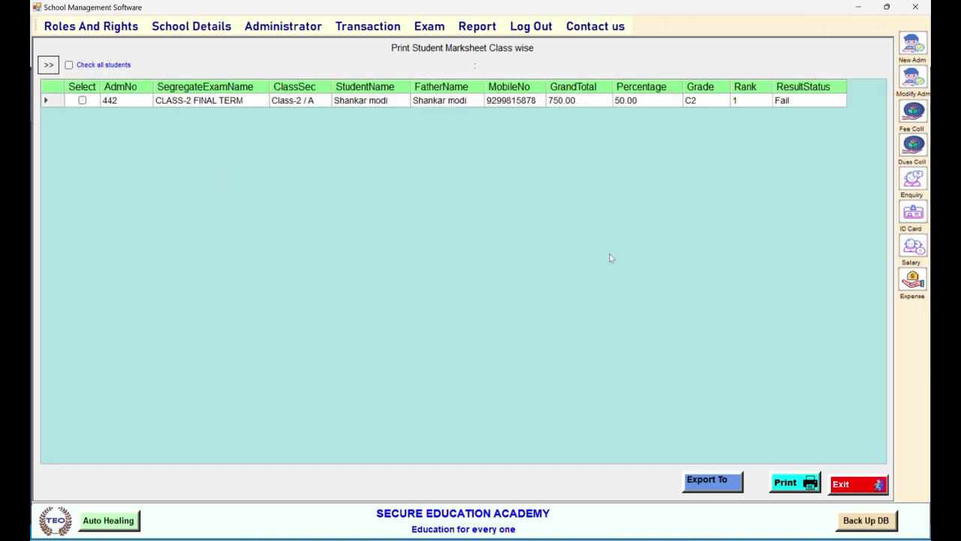
Generate the printable CLASS-2 FINAL TERM marksheet for the listed student, review the whole page and close the report
left_click(83, 100)
left_click(788, 482)
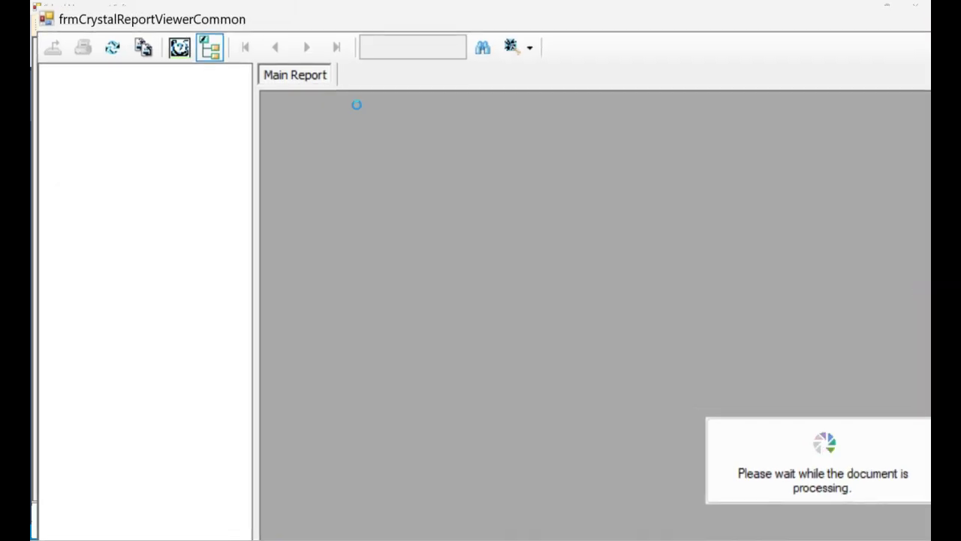
scroll(561, 371, "down", 3)
scroll(561, 370, "up", 3)
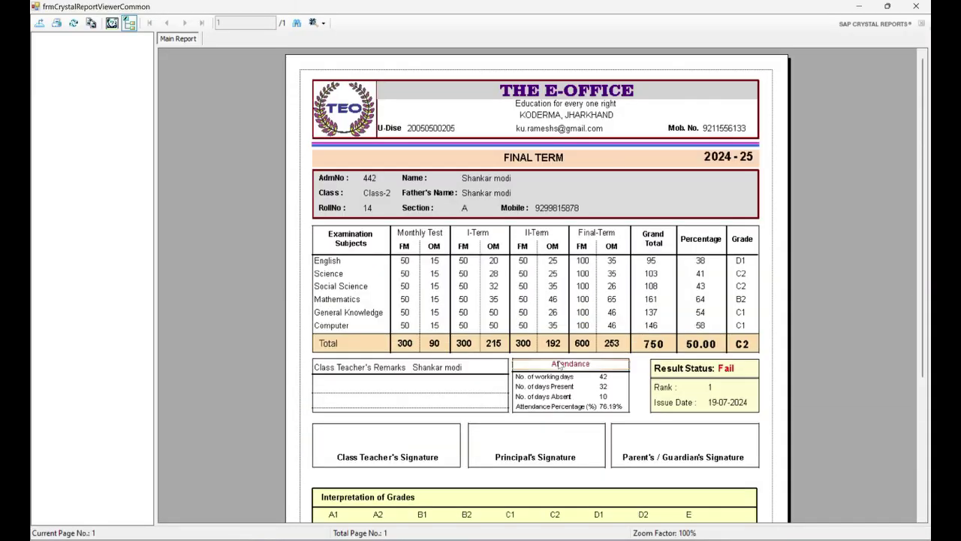
scroll(593, 298, "down", 3)
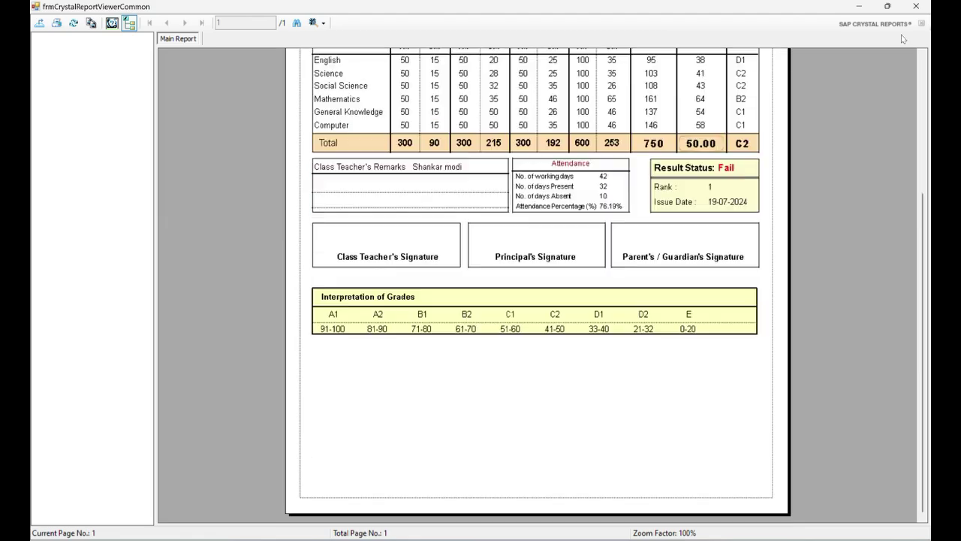
left_click(916, 6)
Open the Generate Bulk Segregate Marksheet form
key("alt+e")
key("Right")
key("Down")
key("Down")
key("Down")
key("Down")
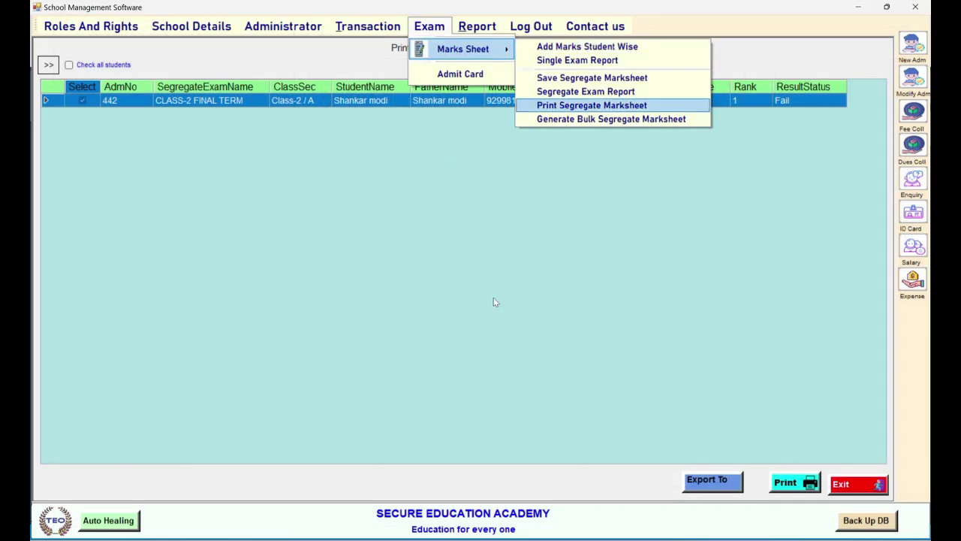
key("Down")
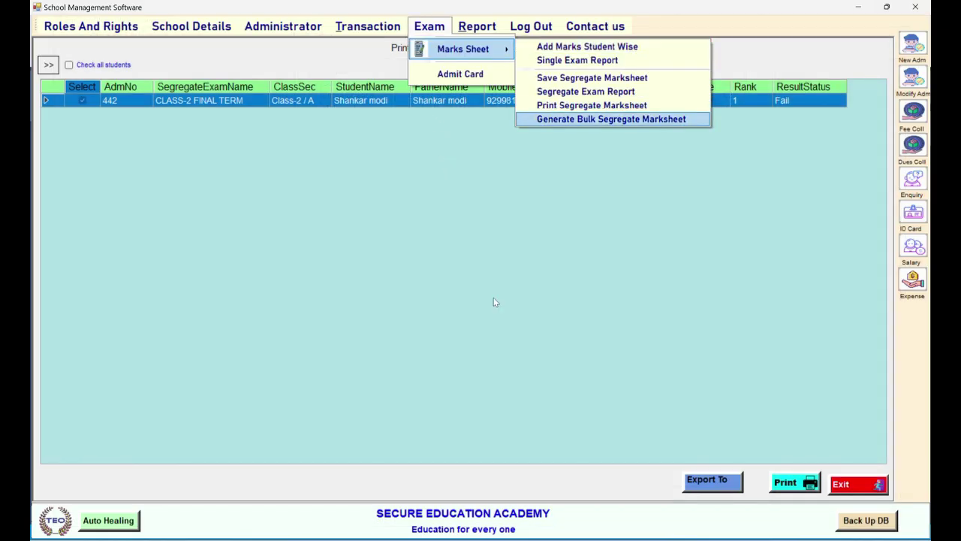
key("Return")
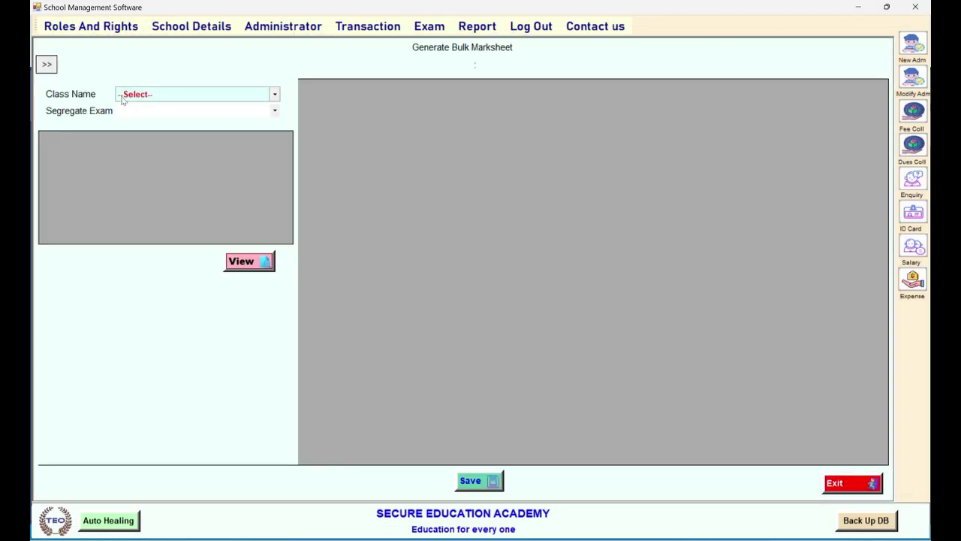
Load the bulk marksheet list of Class-2 students for the CLASS-2 FINAL TERM segregate exam
left_click(247, 94)
left_click(131, 178)
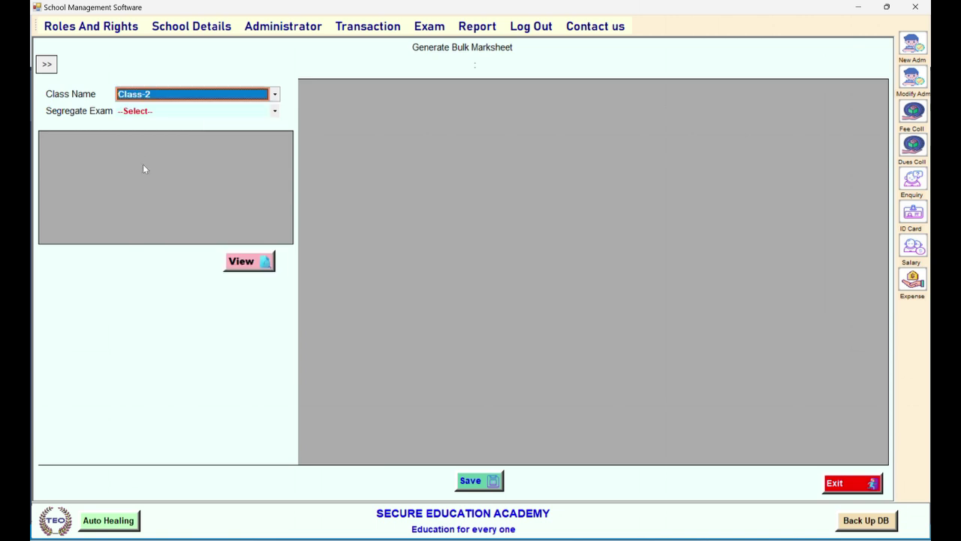
left_click(137, 112)
left_click(162, 133)
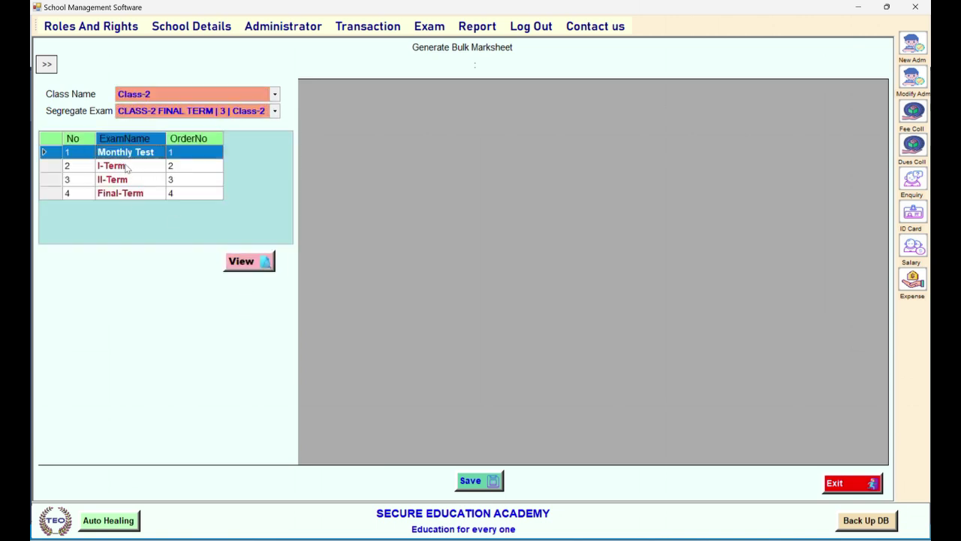
left_click(259, 263)
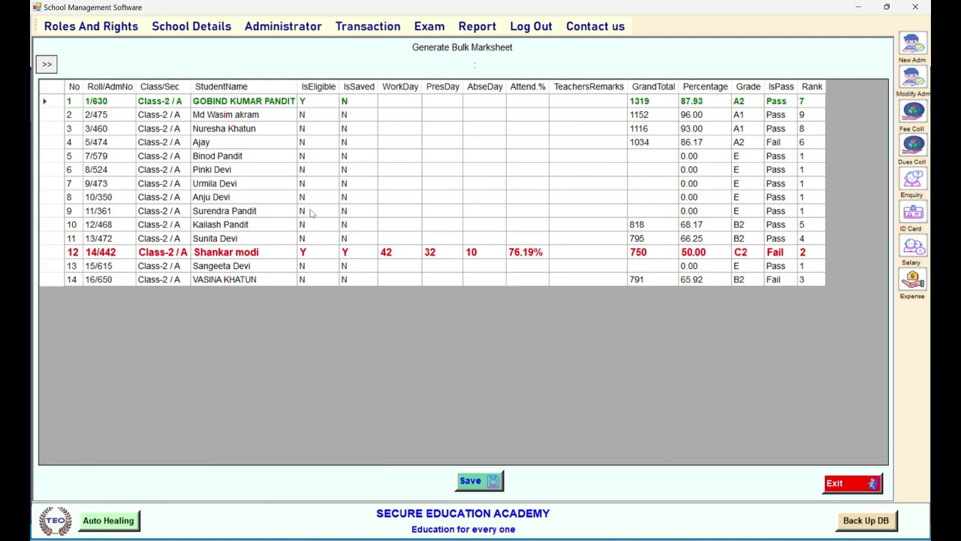
left_click(237, 117)
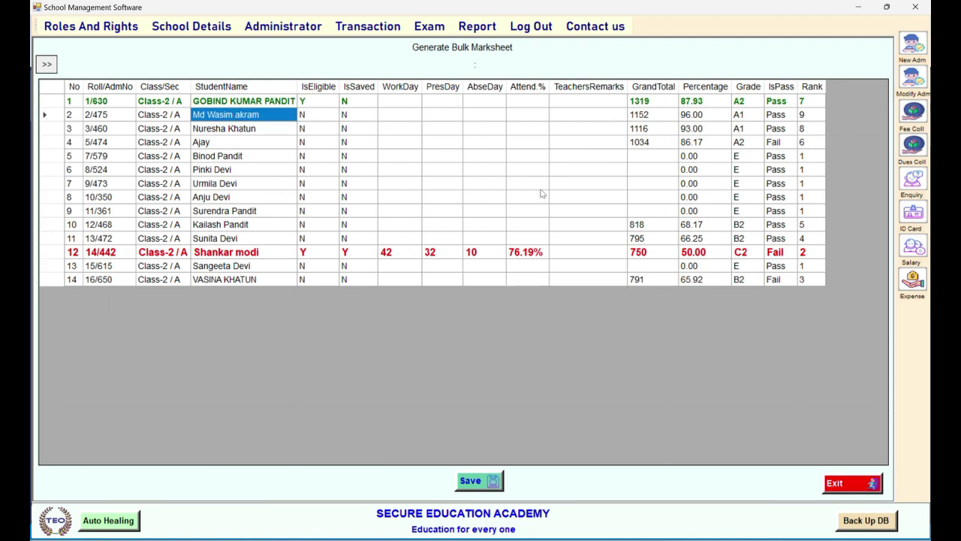
Enter 5 working and 5 present days for the first student, and 25 working and 5 present days for the second
left_click(404, 100)
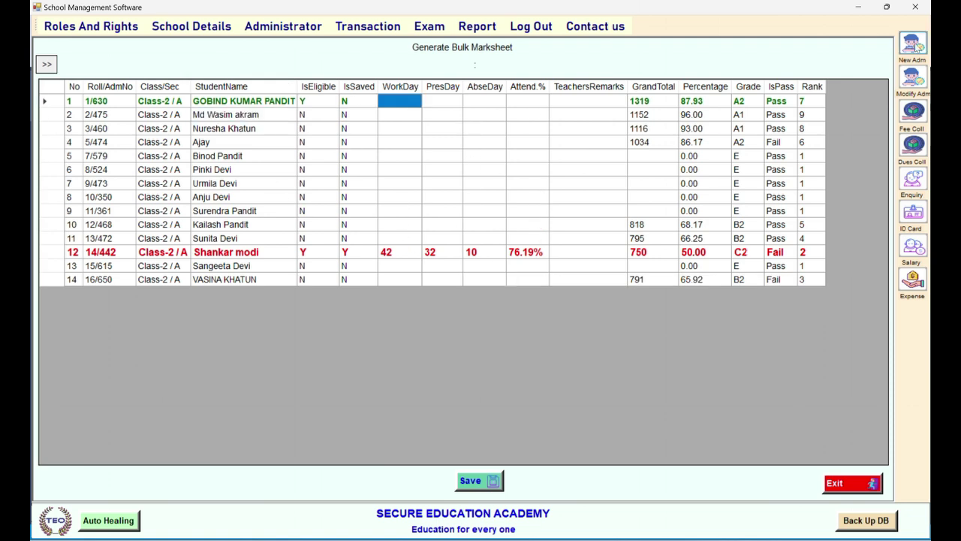
type("5")
key("Tab")
type("5")
key("Tab")
key("Tab")
type("25")
key("Tab")
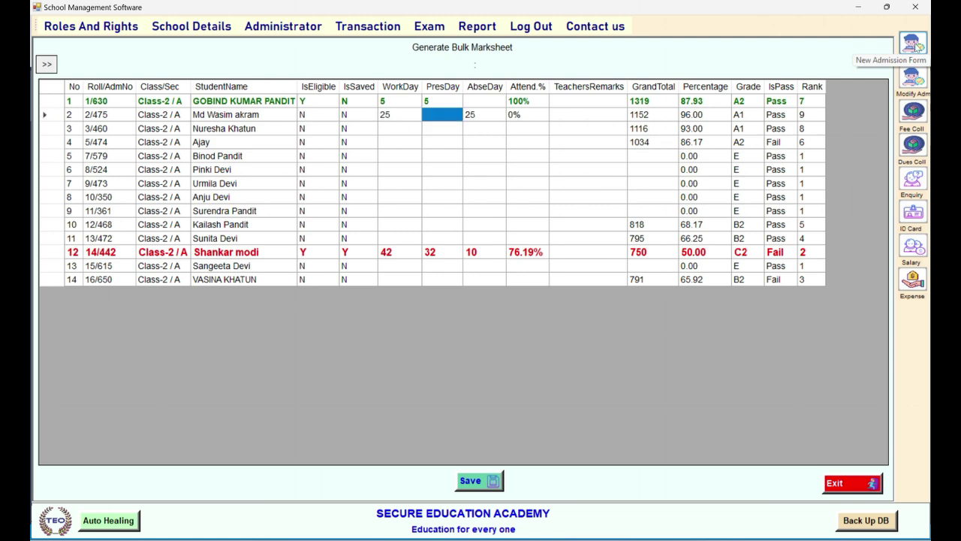
type("5")
key("Return")
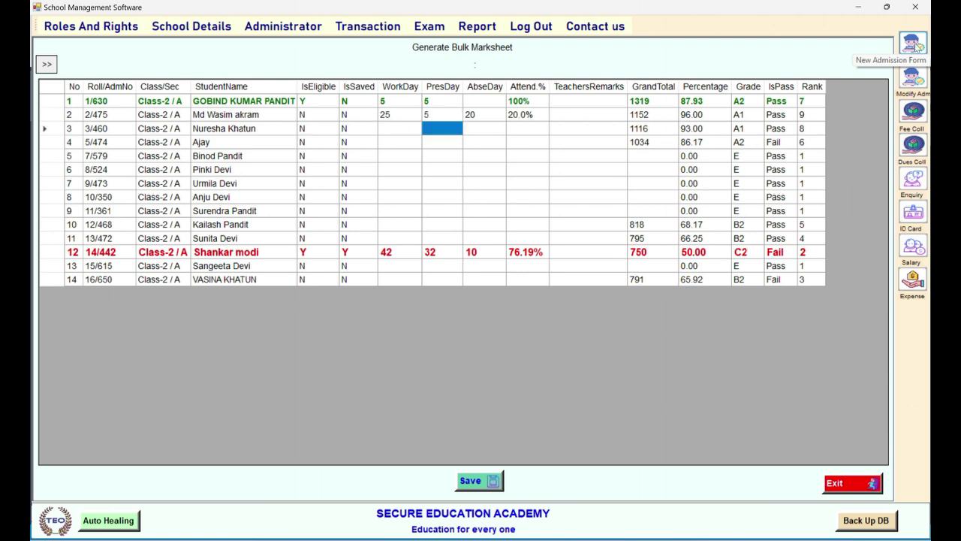
Review the teacher's remarks, eligibility and saved-status columns in the bulk marksheet list
key("Right")
key("Right")
key("Right")
key("Up")
key("Up")
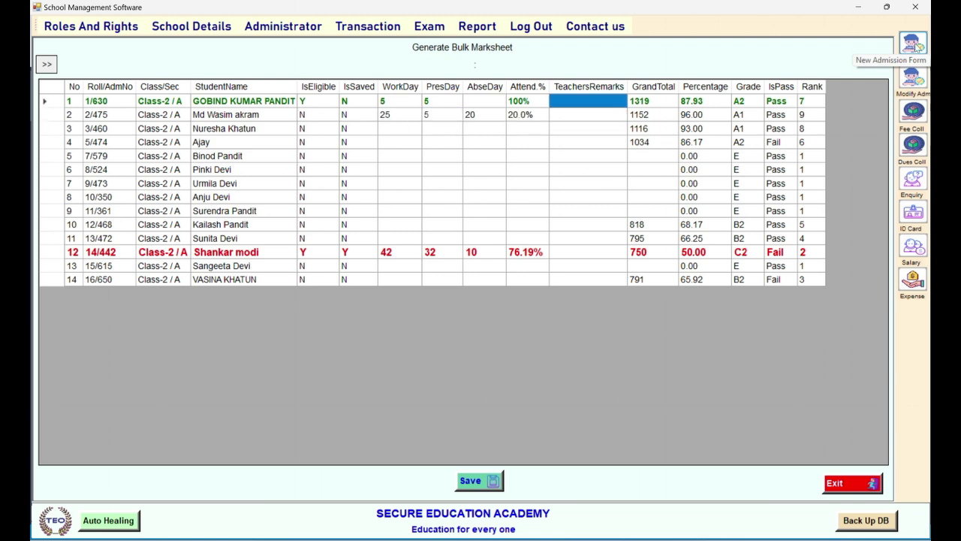
key("Down")
key("Down")
key("Down")
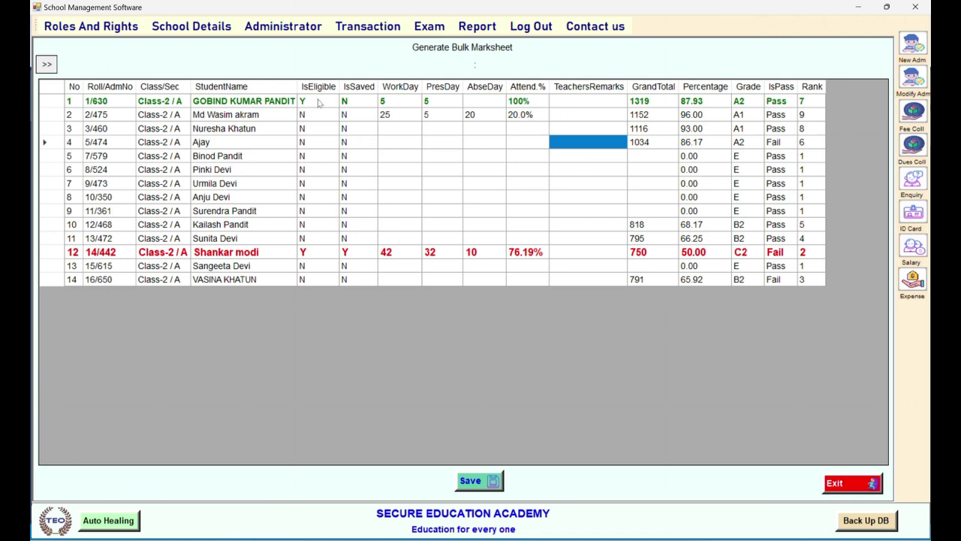
left_click(338, 155)
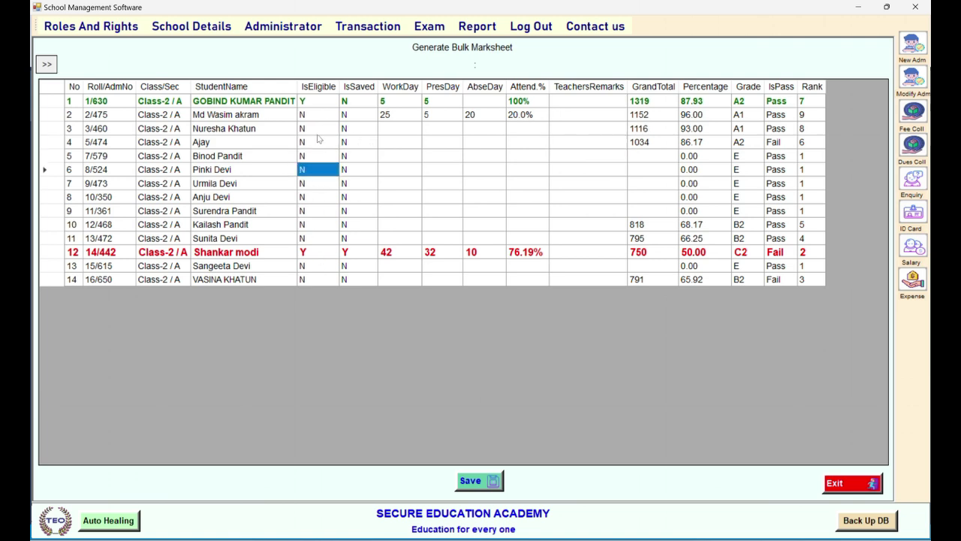
left_click_drag(308, 105, 351, 285)
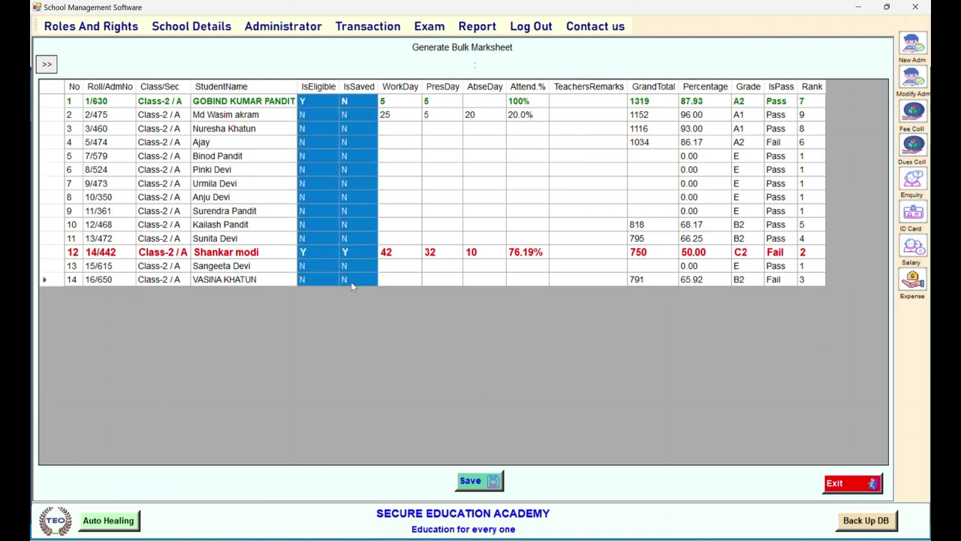
left_click(319, 156)
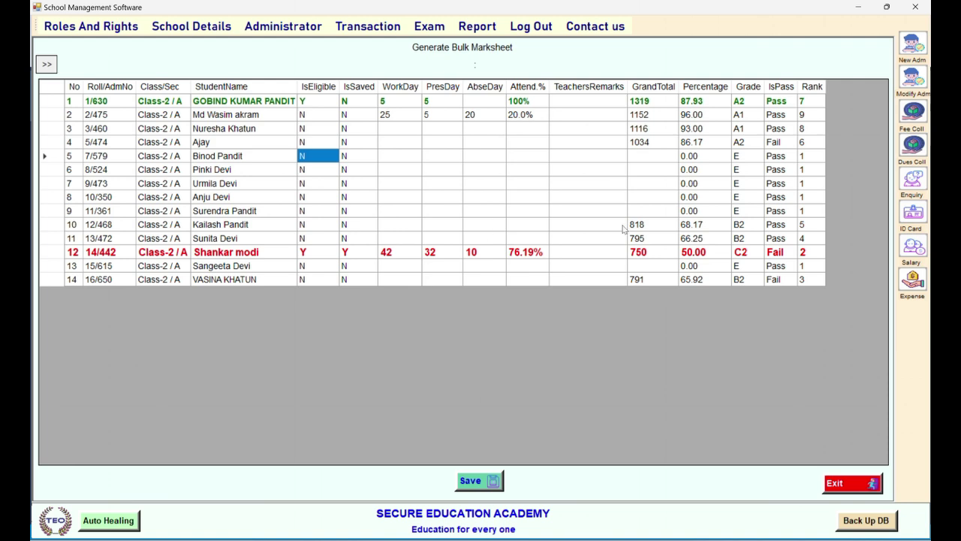
key("Escape")
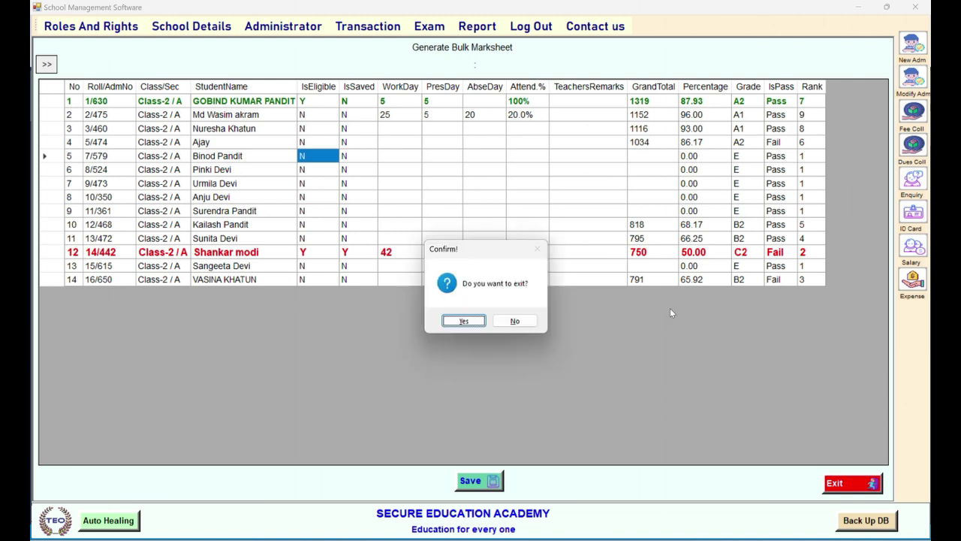
left_click(524, 321)
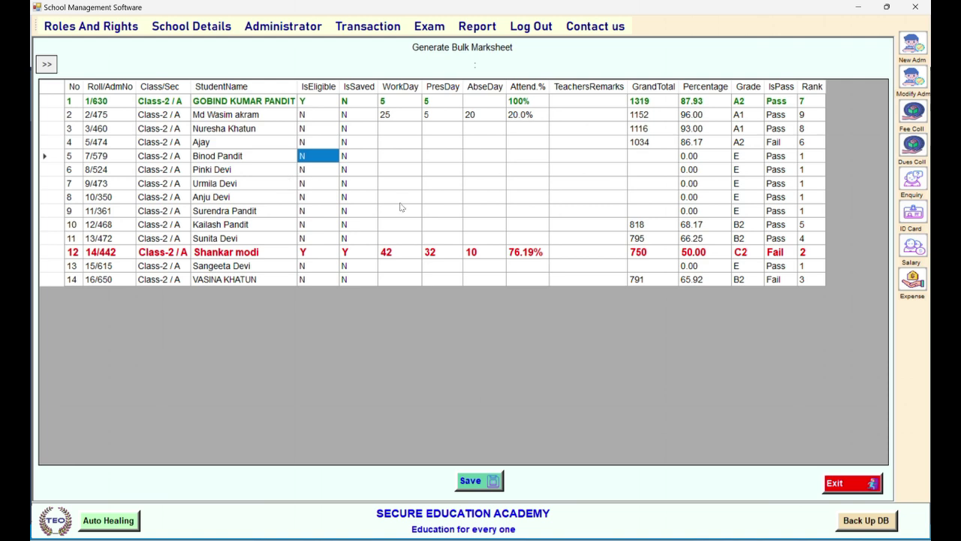
Leave the bulk marksheet form and open the Print Admit Card form
key("alt+e")
key("Right")
key("Down")
key("Down")
key("Down")
key("Down")
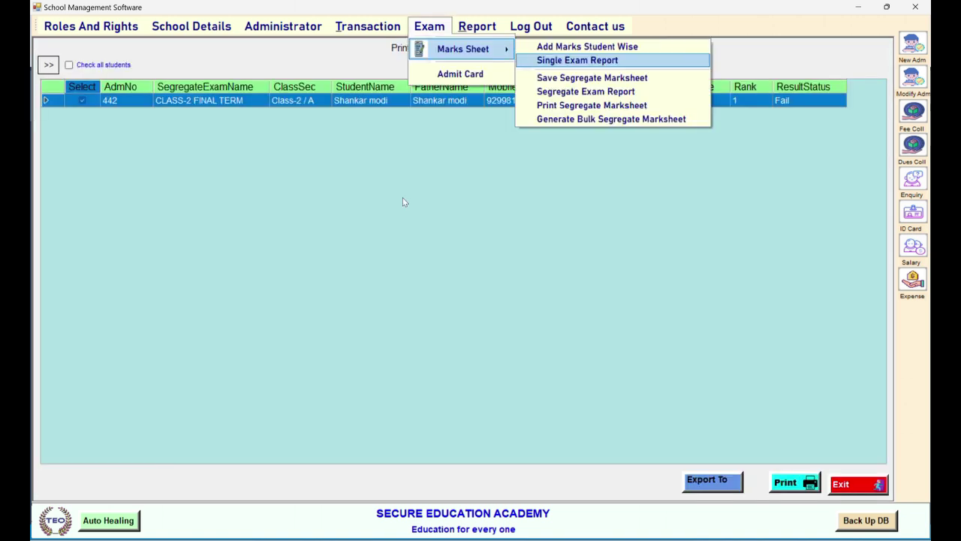
key("Left")
key("Down")
key("Return")
Load the I-Term exam details and the Class-2 student list for admit cards, with all students checked
left_click(113, 66)
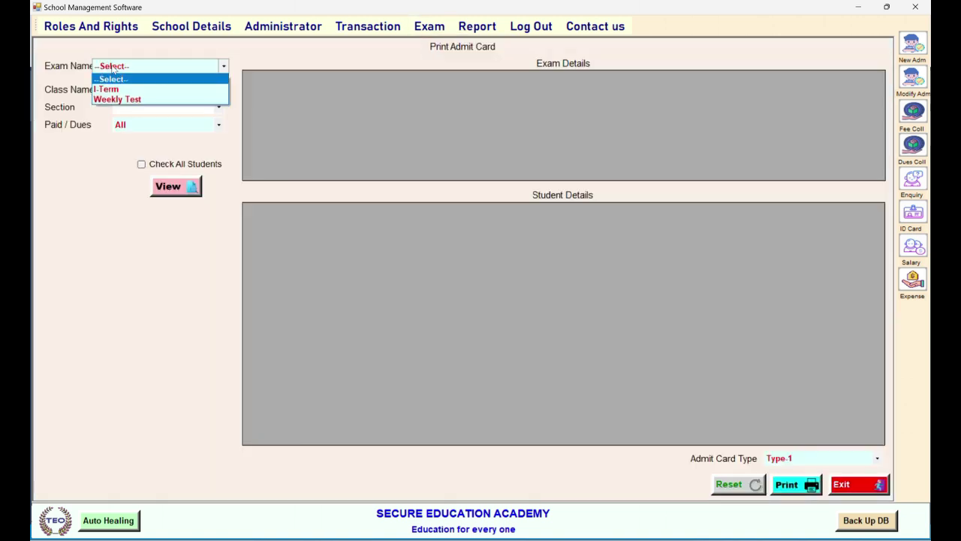
left_click(113, 89)
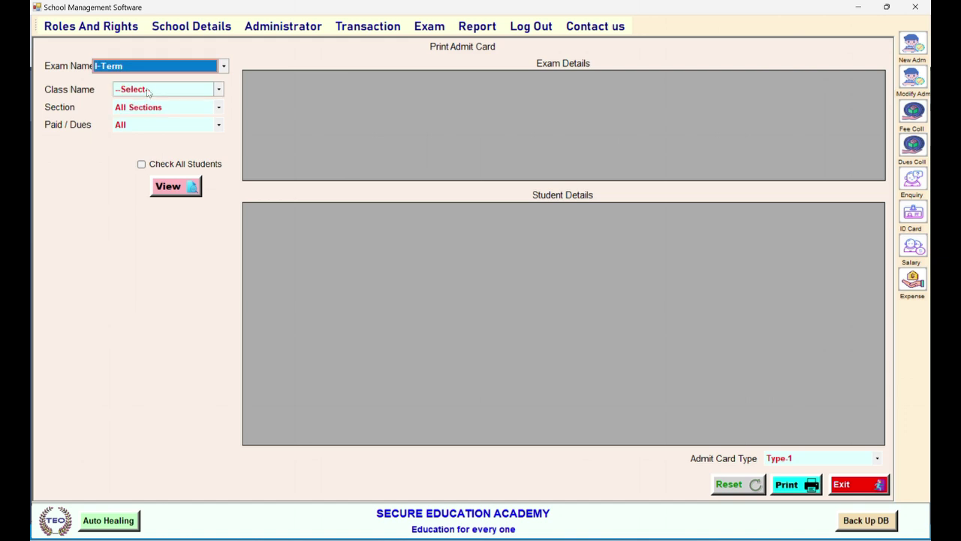
left_click(149, 89)
left_click(129, 112)
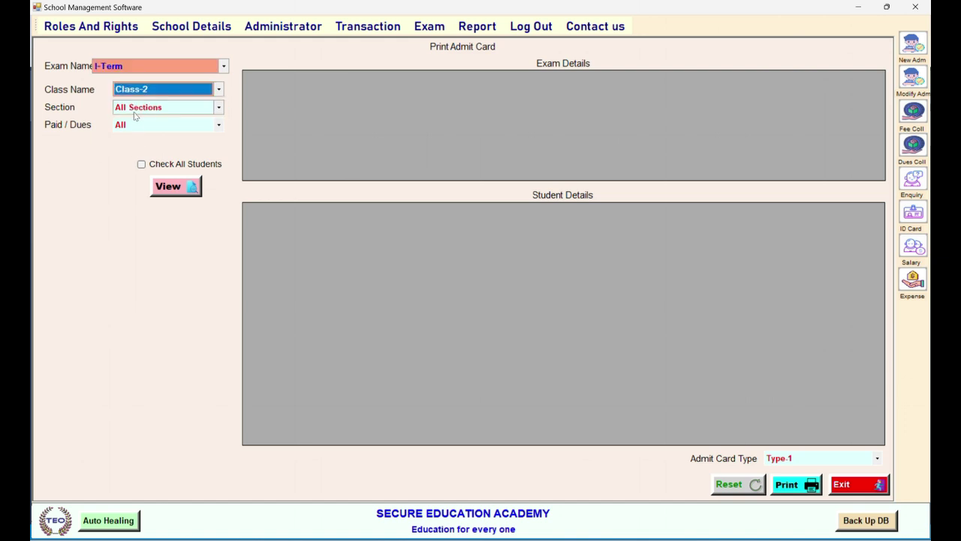
left_click(168, 165)
left_click(174, 186)
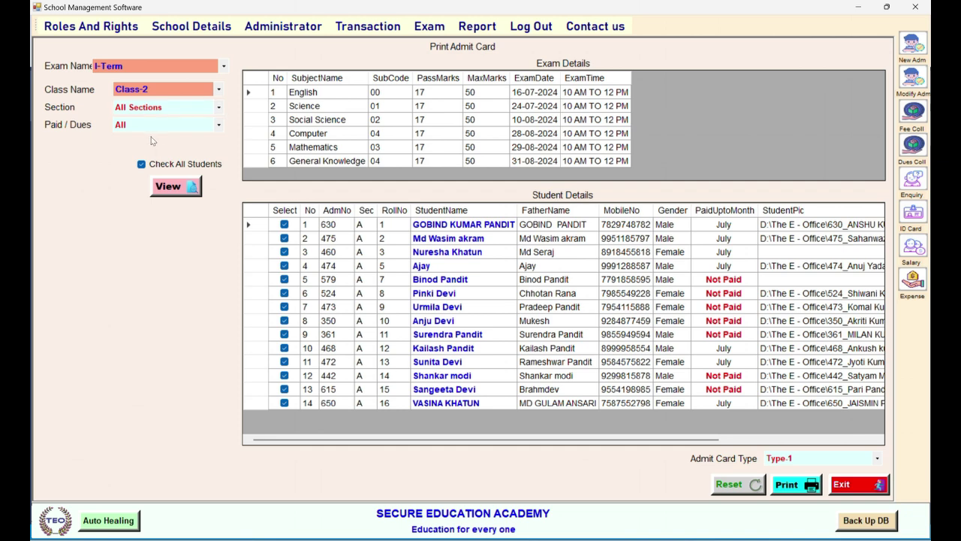
left_click(429, 122)
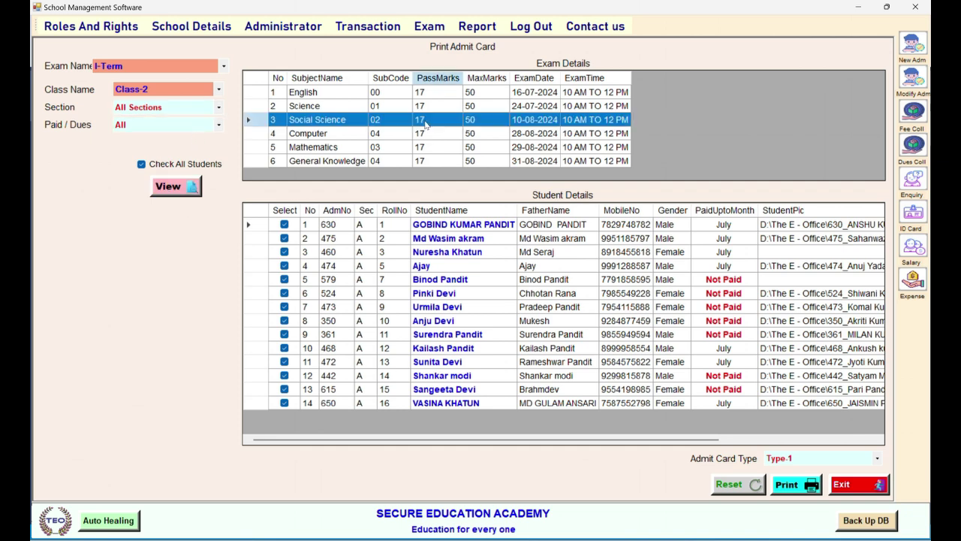
left_click(386, 255)
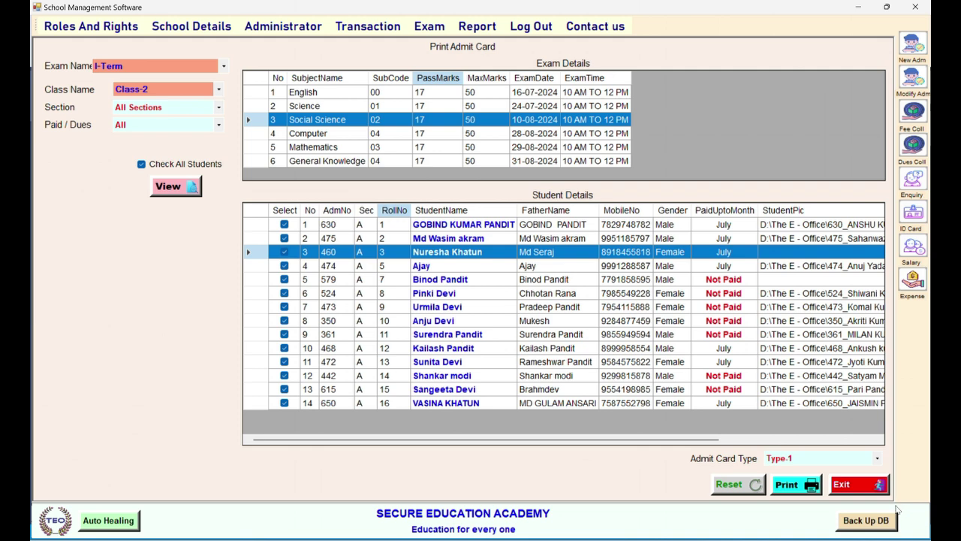
Generate the Type-1 admit cards for the checked students, review the first page and close the report
left_click(783, 459)
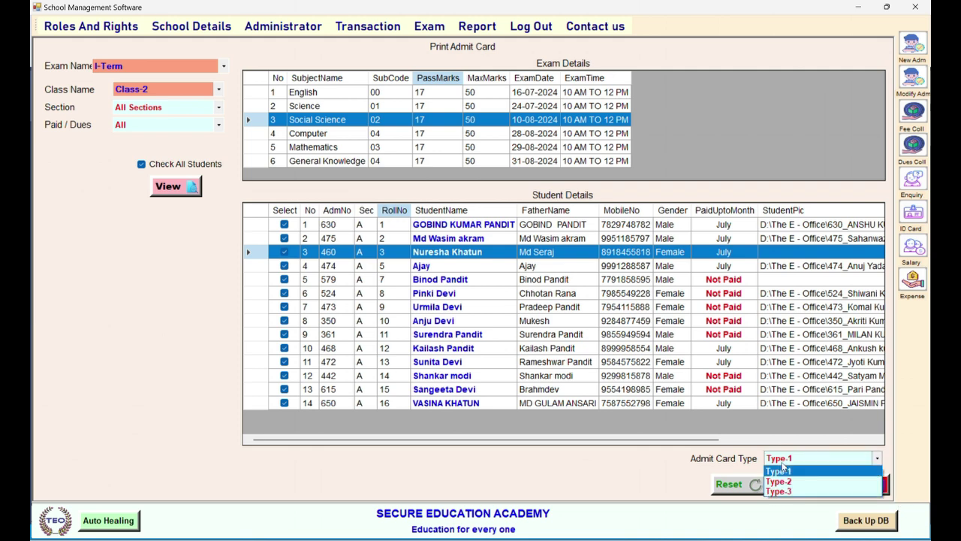
left_click(771, 369)
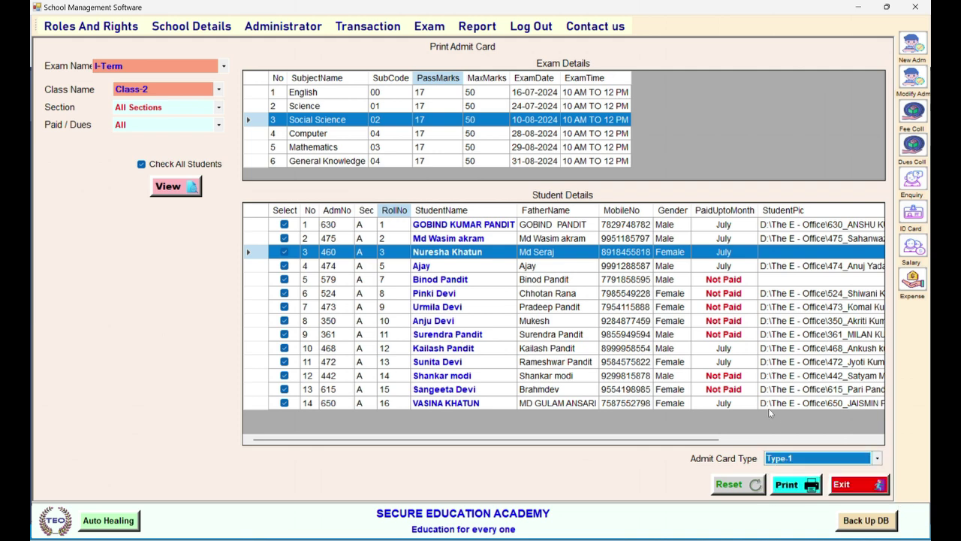
left_click(779, 462)
left_click(771, 355)
left_click(793, 490)
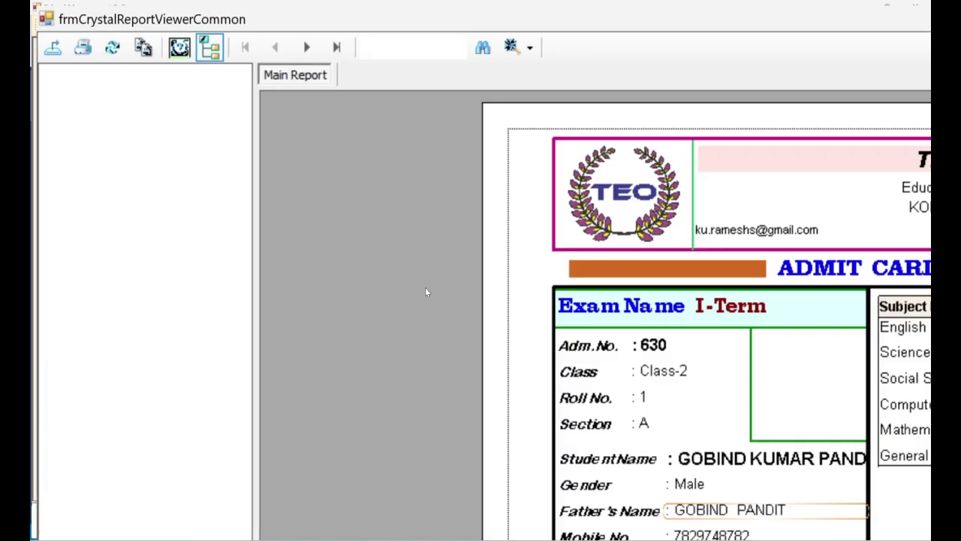
scroll(443, 323, "down", 3)
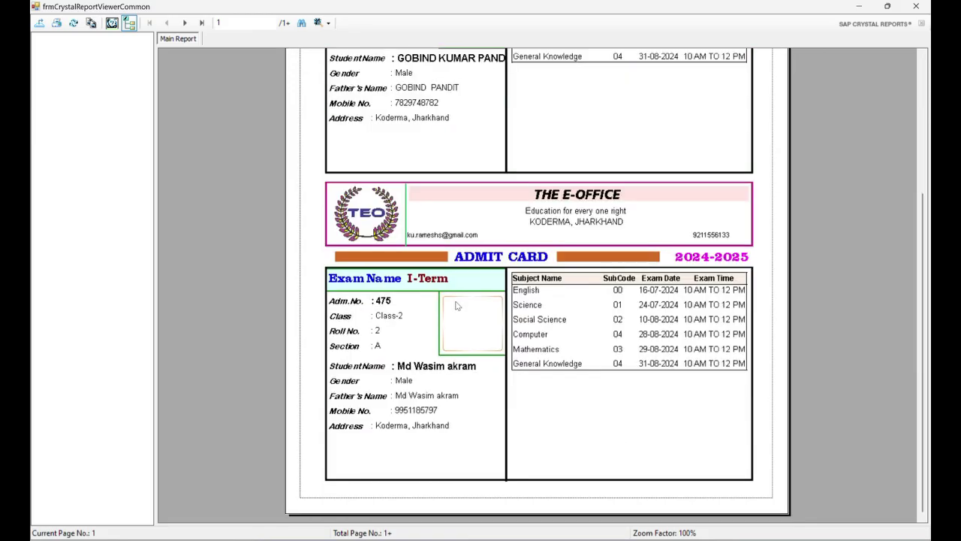
left_click(916, 6)
Set the admit card type to Type-2 and print the admit cards for the checked students
left_click(781, 459)
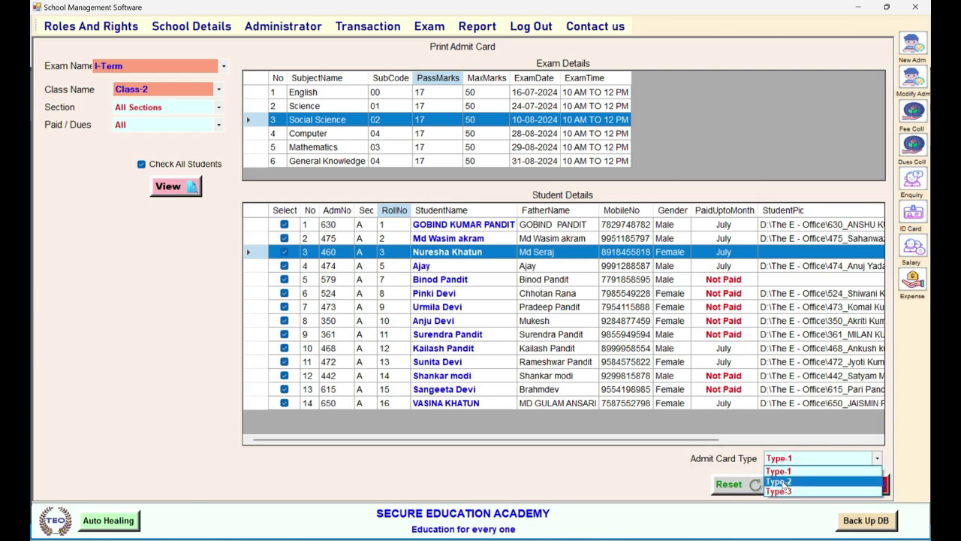
left_click(781, 482)
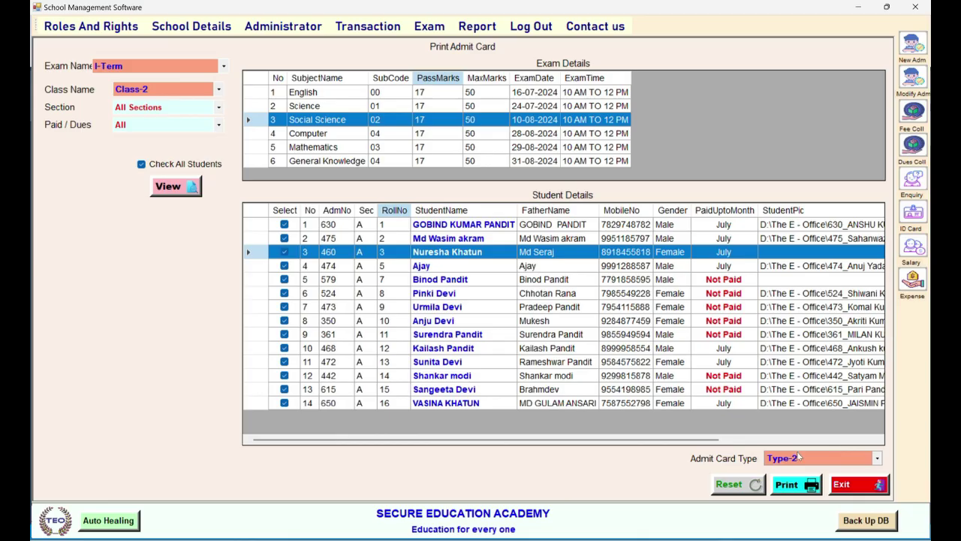
left_click(796, 456)
left_click(793, 482)
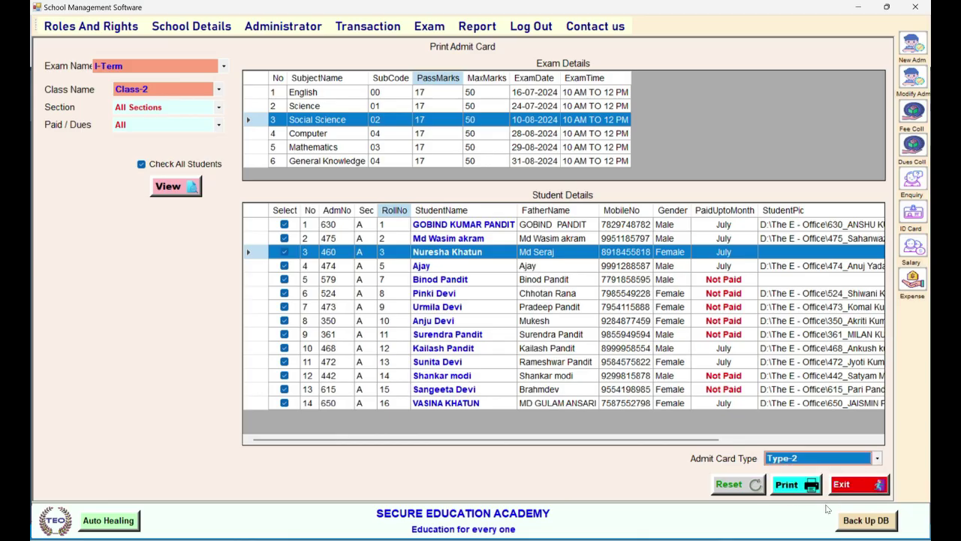
Exit the Print Admit Card form and open the Student Detail Report
left_click(852, 484)
left_click(460, 320)
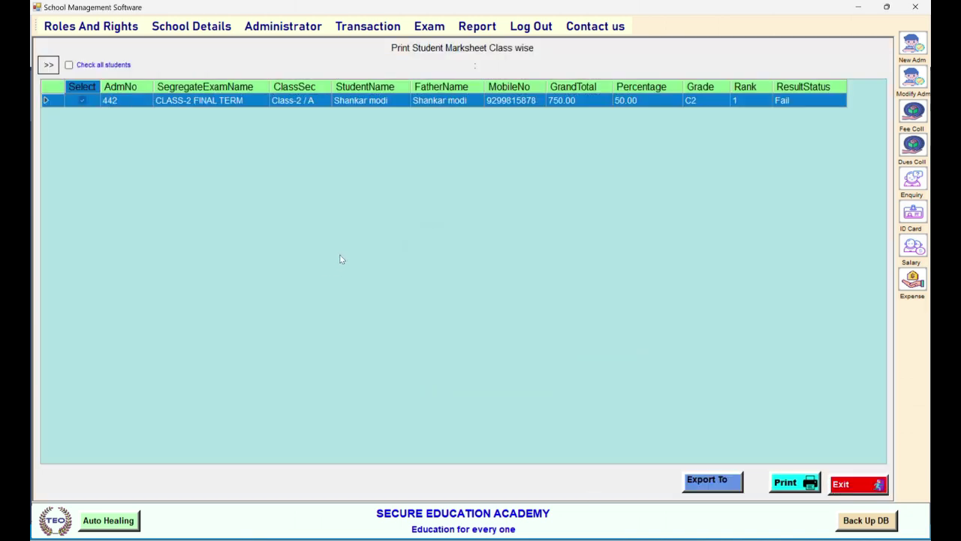
key("alt+e")
key("alt+r")
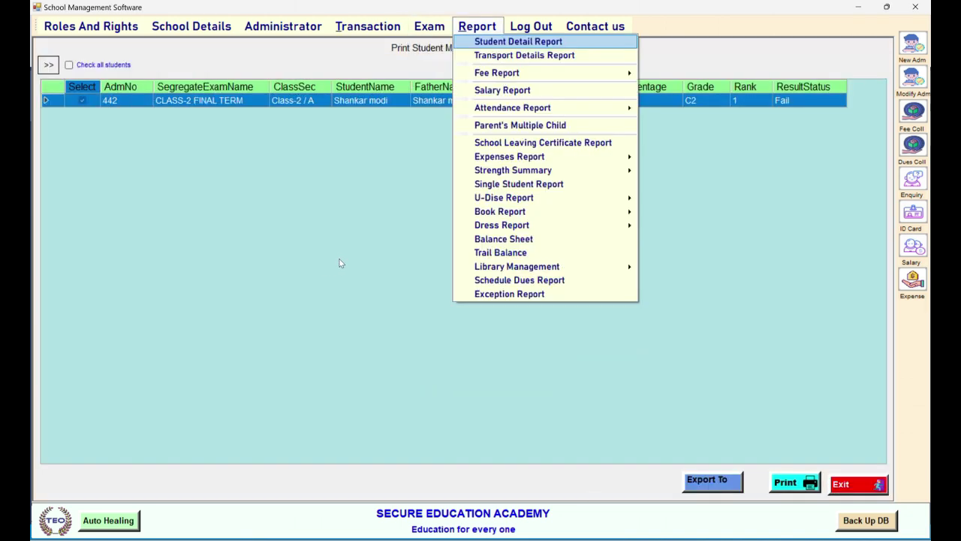
key("Return")
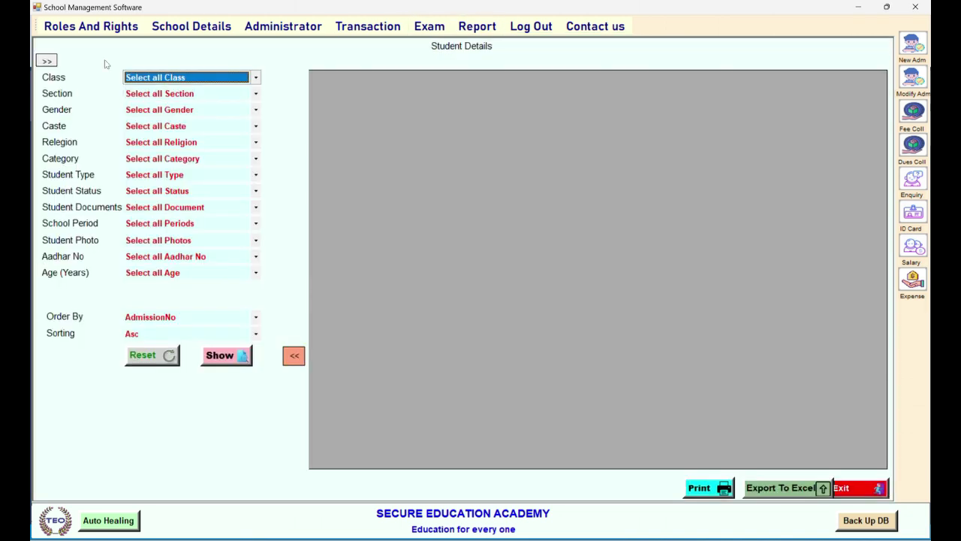
List the Female students of all classes in the student details report
left_click(193, 79)
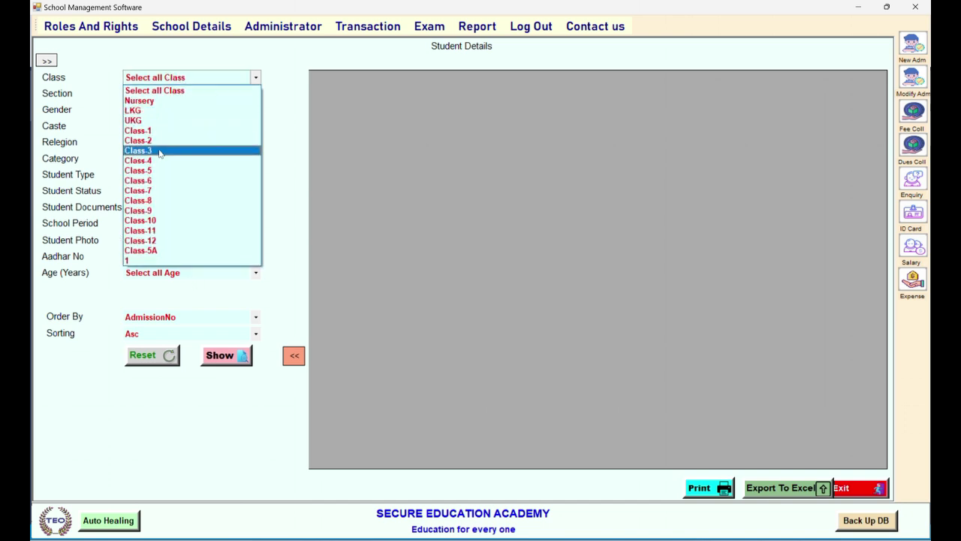
left_click(152, 91)
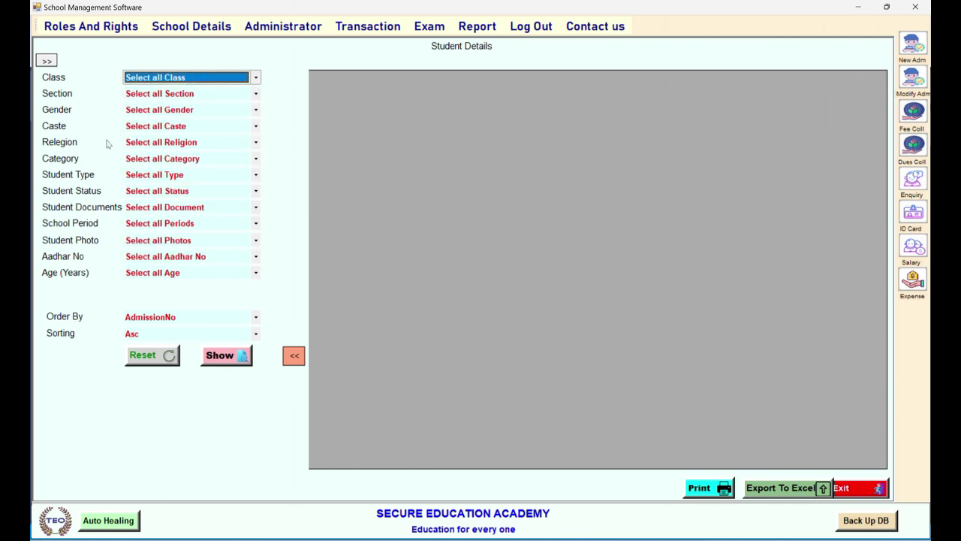
left_click(161, 110)
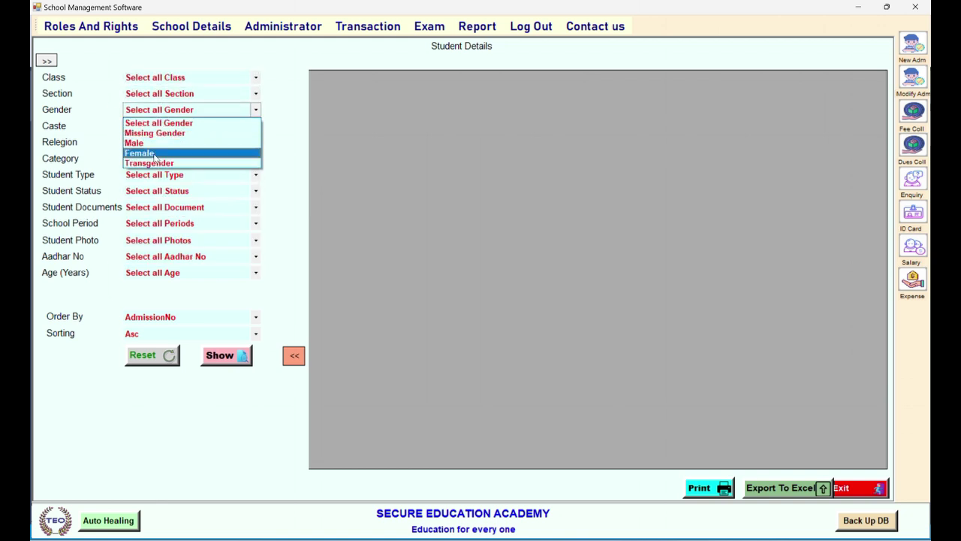
left_click(159, 154)
left_click(227, 356)
Look through the female student list to its end, bring back the filters and exit the open forms
left_click(309, 209)
scroll(311, 225, "down", 20)
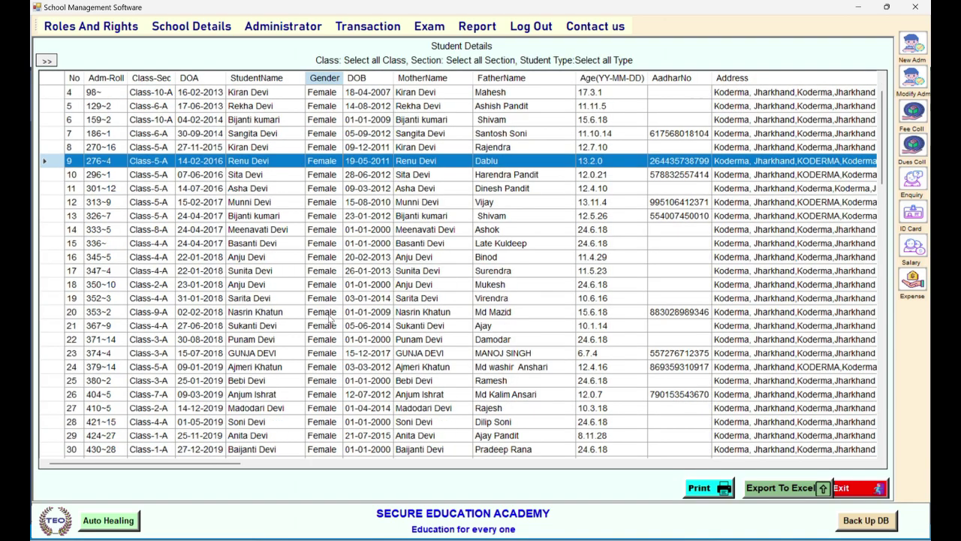
scroll(315, 308, "down", 4)
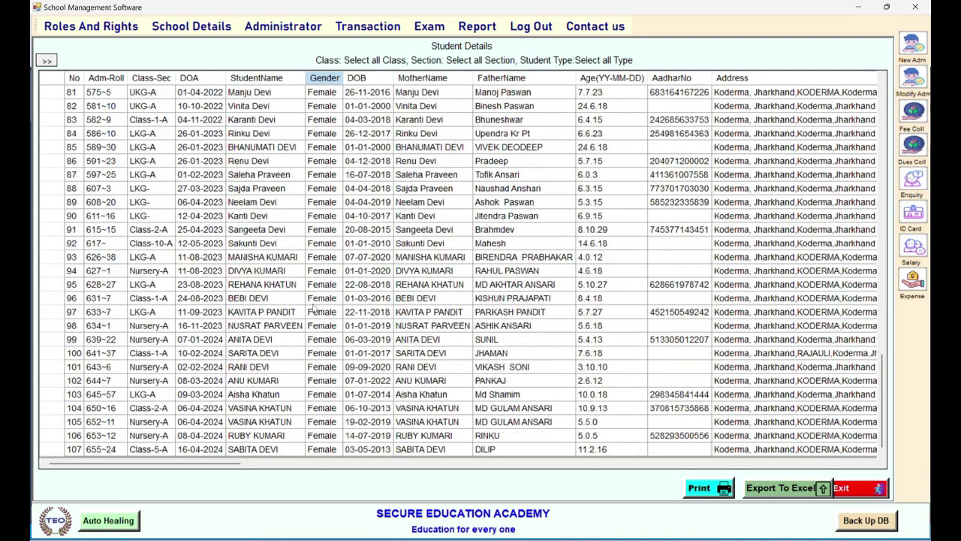
left_click(328, 193)
left_click(47, 61)
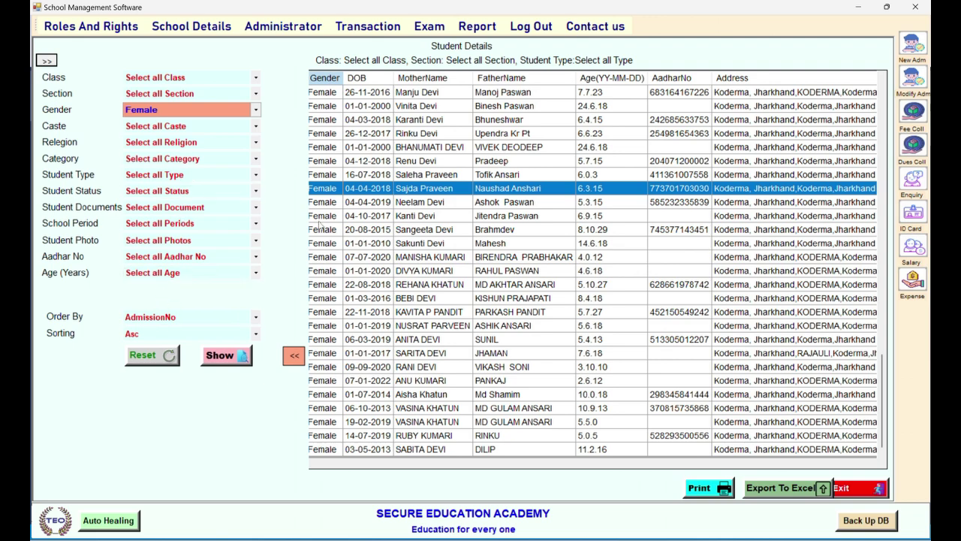
double_click(381, 272)
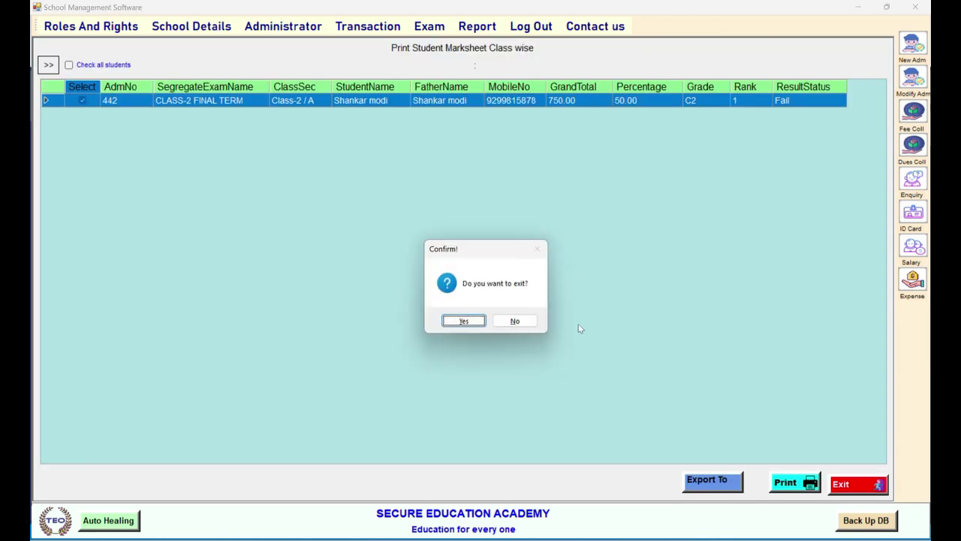
key("Return")
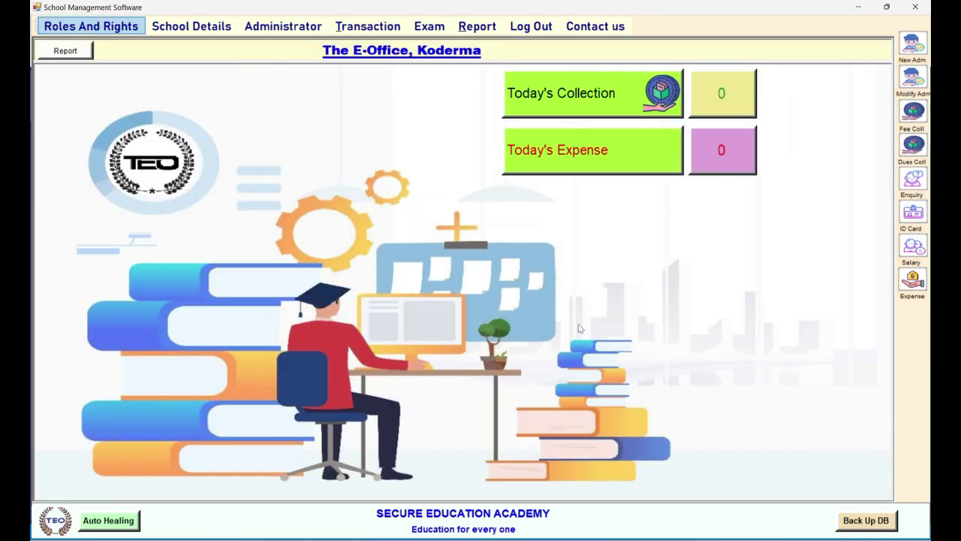
Reopen the Student Detail Report and list all students without any filter
left_click(477, 25)
left_click(515, 38)
left_click(226, 355)
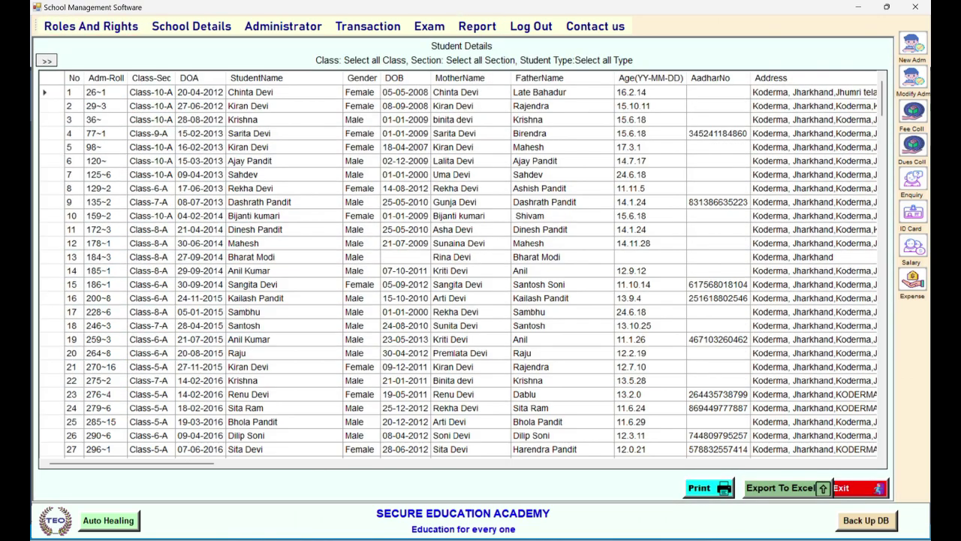
Generate the print preview of the full student list and look through its first page
left_click(699, 487)
scroll(452, 264, "down", 5)
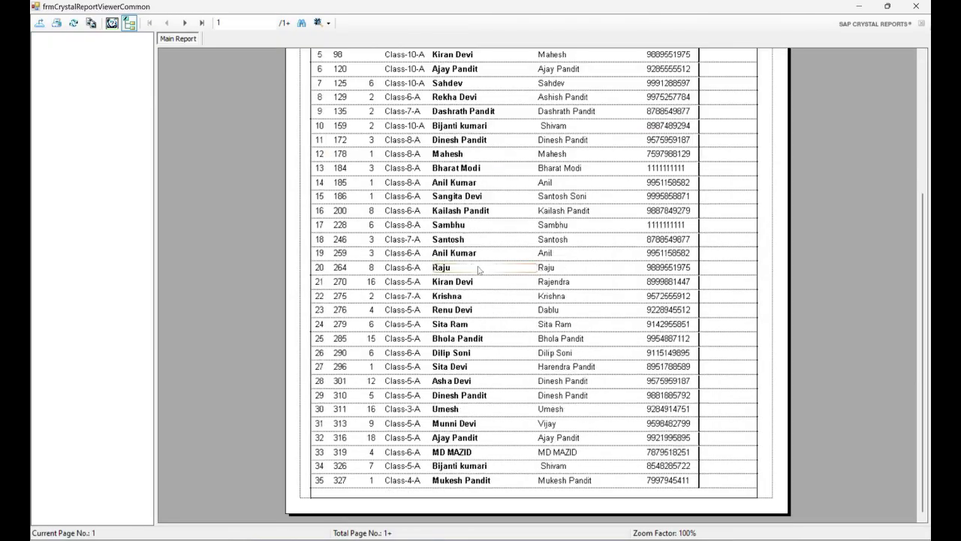
scroll(452, 265, "up", 5)
scroll(556, 266, "down", 5)
Choose PDF as the export format for the student list report, cancel the export and close the preview
left_click(39, 22)
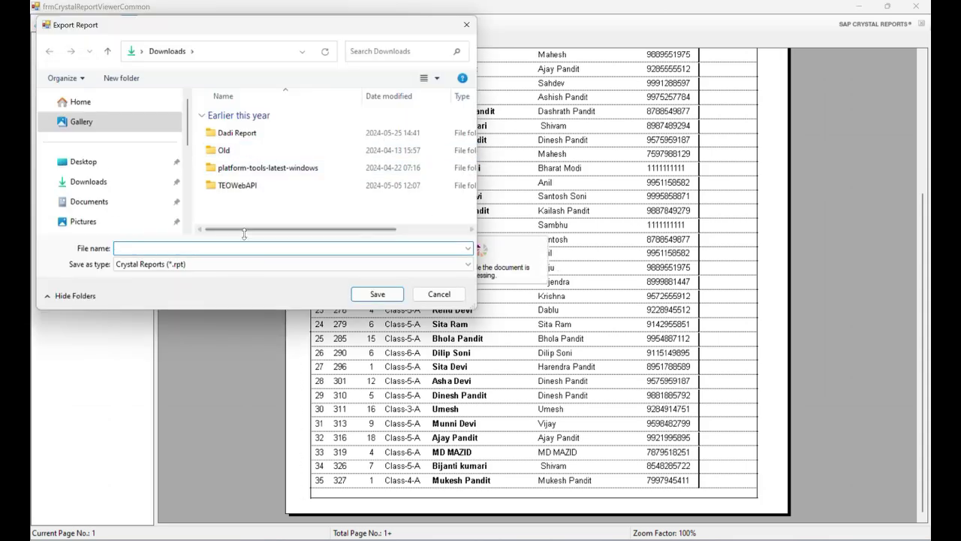
left_click(161, 265)
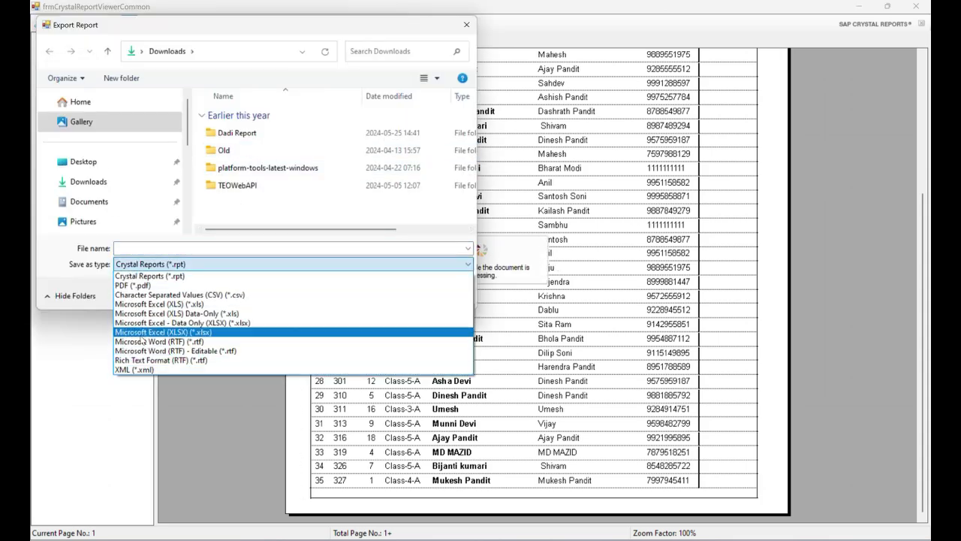
left_click(136, 286)
left_click(142, 250)
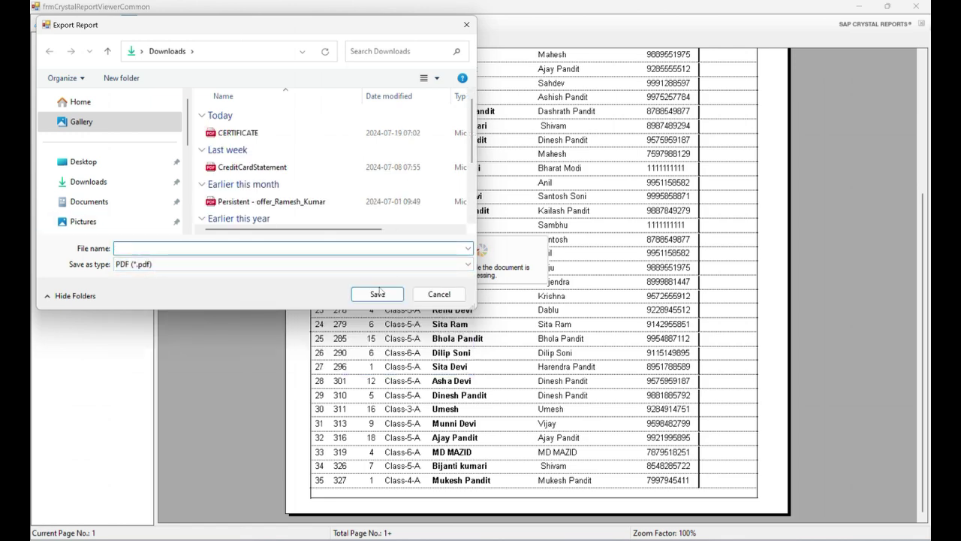
left_click(430, 297)
left_click(916, 7)
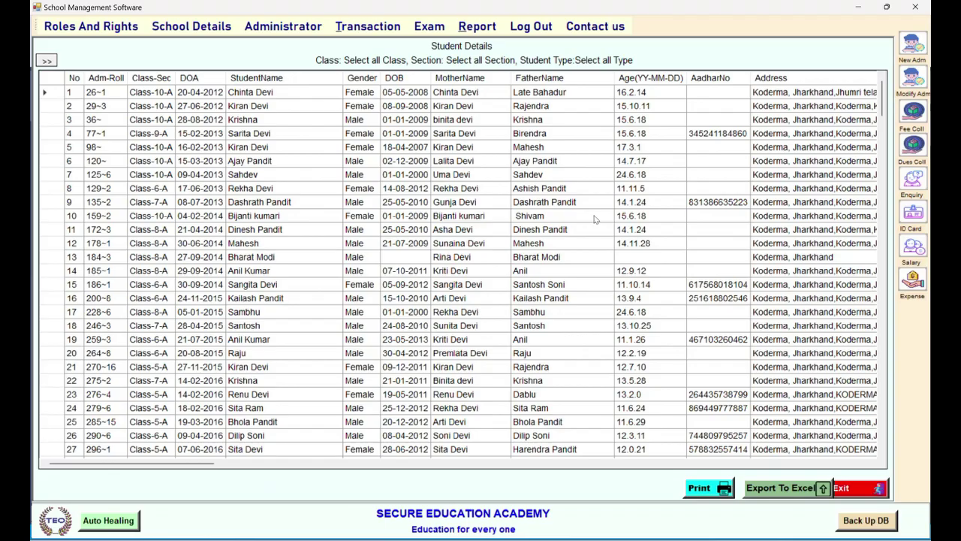
Open the Transport Details Report
key("alt")
key("r")
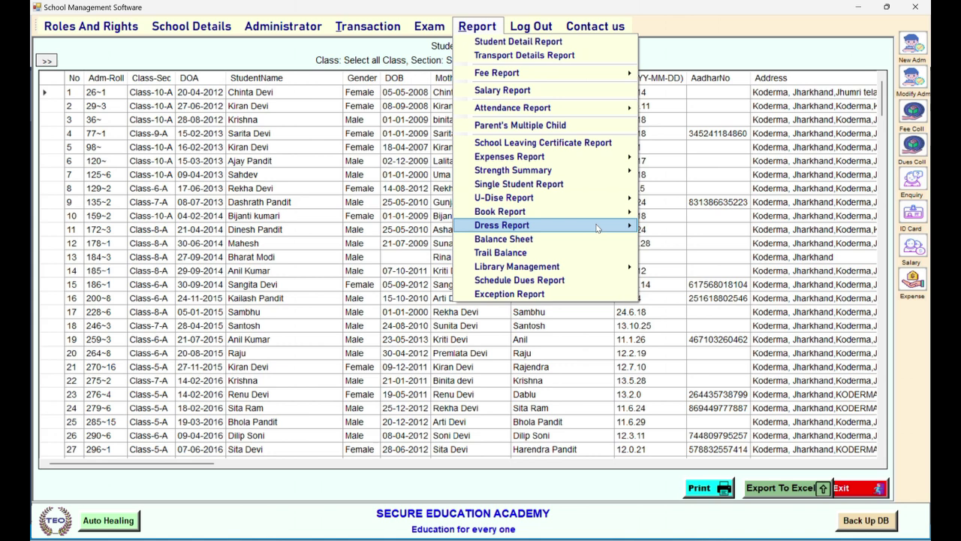
mouse_move(598, 227)
left_click(540, 56)
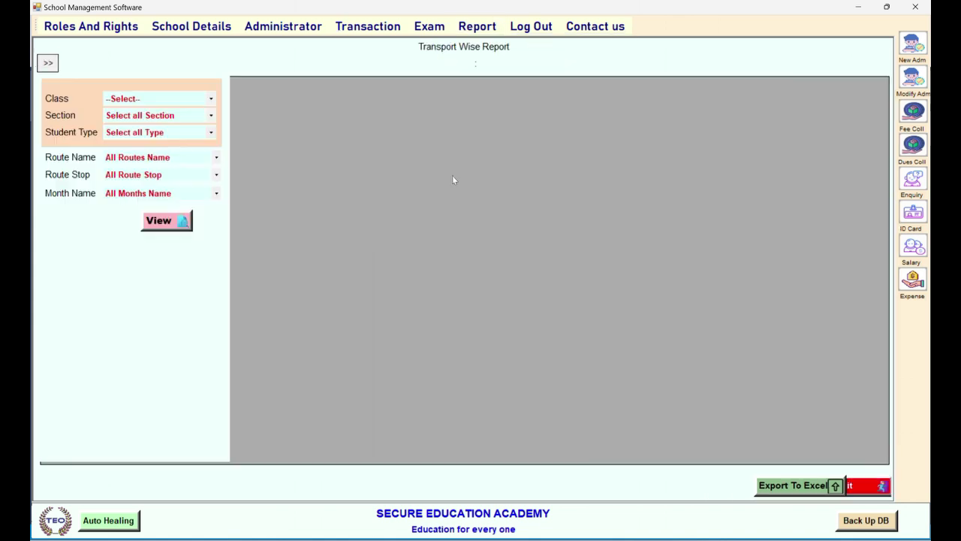
Load the transport report for All classes and look through the students' routes, stops and months
left_click(150, 101)
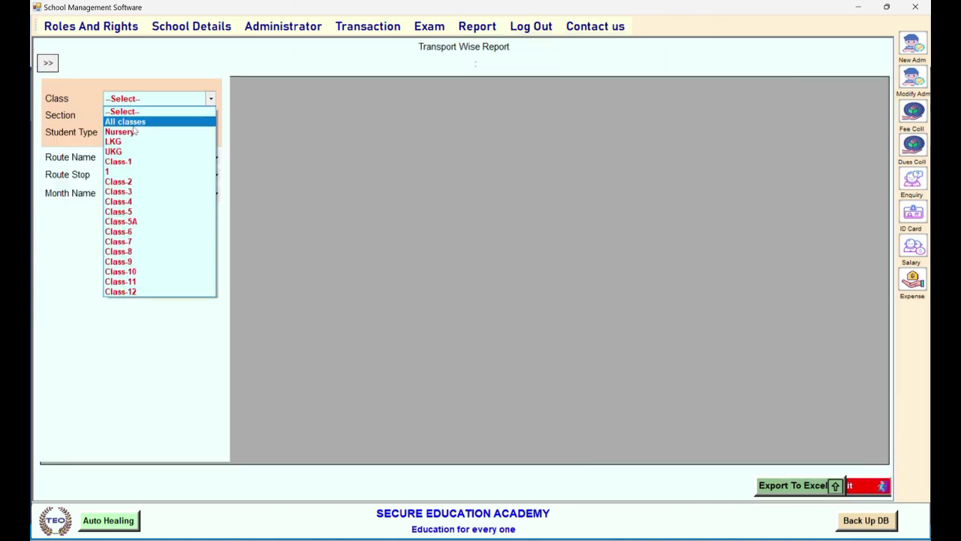
left_click(131, 122)
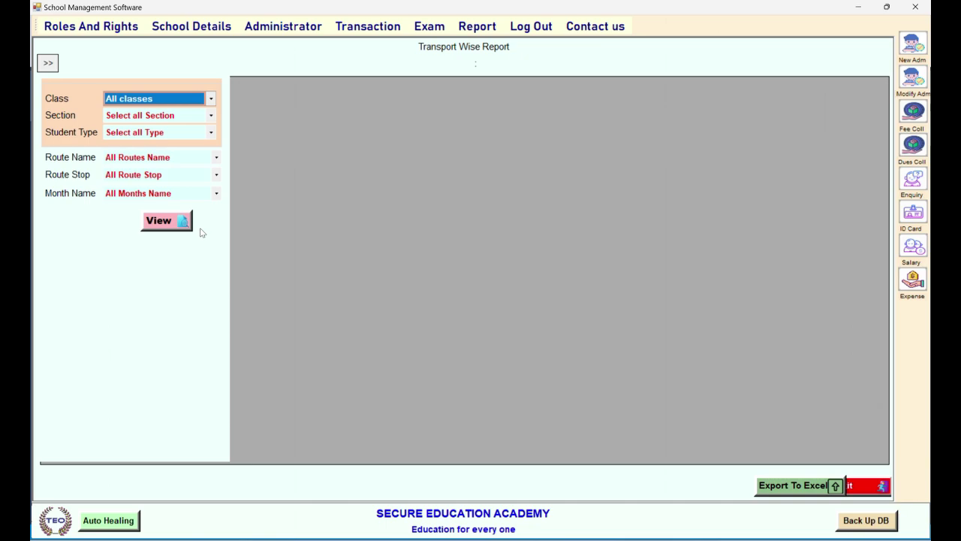
left_click(166, 220)
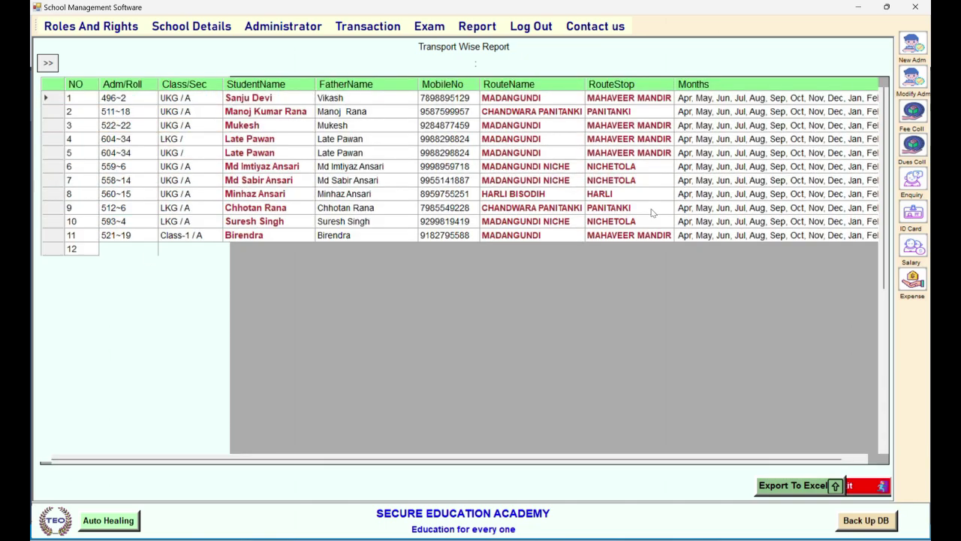
scroll(447, 308, "down", 7)
scroll(443, 308, "up", 7)
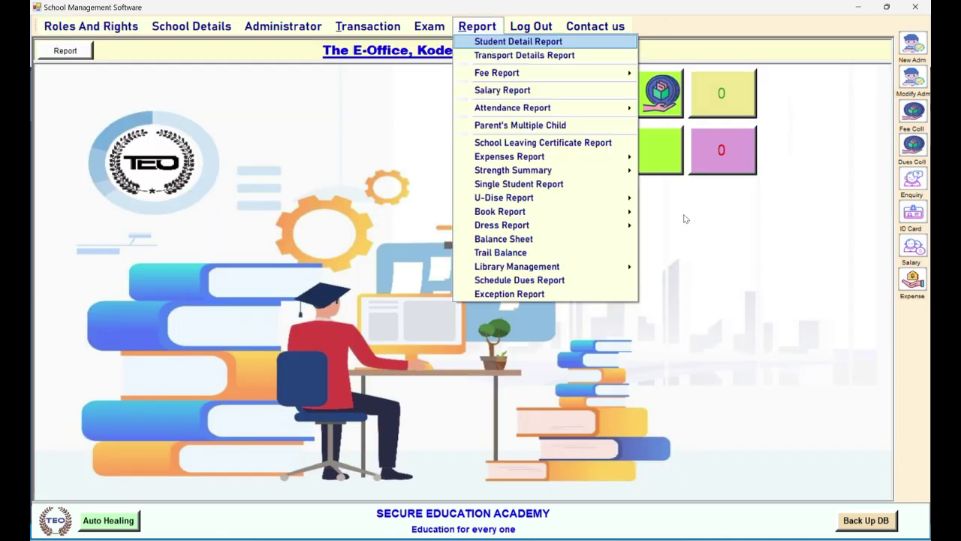
Open the Fee Collection - Date wise report
key("Down")
key("Right")
key("Return")
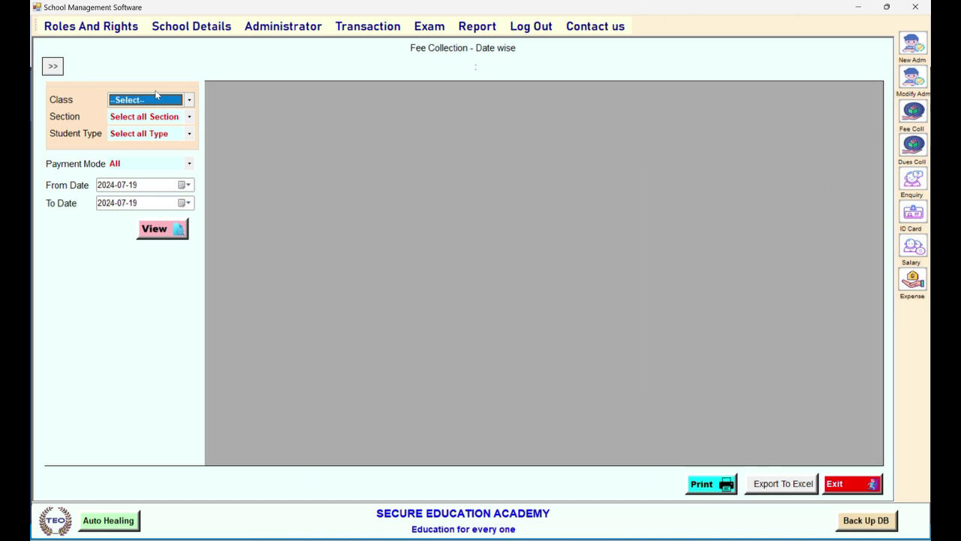
List the fee collections of All classes with the From Date set to 2024-02-25
left_click(162, 99)
left_click(129, 122)
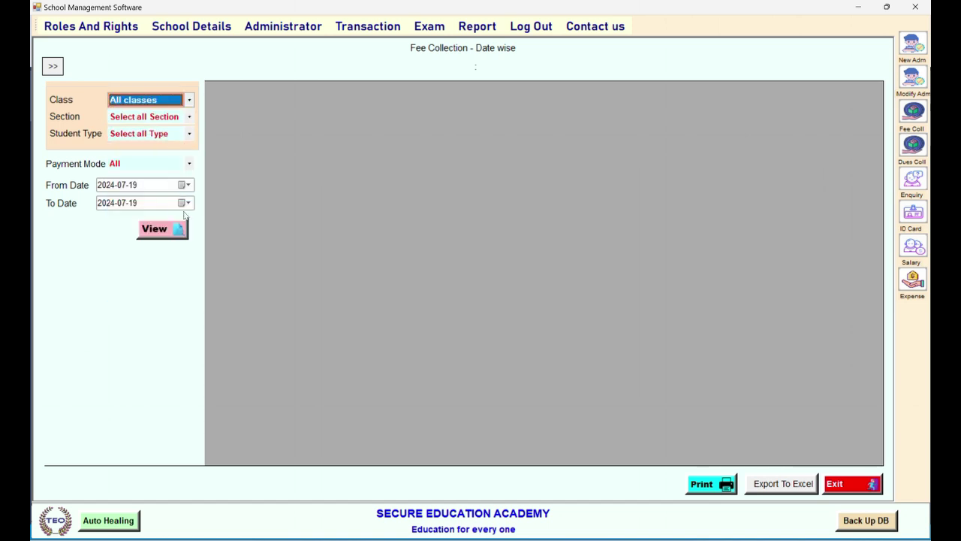
left_click(184, 184)
left_click(102, 203)
left_click(102, 202)
left_click(102, 202)
left_click(102, 203)
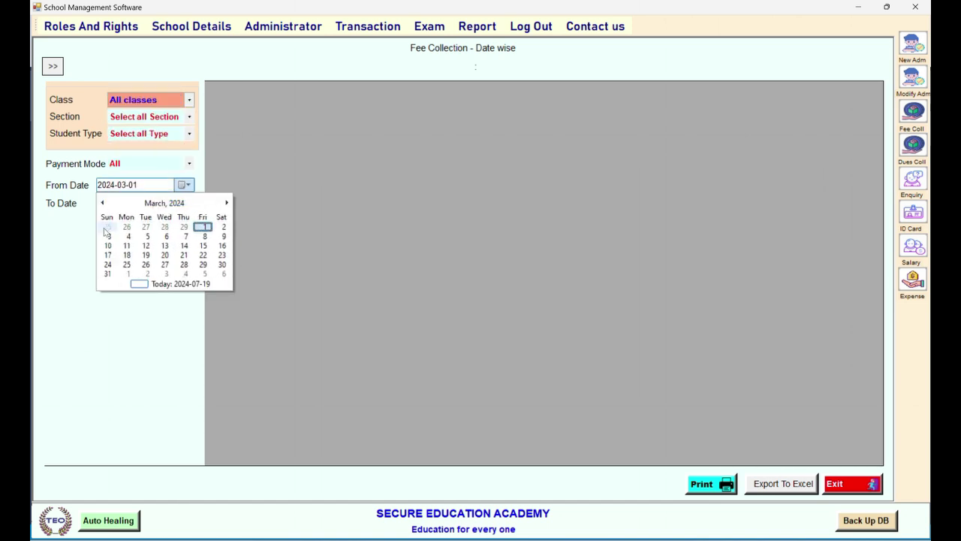
left_click(107, 227)
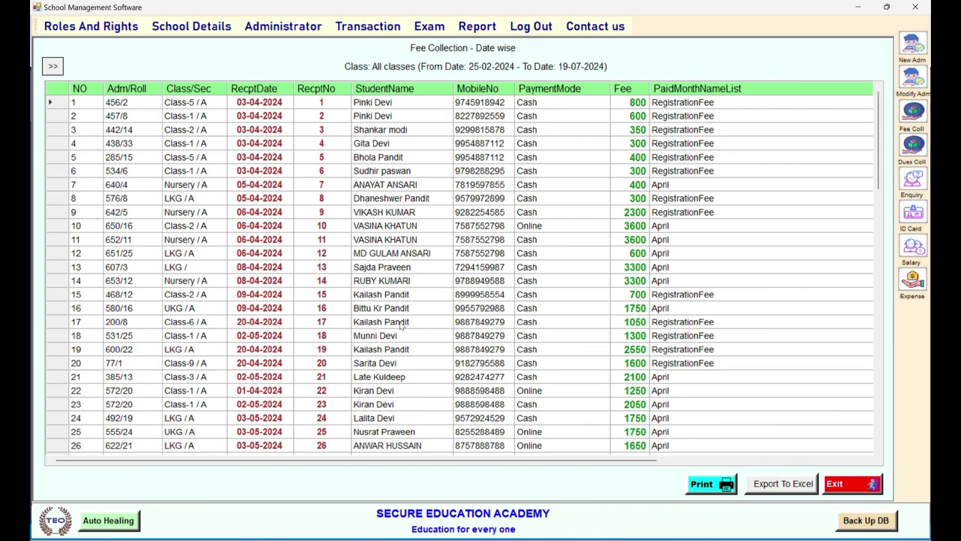
Review the total collection and expenses at the end of the fee list and exit the report
scroll(361, 385, "down", 20)
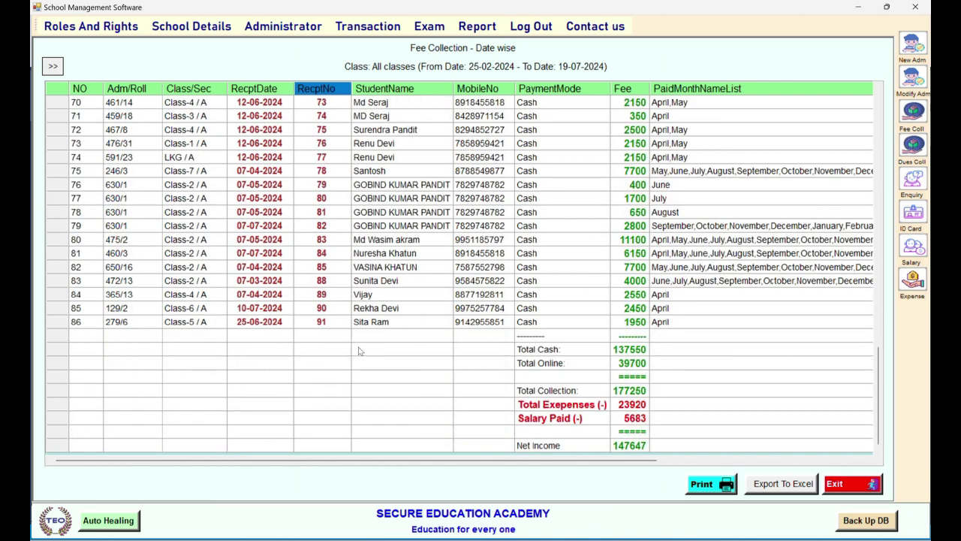
left_click(556, 396)
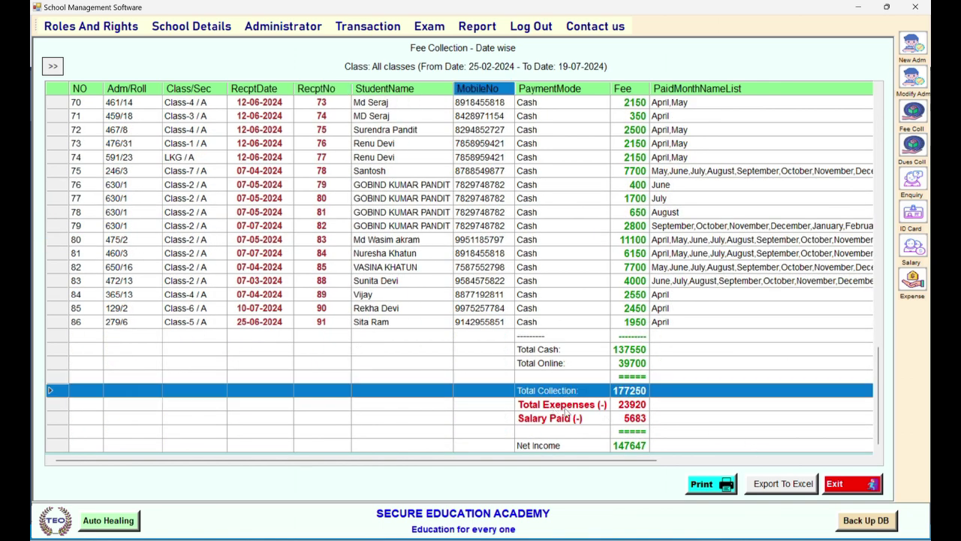
left_click(635, 406)
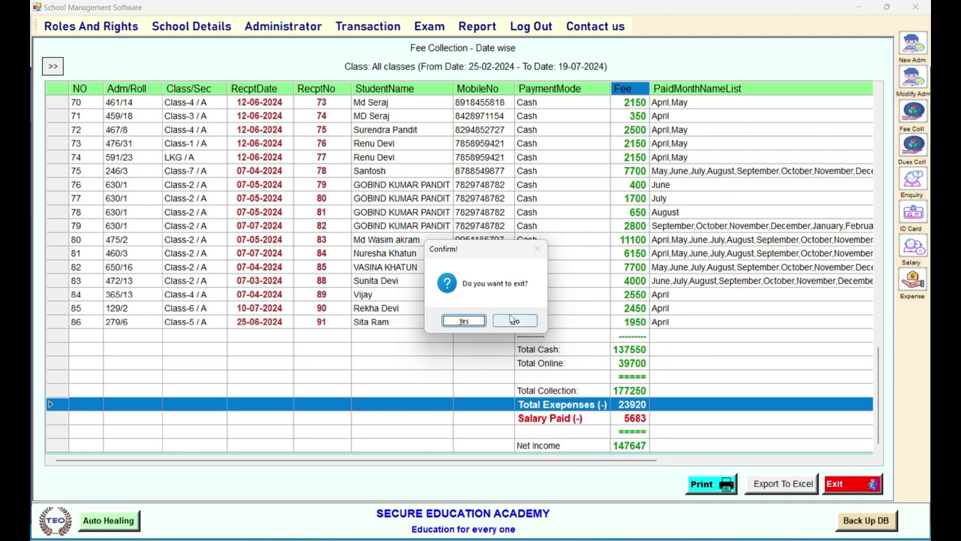
key("Return")
Open the fee Dues Report and list the dues of Class-2 up to July
key("alt")
key("r")
key("Down")
key("Down")
key("Right")
key("Down")
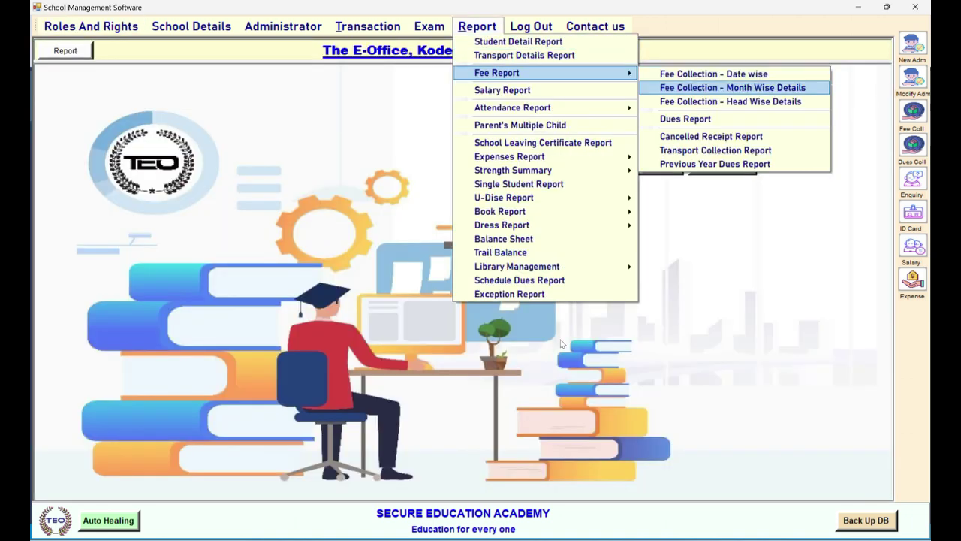
key("Down")
key("Down")
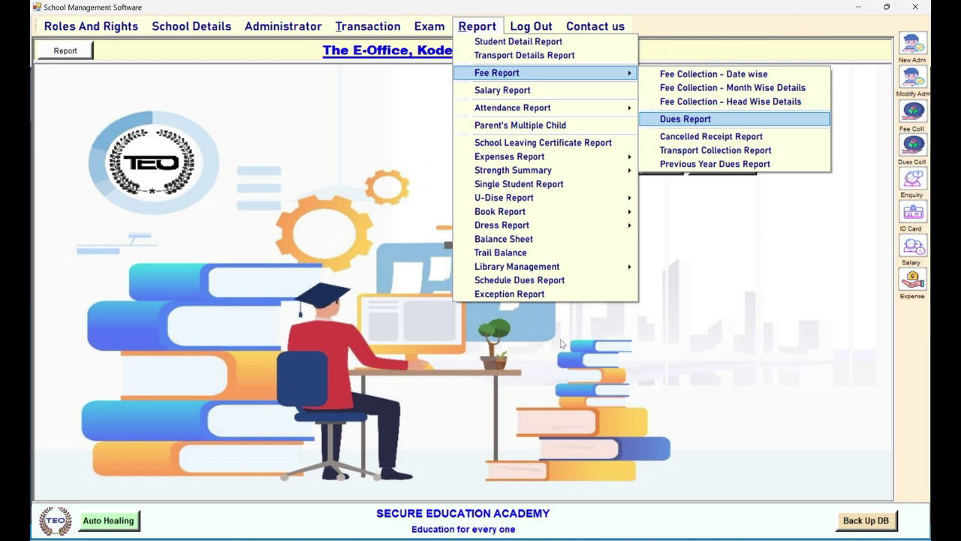
key("Return")
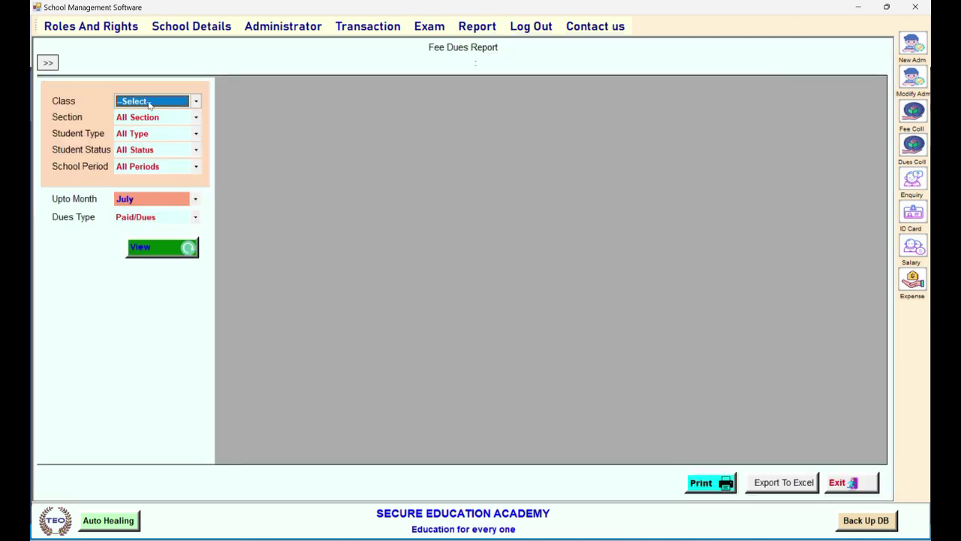
left_click(148, 104)
left_click(142, 194)
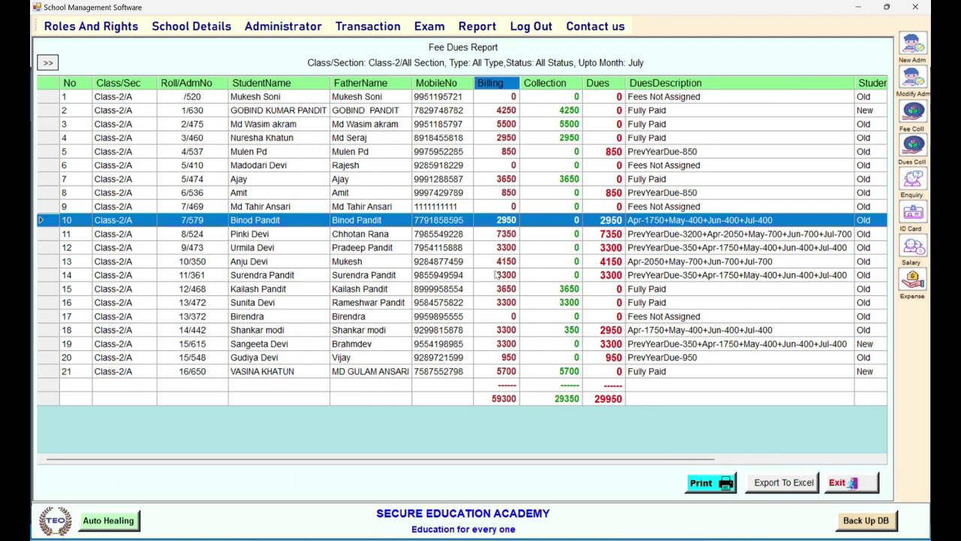
Open the Cancelled Receipt Report and set its class to All classes
key("alt+r")
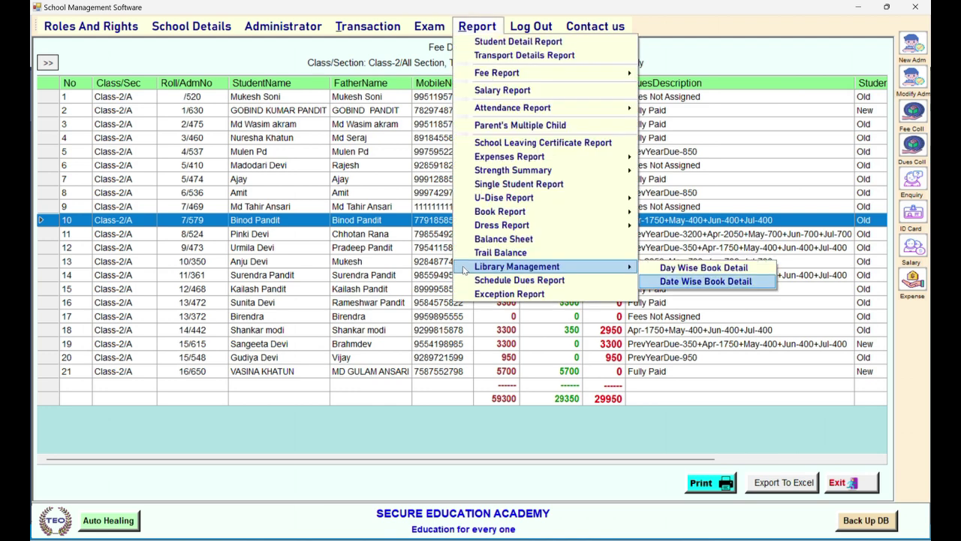
mouse_move(490, 75)
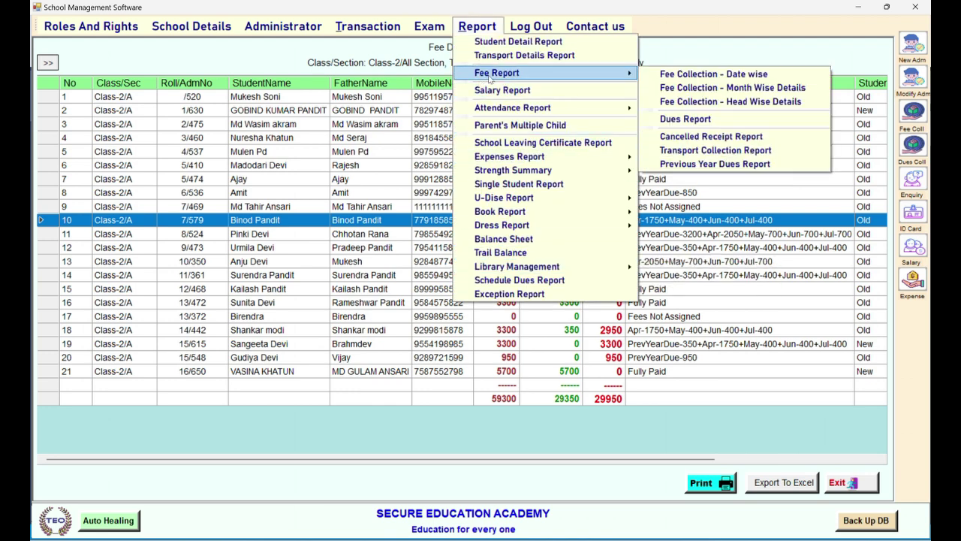
left_click(694, 137)
left_click(157, 100)
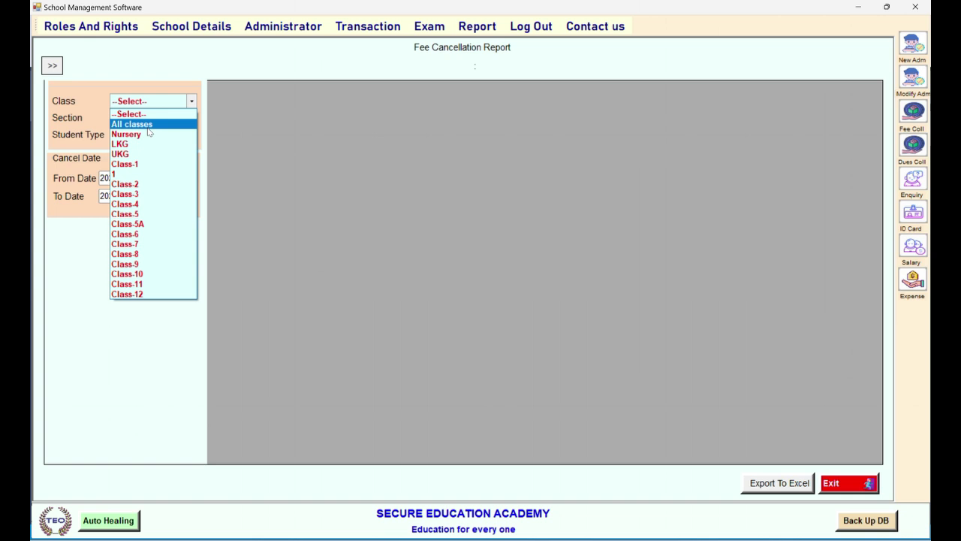
left_click(188, 124)
List the cancelled fee receipts with the From Date set to 2024-01-28
left_click(185, 178)
left_click(104, 195)
left_click(104, 195)
left_click(105, 195)
left_click(104, 195)
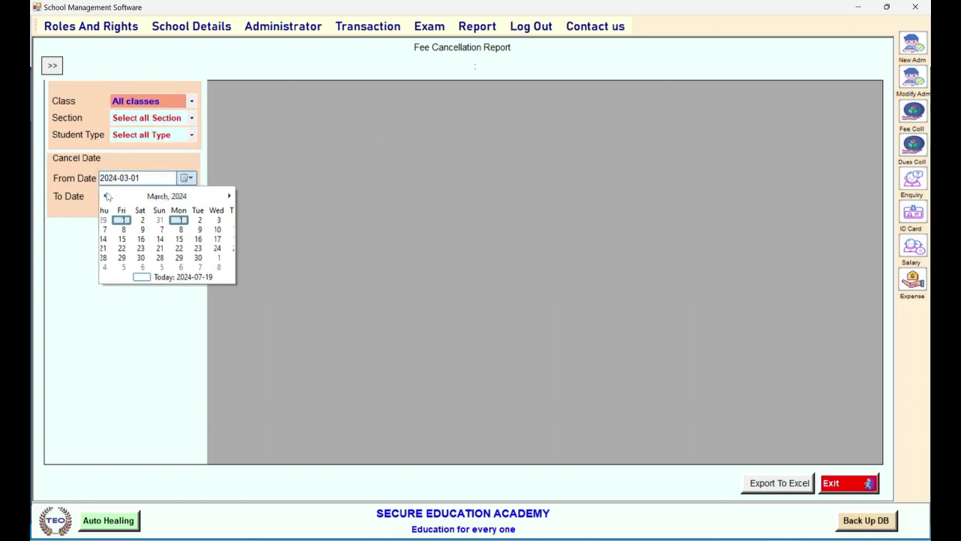
left_click(104, 195)
left_click(109, 219)
left_click(147, 240)
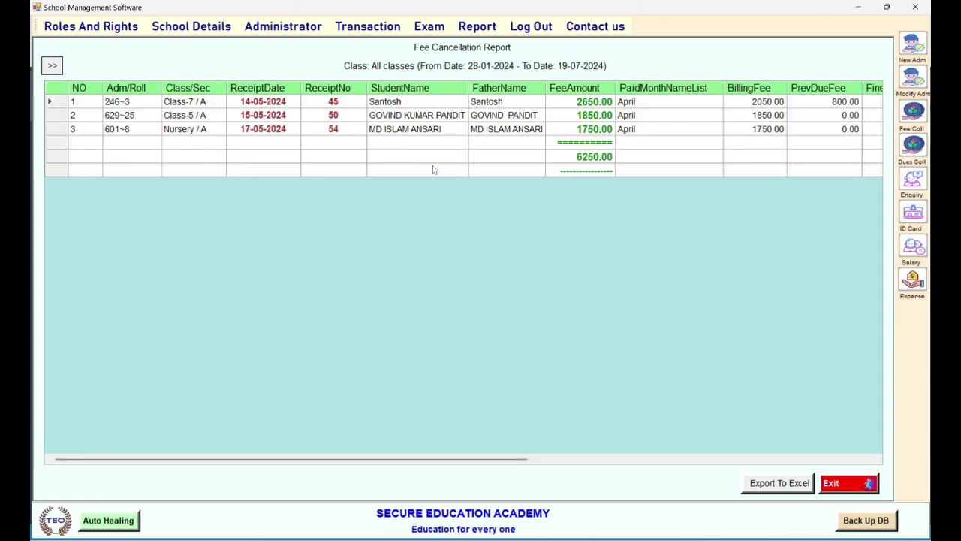
Open the Transport Collection Report from the fee reports
key("alt+r")
key("Down")
key("Down")
key("Right")
key("Down")
key("Down")
key("Down")
key("Down")
key("Down")
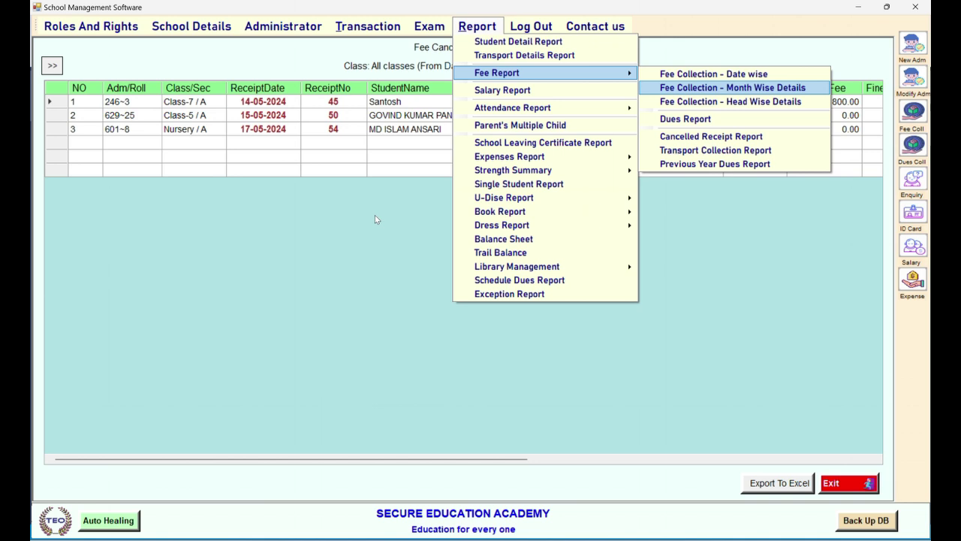
key("Return")
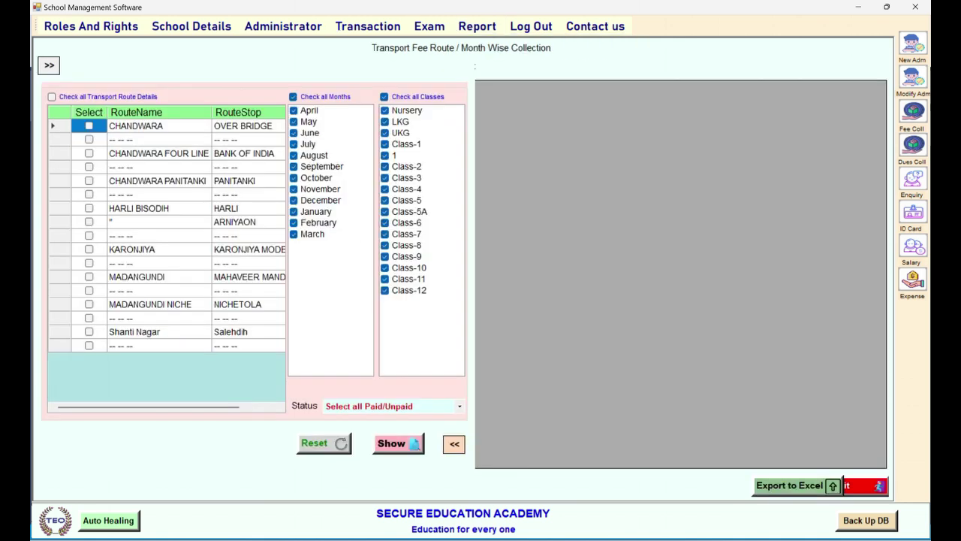
Show the transport fee collection for all routes, months and classes and look through the students' paid and unpaid months
left_click(150, 166)
left_click(95, 98)
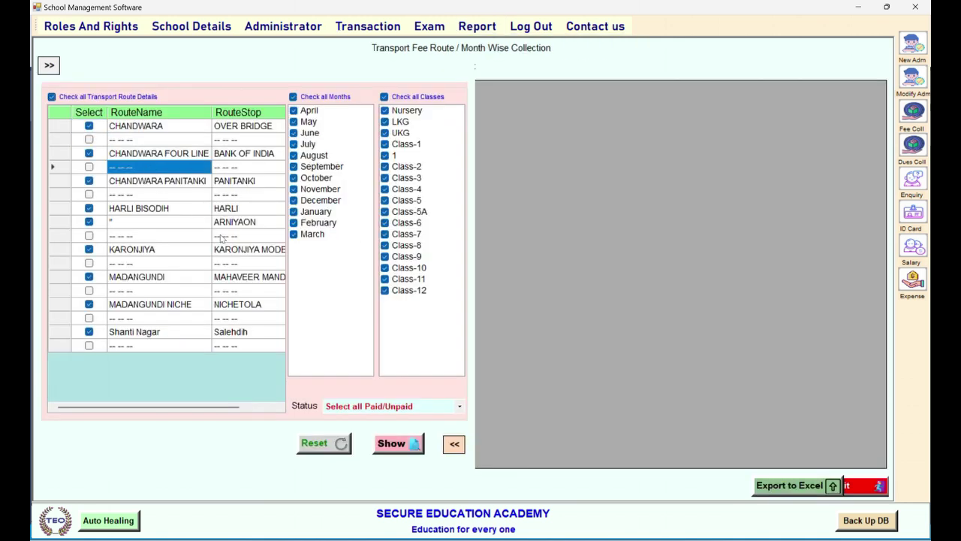
left_click(398, 443)
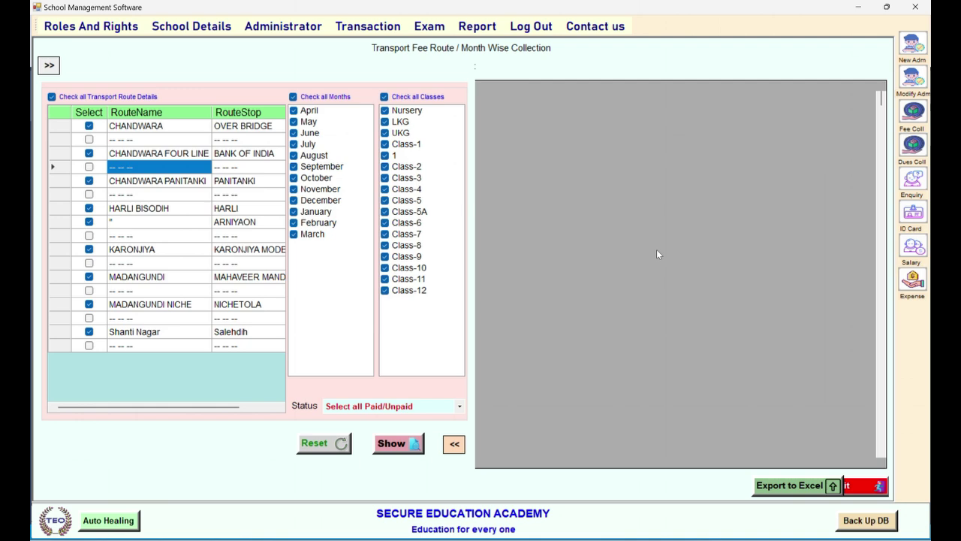
scroll(471, 330, "down", 6)
scroll(472, 331, "down", 20)
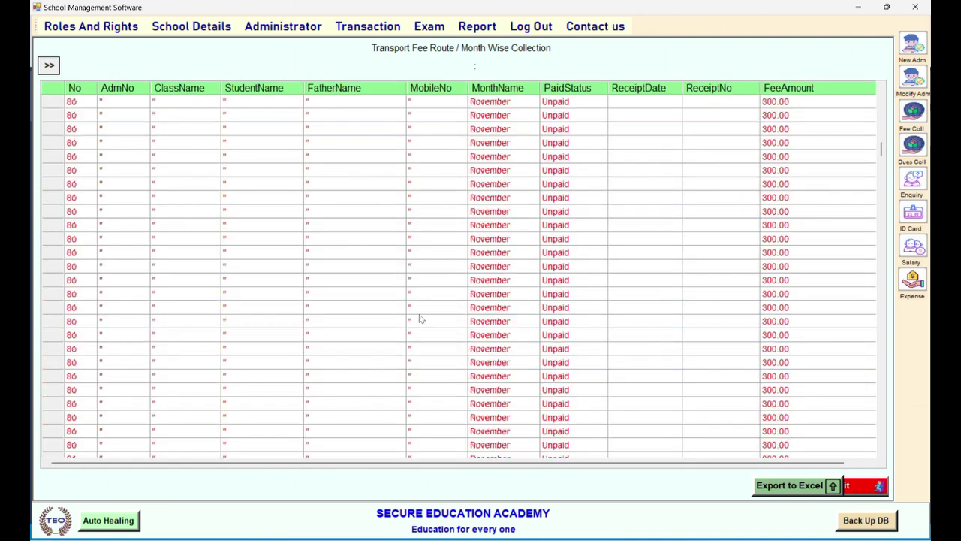
scroll(391, 270, "down", 4)
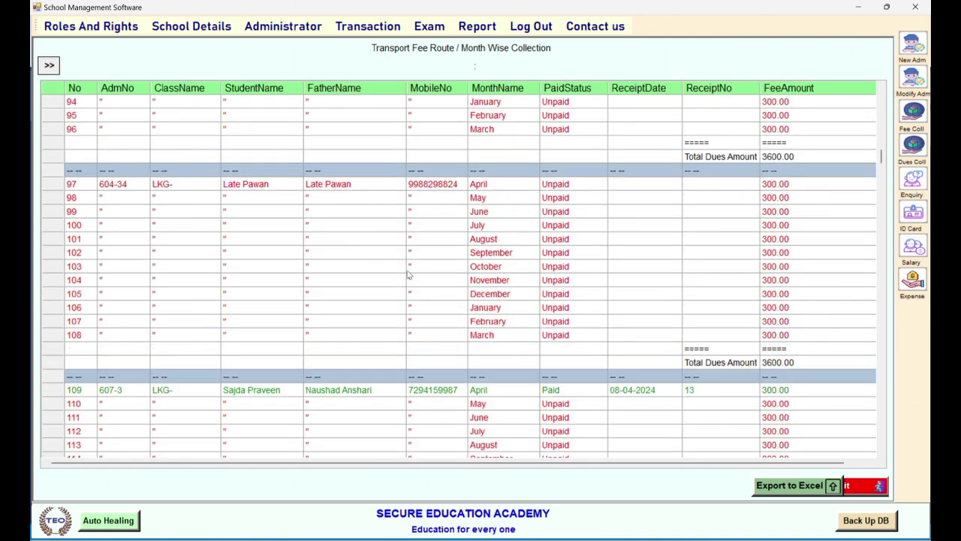
scroll(415, 279, "down", 6)
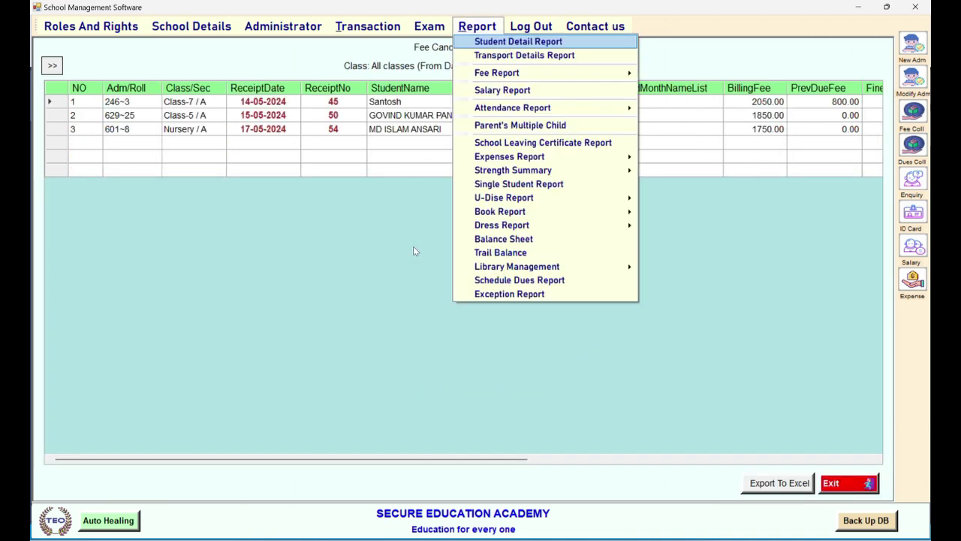
Open the Previous Year Dues Report from the fee reports
key("Down")
key("Down")
key("Right")
key("Up")
key("Up")
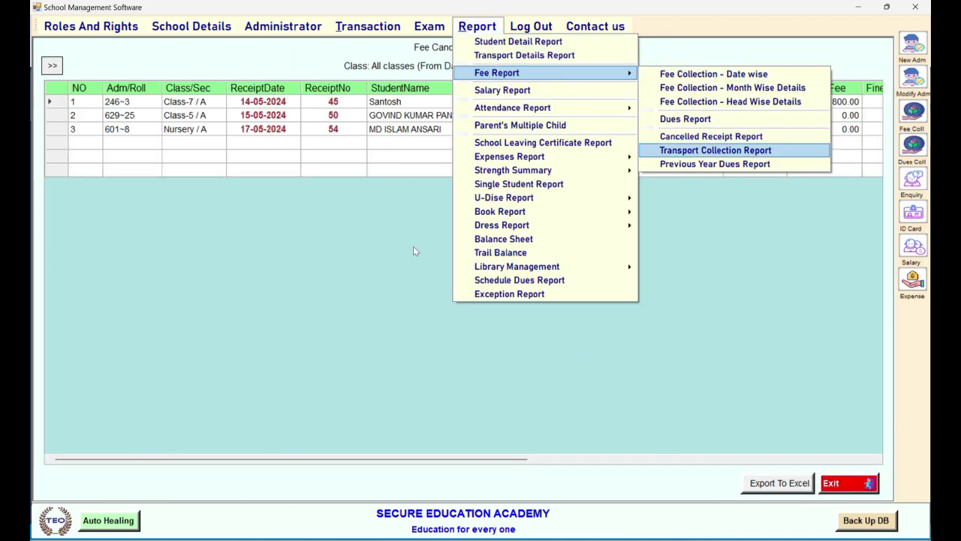
key("Down")
key("Return")
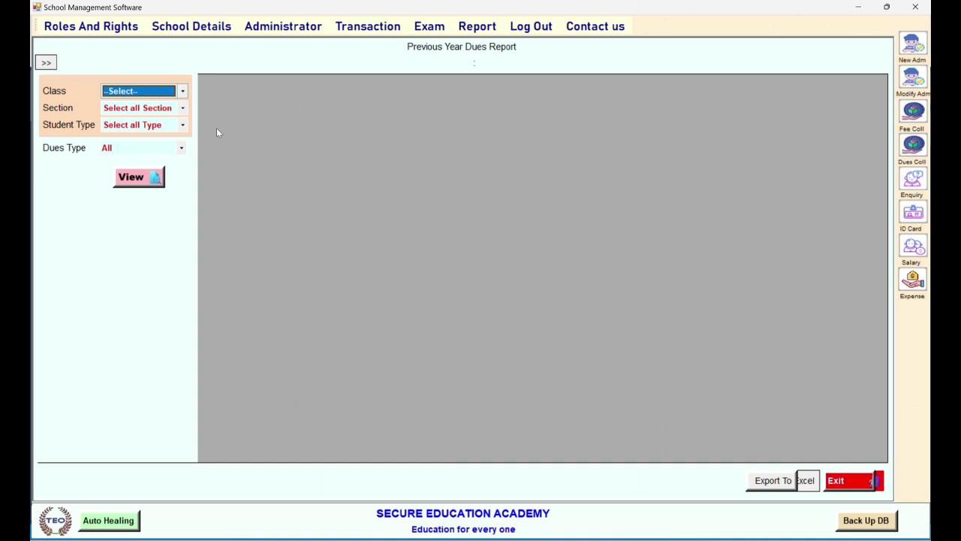
List the previous year dues of Class-2 and examine the students' fee amounts and receipt descriptions
left_click(160, 90)
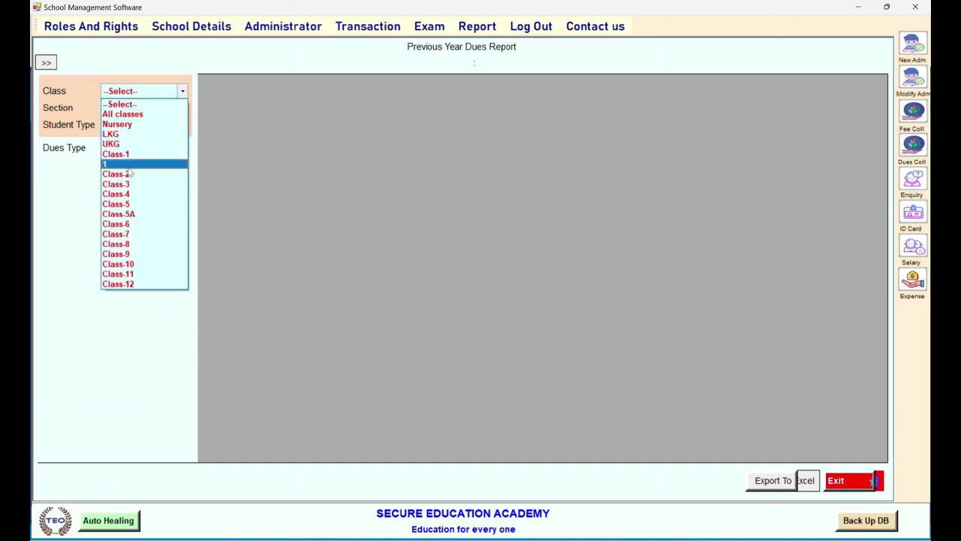
left_click(150, 167)
left_click(132, 178)
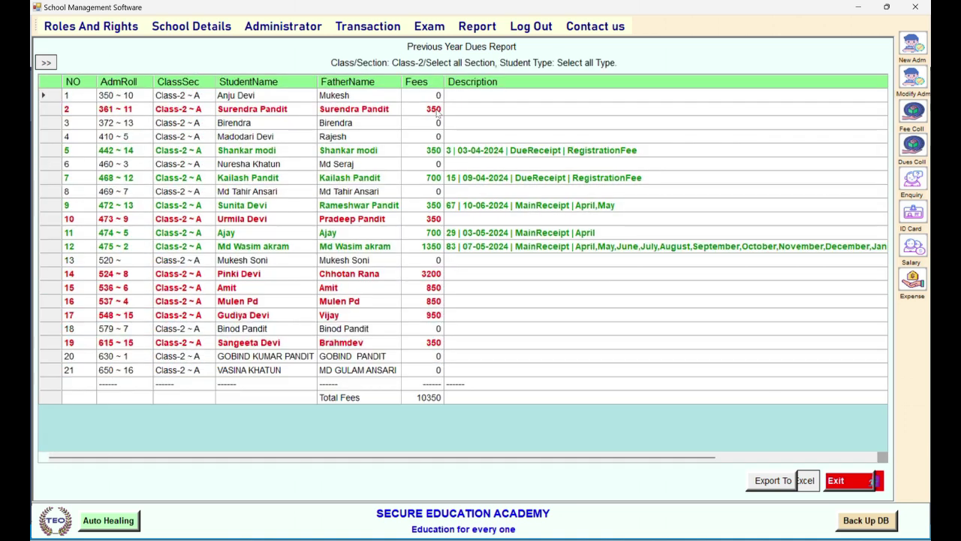
left_click(383, 356)
left_click(277, 384)
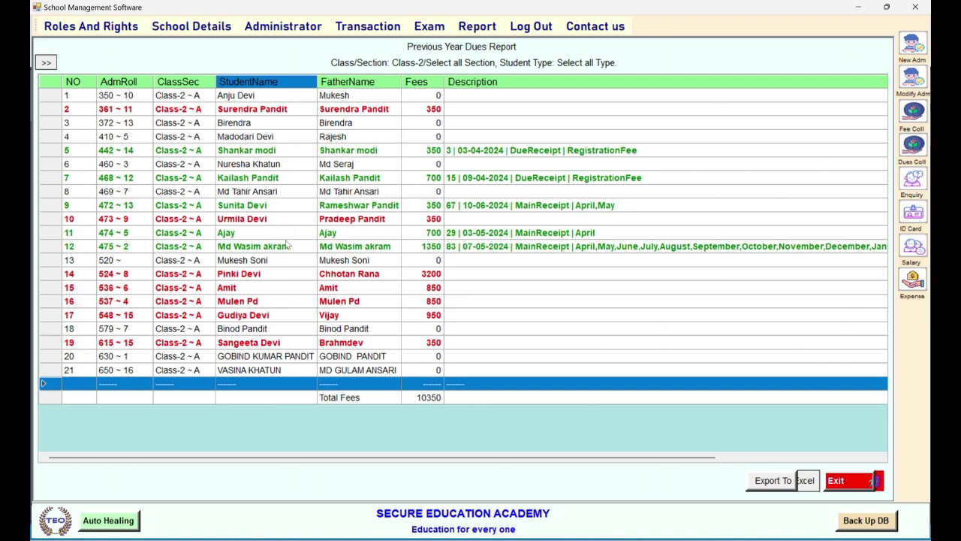
left_click(268, 111)
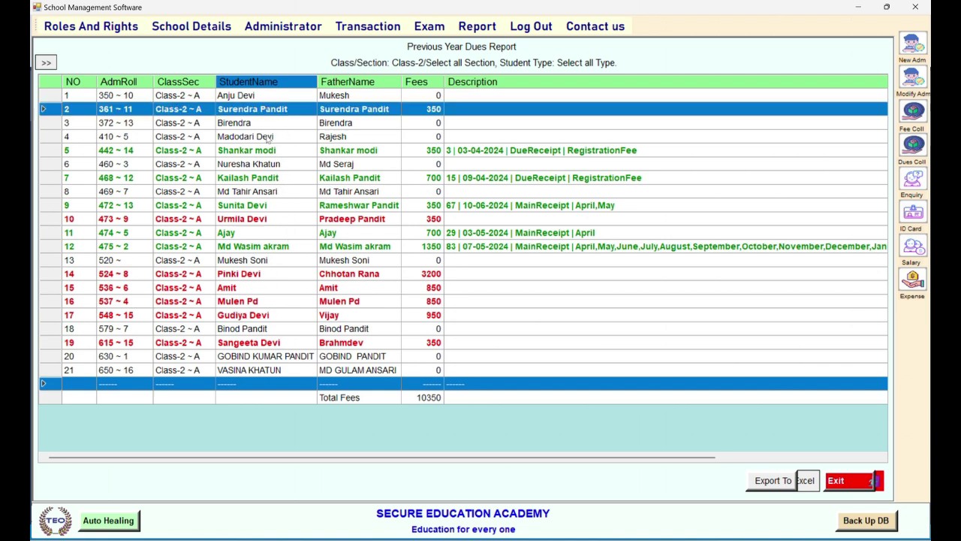
left_click(267, 152)
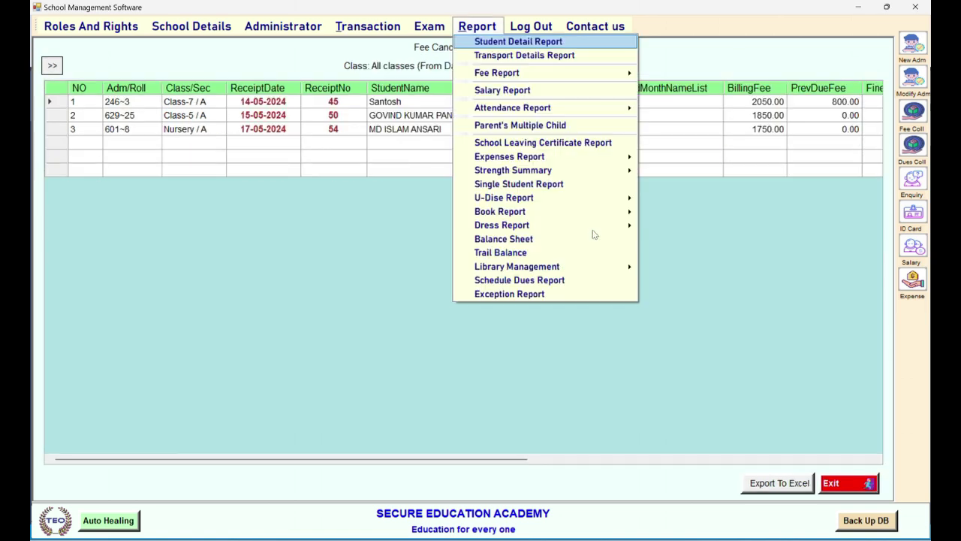
Open the Salary Report
key("Down")
key("Down")
key("Down")
key("Down")
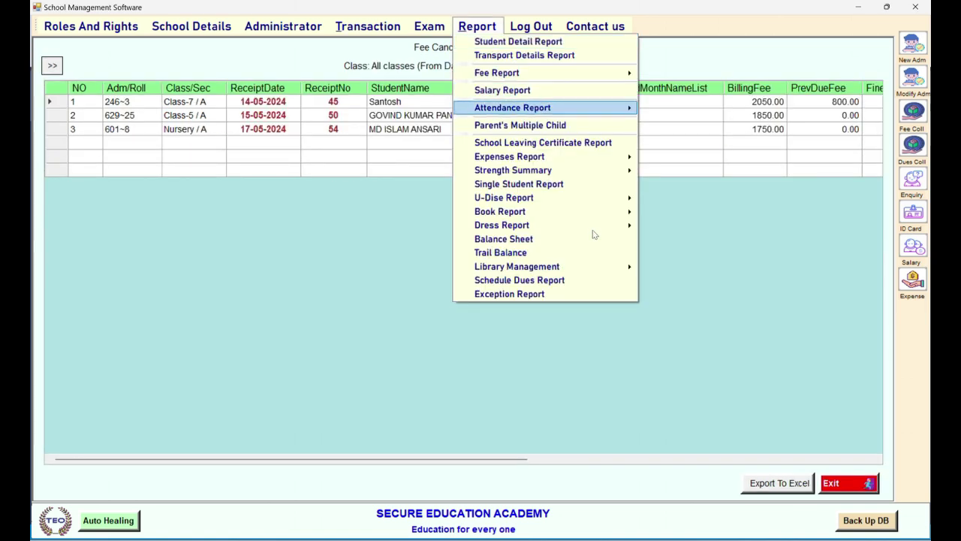
key("Up")
key("Return")
List the salary payments of all employees with the From Date set to 2024-03-03
left_click(134, 261)
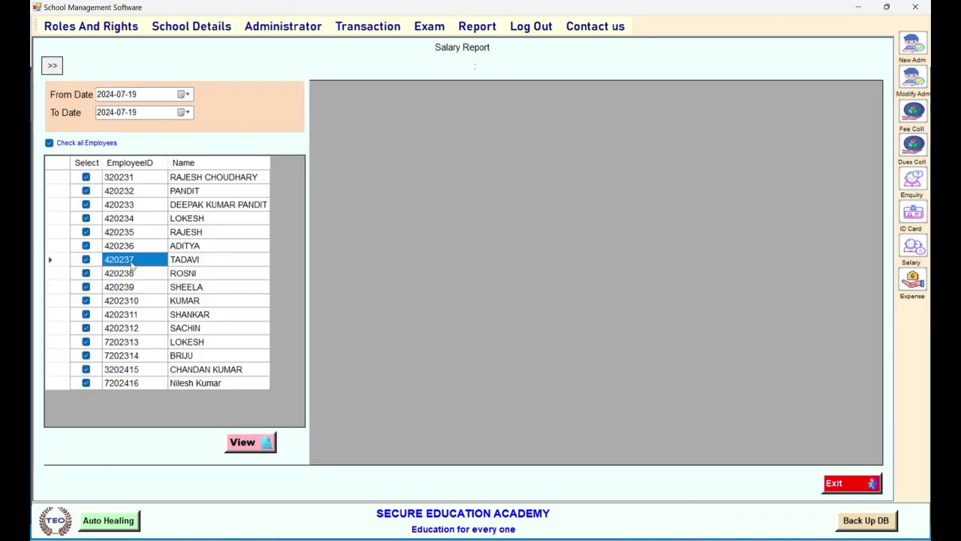
left_click(181, 95)
left_click(101, 112)
left_click(102, 112)
left_click(101, 112)
left_click(102, 112)
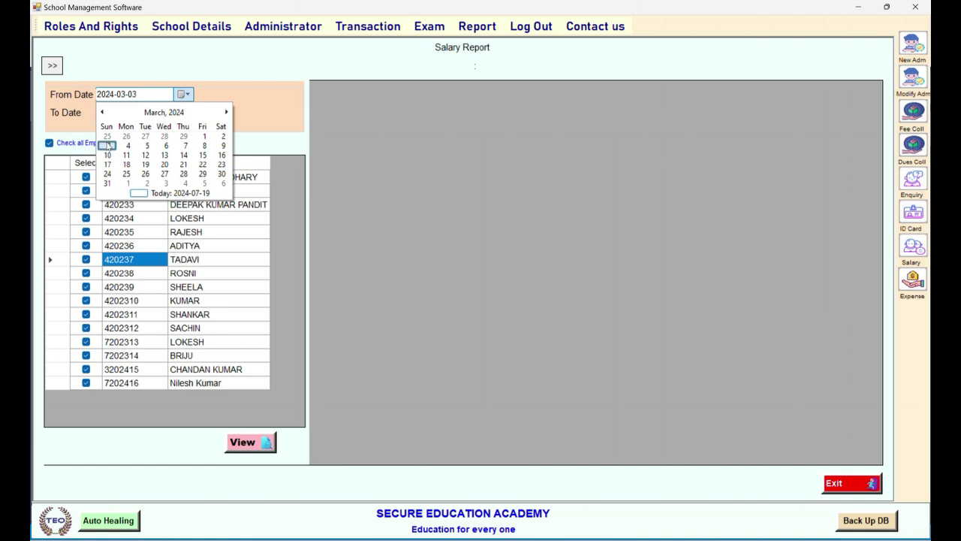
left_click(107, 145)
left_click(250, 441)
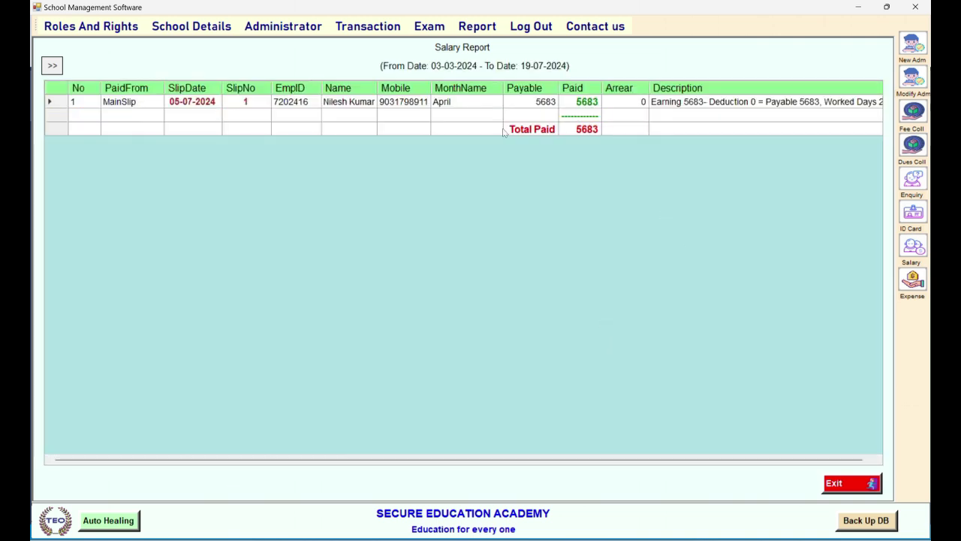
Limit the salary report to the first listed employee for the same dates and reload it
left_click(53, 65)
left_click(138, 206)
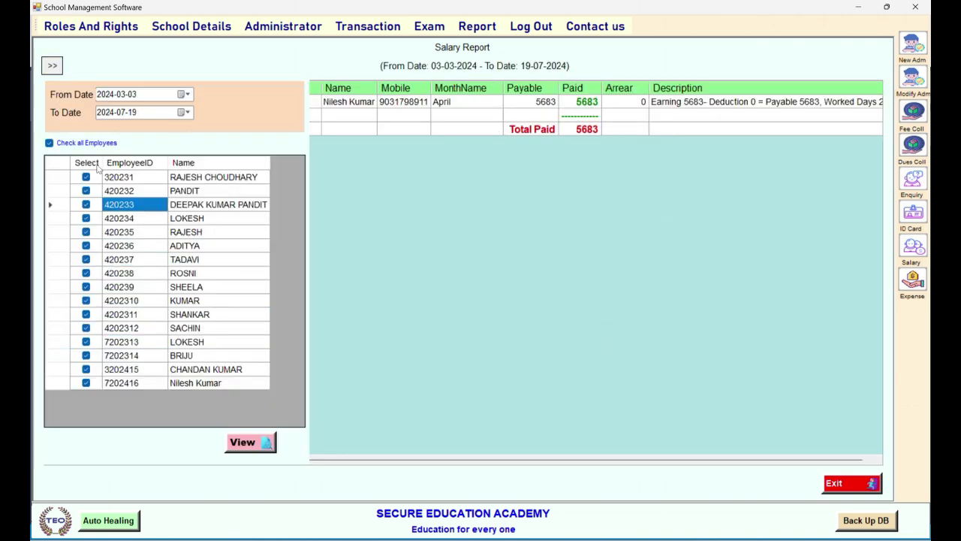
left_click(86, 177)
left_click(250, 441)
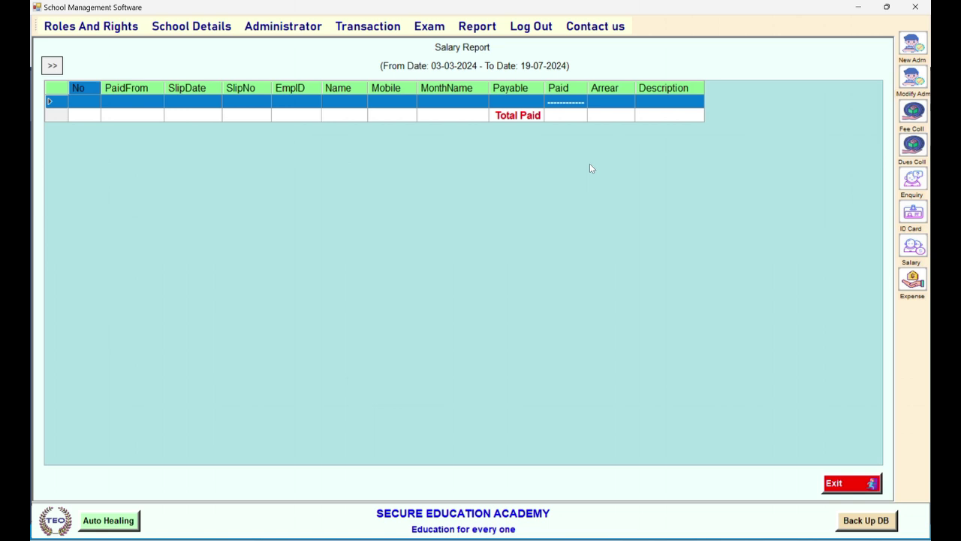
Open the Student Attendance Report
key("alt+r")
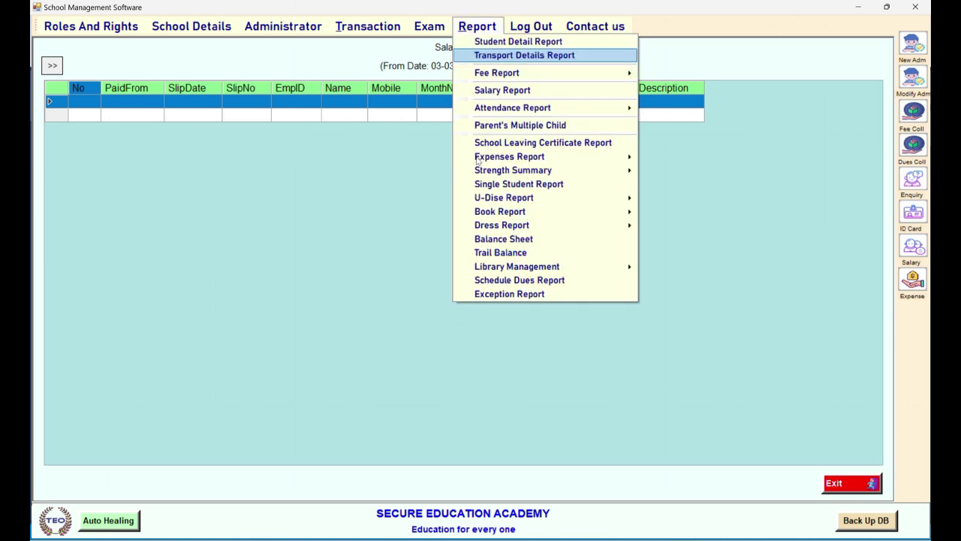
key("Down")
key("Down")
key("Down")
key("Right")
key("Return")
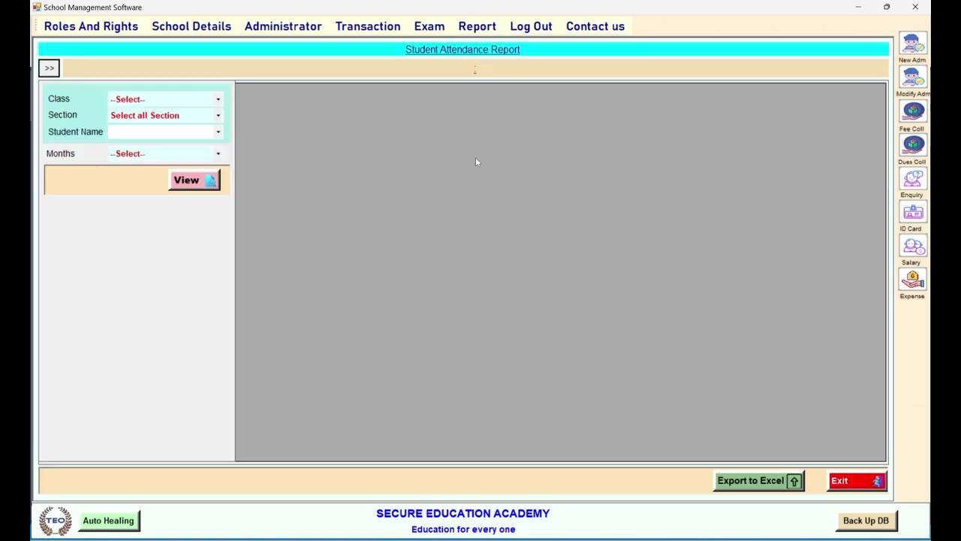
List the July attendance of all Class-2 students and examine the daily marks
left_click(161, 99)
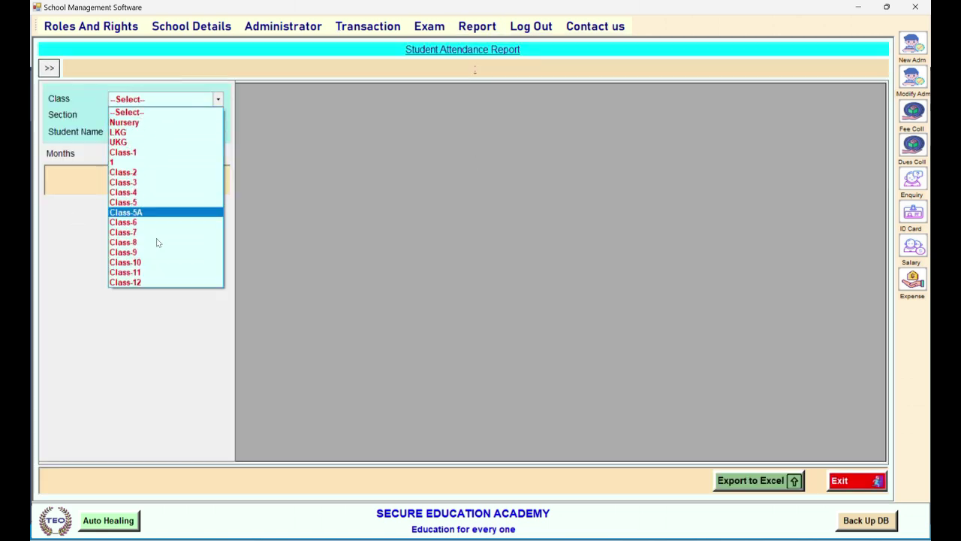
left_click(150, 172)
left_click(155, 153)
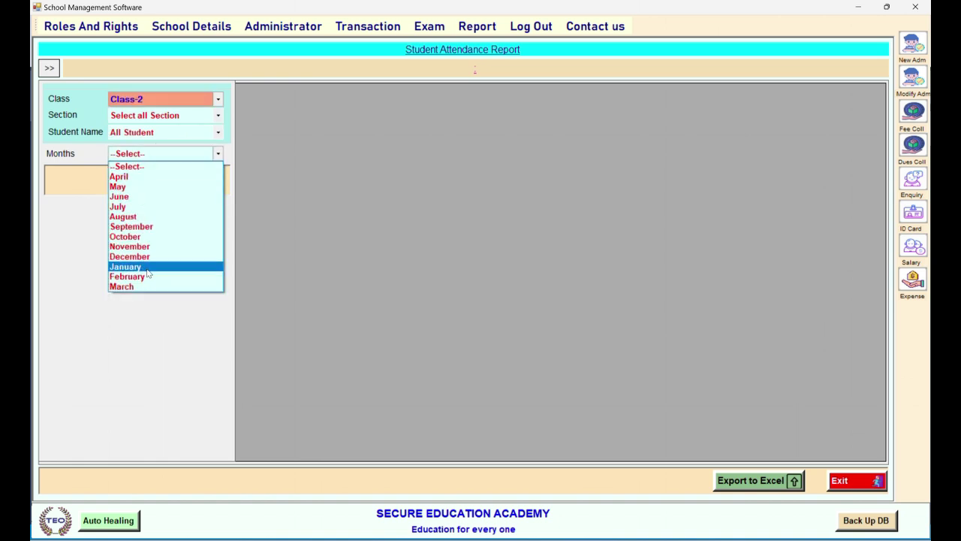
left_click(132, 206)
left_click(196, 180)
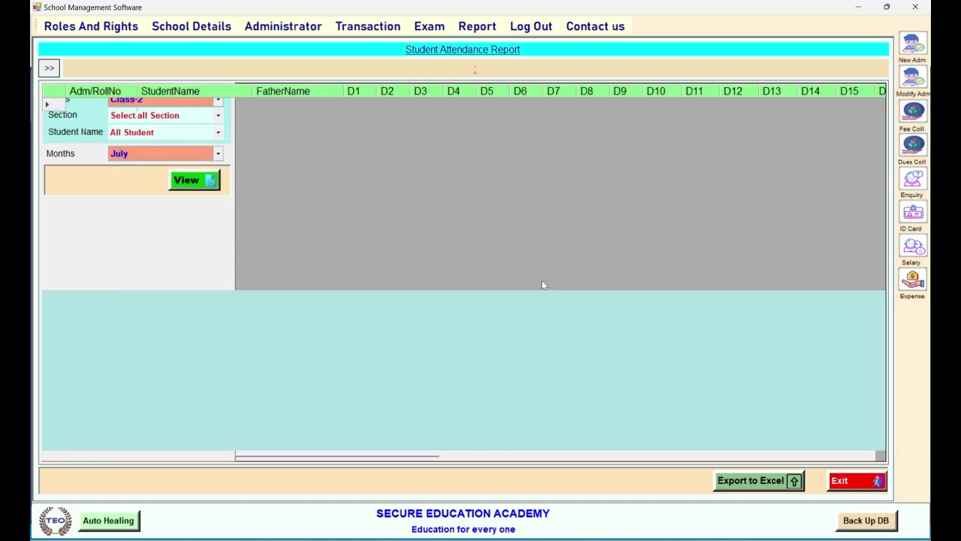
left_click(553, 241)
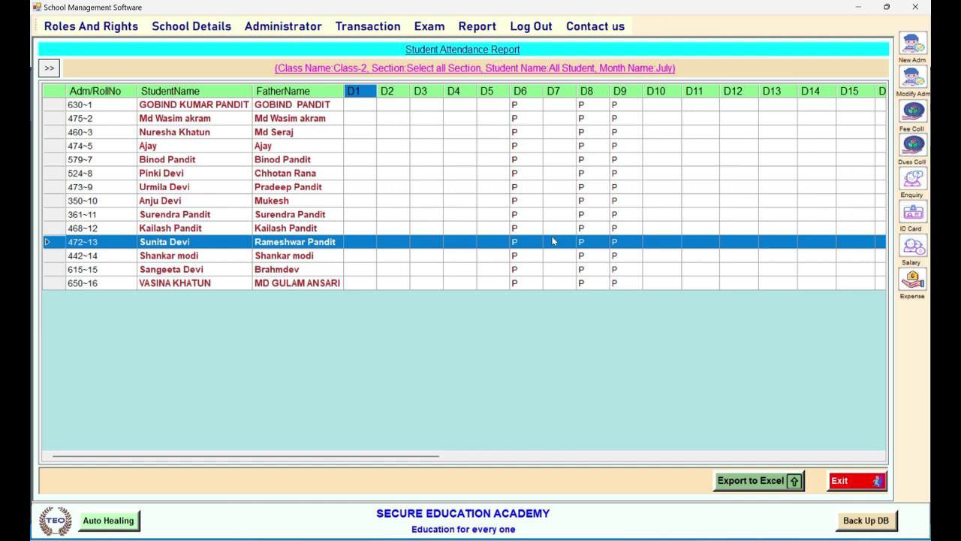
Open the Parent's Multiple Child report
key("alt+r")
key("Down")
key("Down")
key("Down")
key("Down")
key("Down")
key("Down")
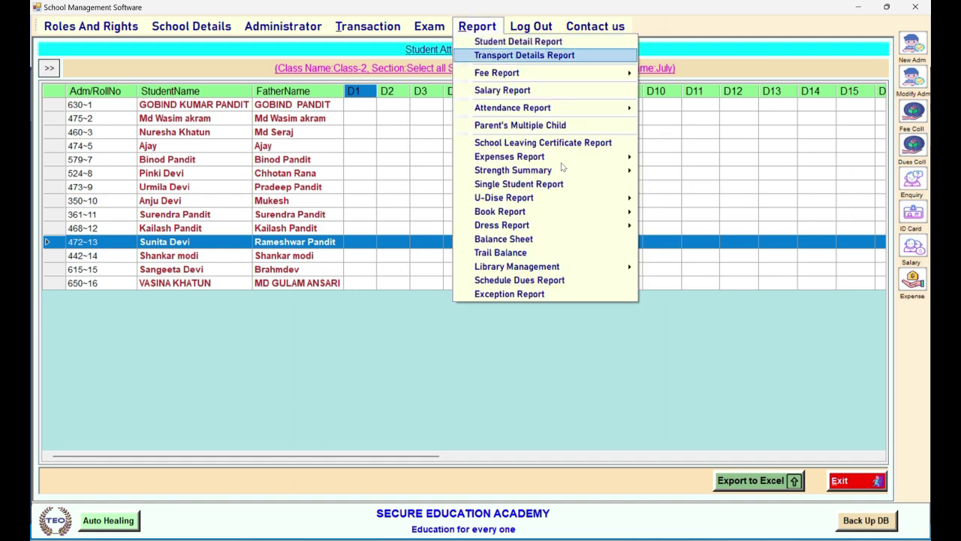
key("Return")
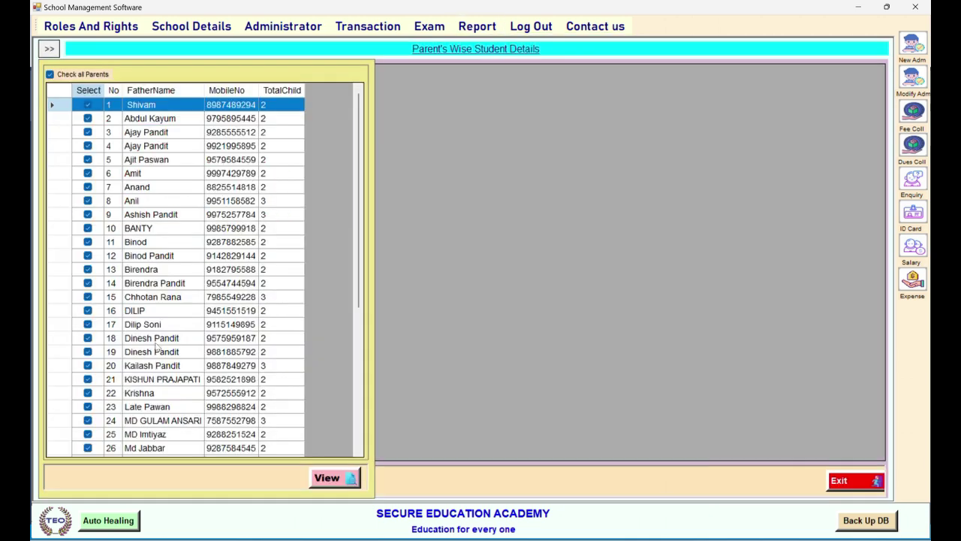
Look through the checked parents, list the children of all of them, and examine the monthly amounts from April to March
scroll(180, 375, "down", 6)
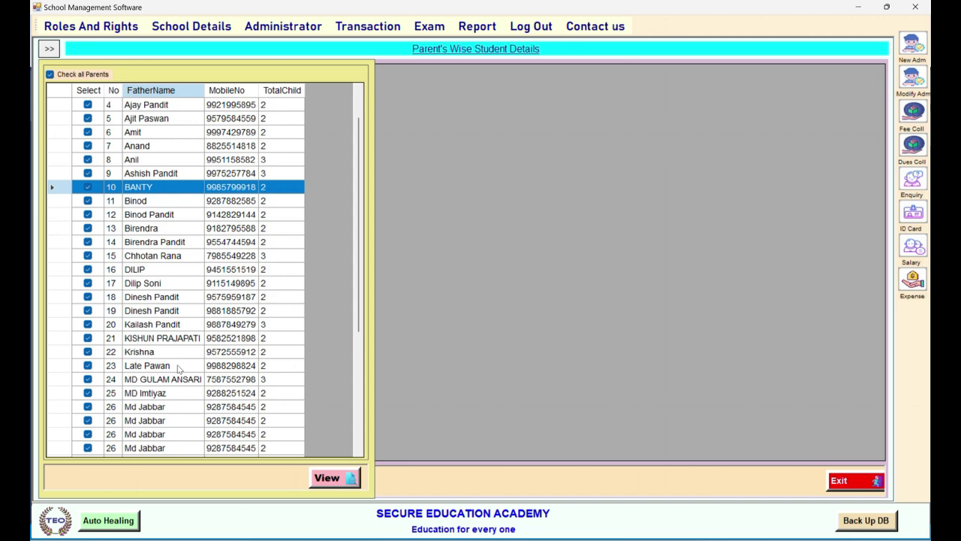
scroll(178, 367, "up", 6)
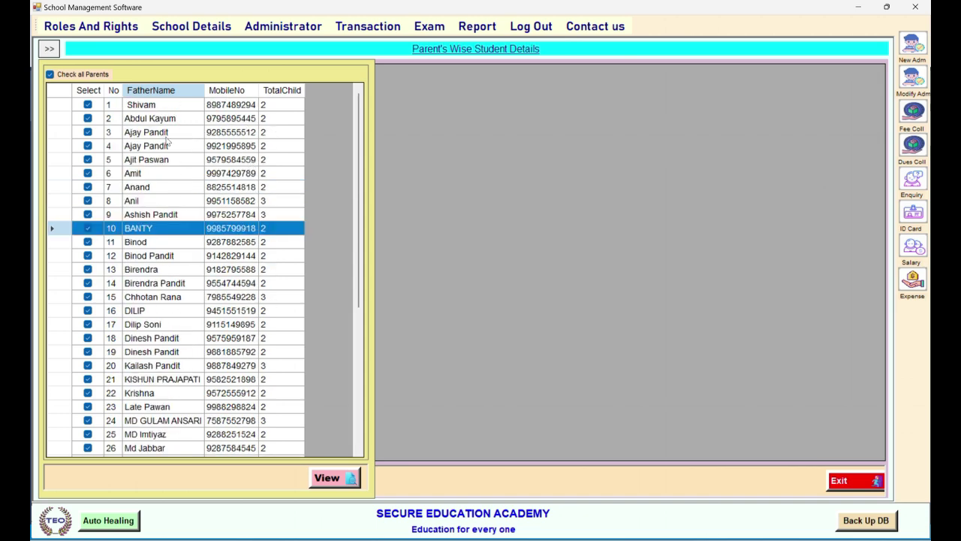
scroll(163, 309, "down", 6)
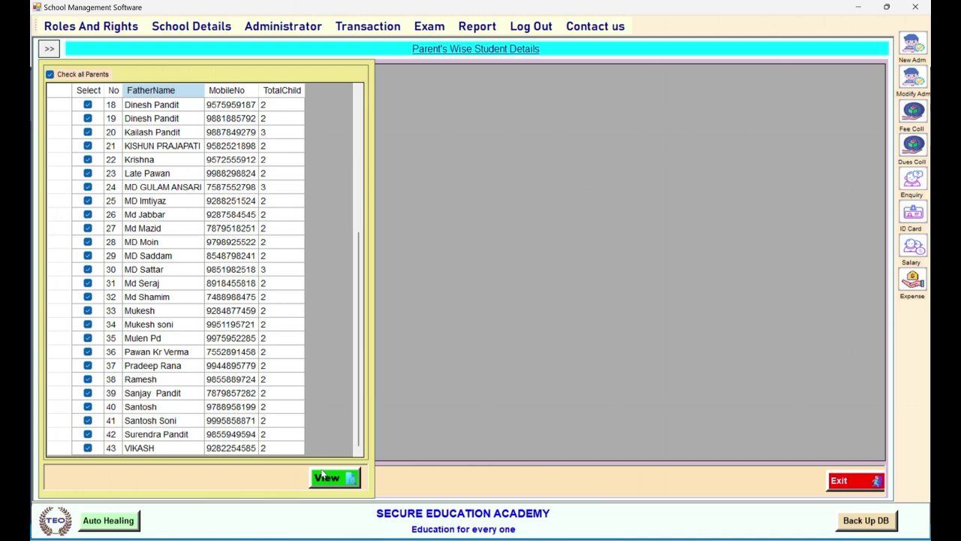
left_click(344, 487)
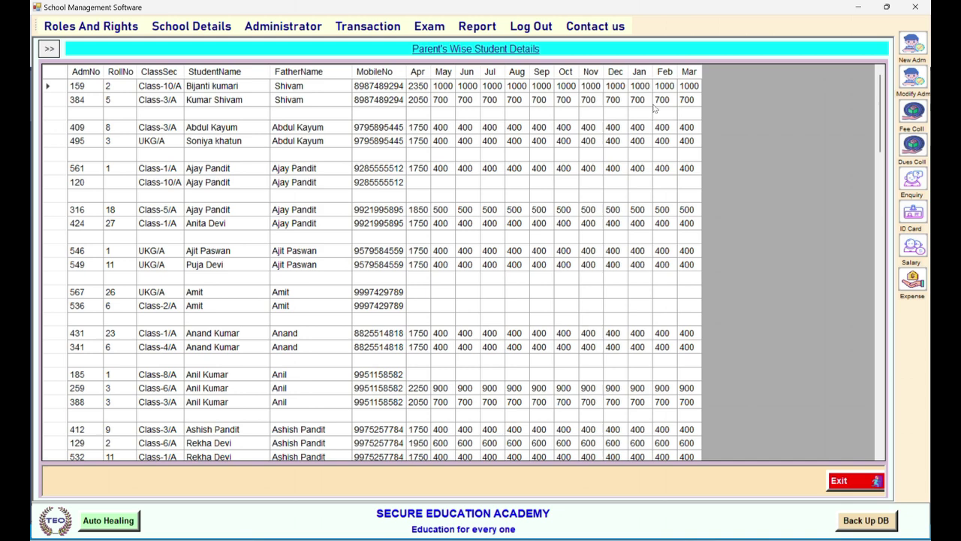
scroll(406, 300, "down", 10)
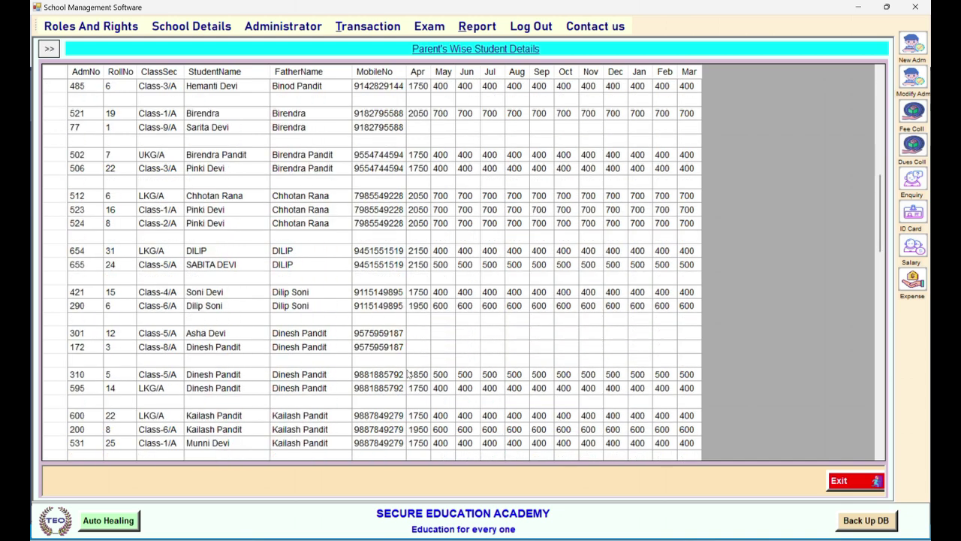
Open the School Leaving Certificate Report
key("alt+r")
key("Down")
key("Down")
key("Down")
key("Down")
key("Down")
key("Down")
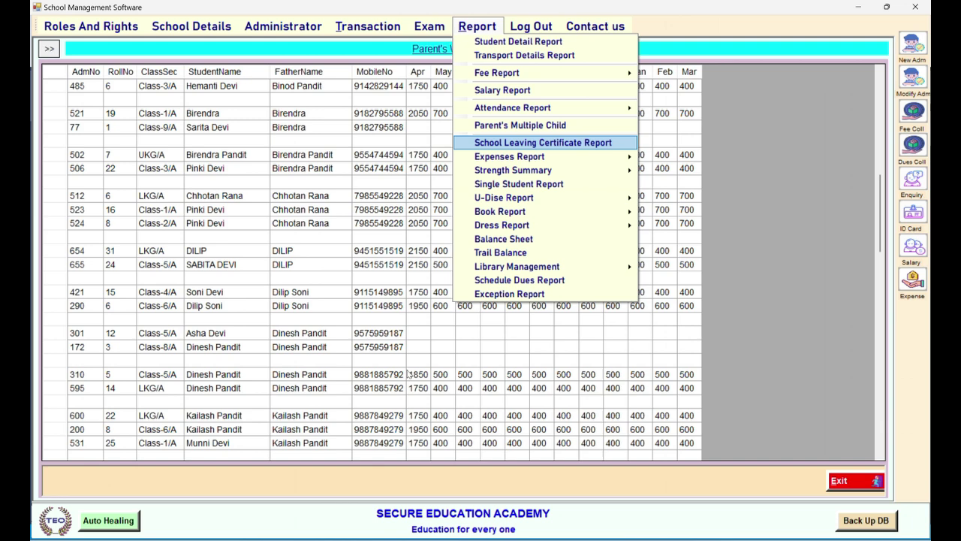
key("Return")
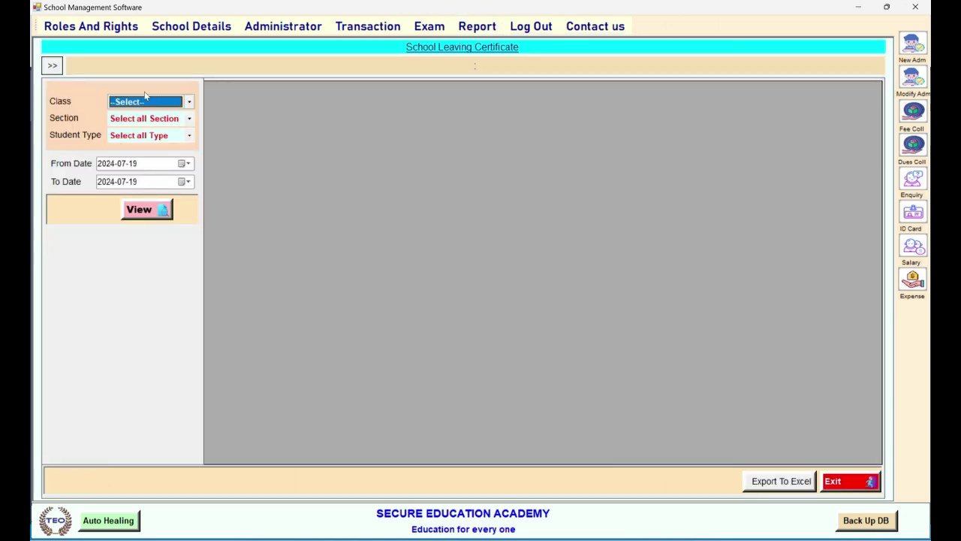
List the school leaving certificates of all classes with the From Date set to 2024-03-31
left_click(177, 104)
left_click(129, 122)
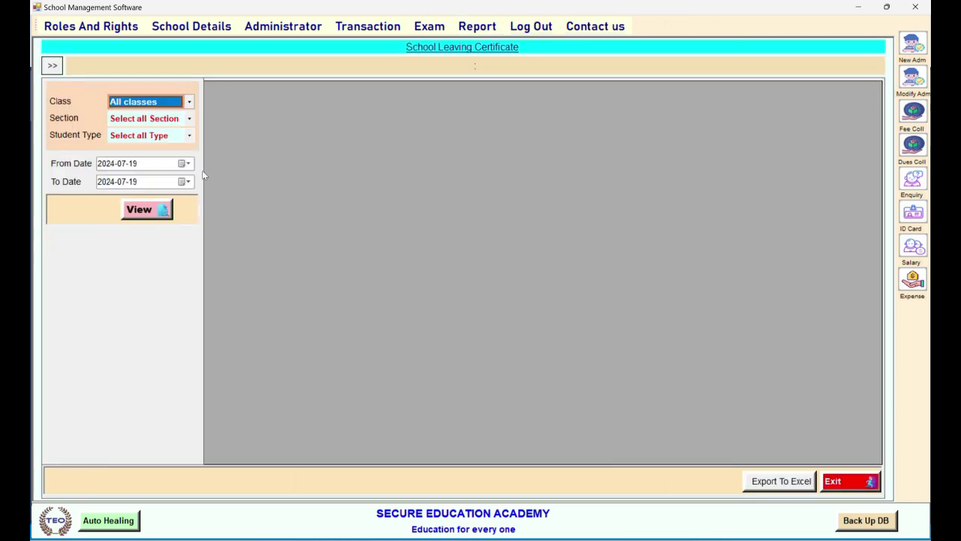
left_click(183, 163)
left_click(103, 182)
left_click(103, 182)
left_click(102, 182)
left_click(108, 205)
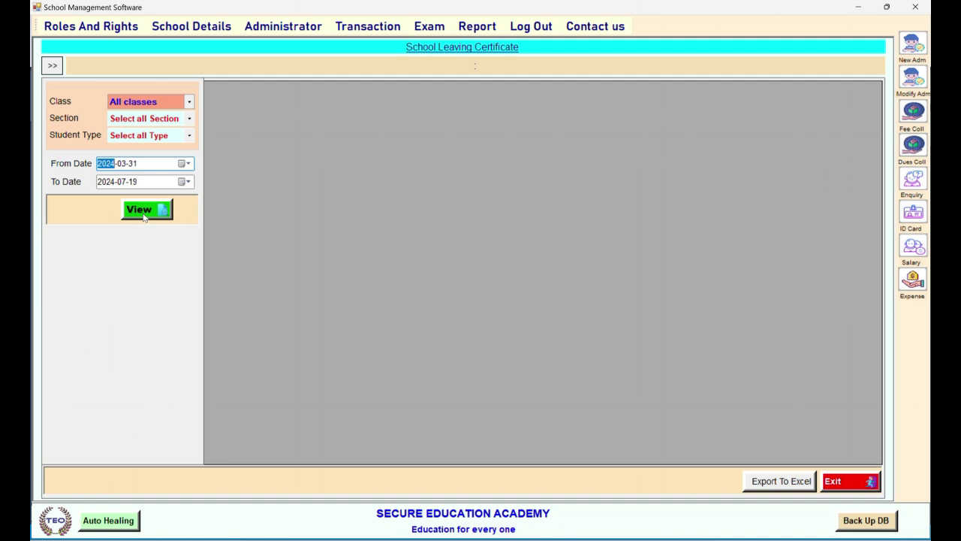
left_click(143, 212)
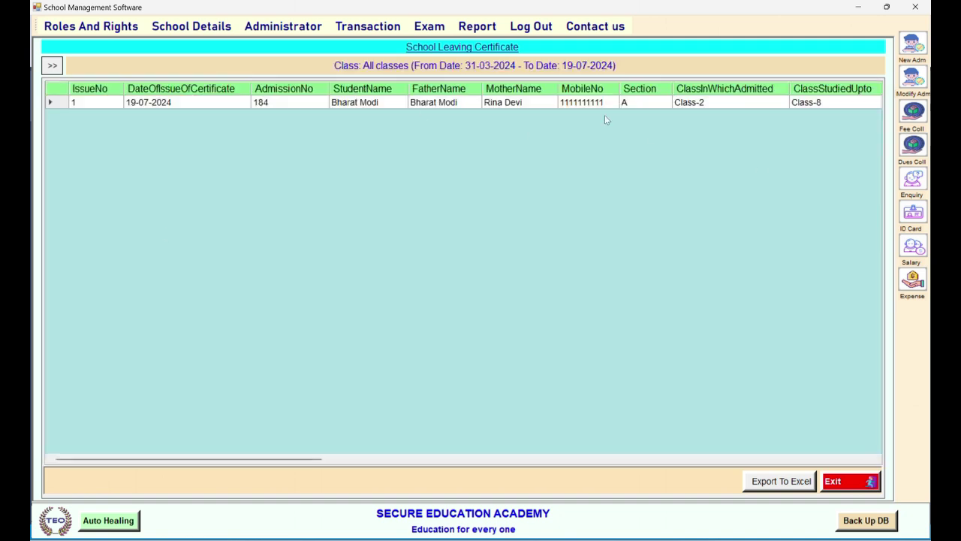
Open the Expense Report
key("alt+r")
key("Down")
key("Down")
key("Down")
key("Down")
key("Down")
key("Down")
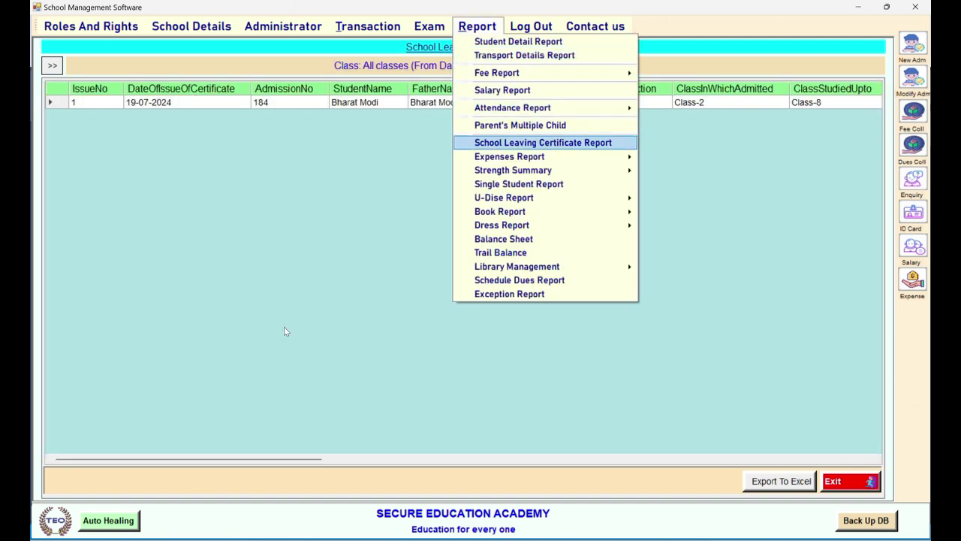
key("Down")
key("Right")
key("Return")
List the expenses of all groups and items with the From Date set to 2024-02-25
left_click(233, 163)
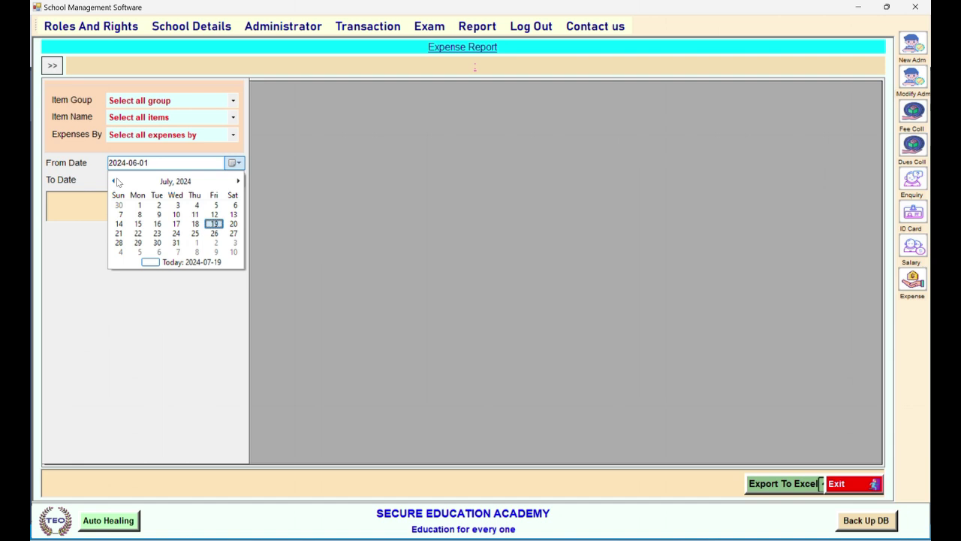
left_click(113, 181)
left_click(113, 181)
left_click(113, 181)
left_click(113, 180)
left_click(118, 215)
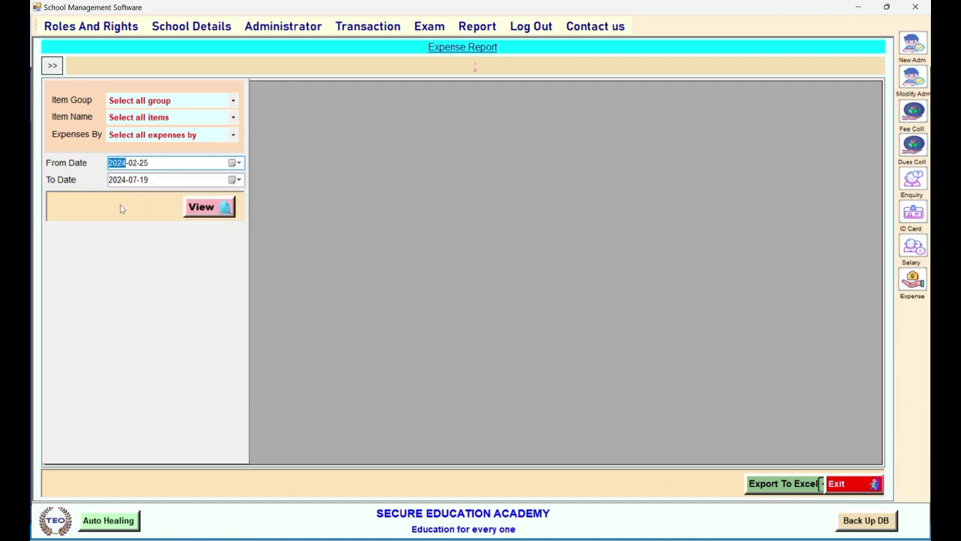
left_click(203, 208)
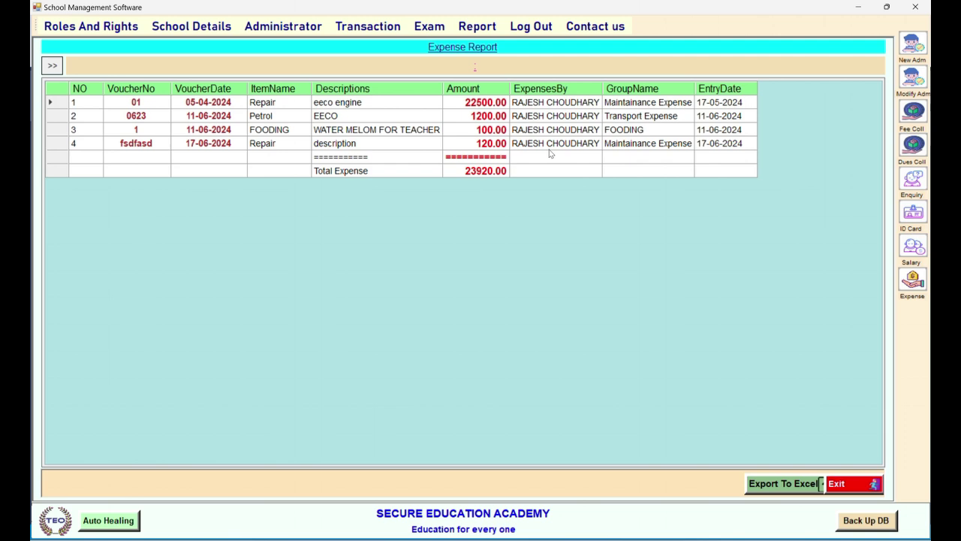
key("alt+r")
key("Down")
key("Down")
key("Down")
key("Down")
key("Down")
key("Down")
key("Down")
key("Right")
key("Down")
key("Return")
Open the class-wise student strength summary, examine the male and female counts per class, and close it
key("alt+r")
key("Down")
key("Down")
key("Down")
key("Down")
key("Down")
key("Down")
key("Down")
key("Down")
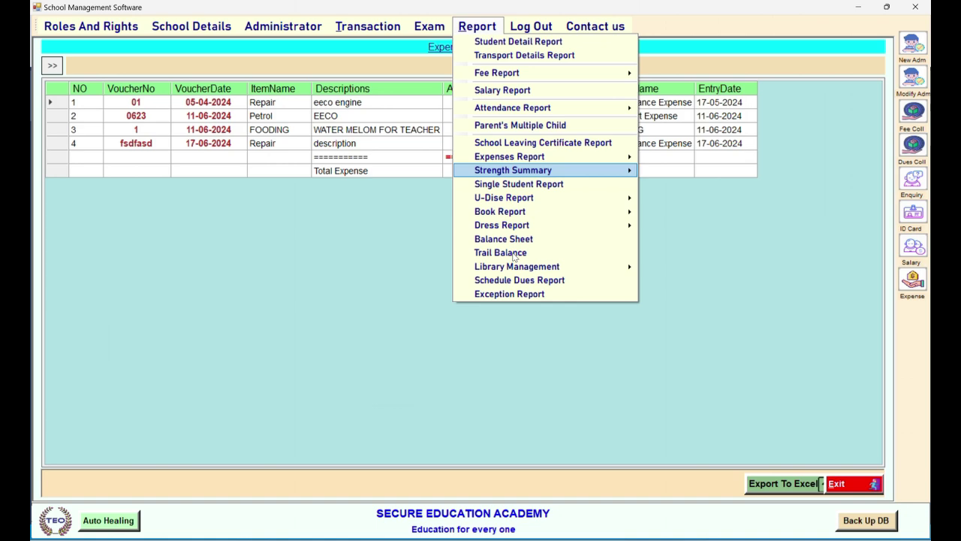
key("Right")
key("Return")
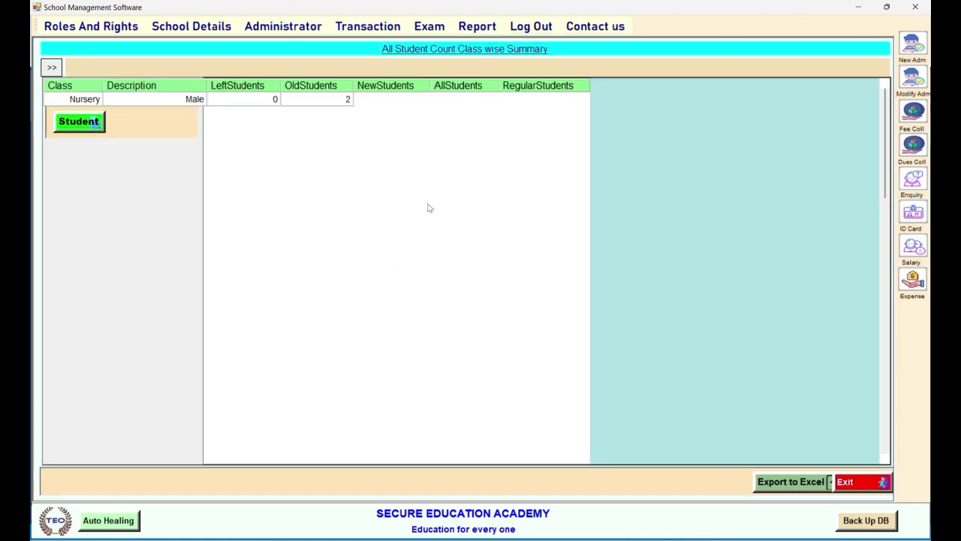
scroll(388, 223, "down", 6)
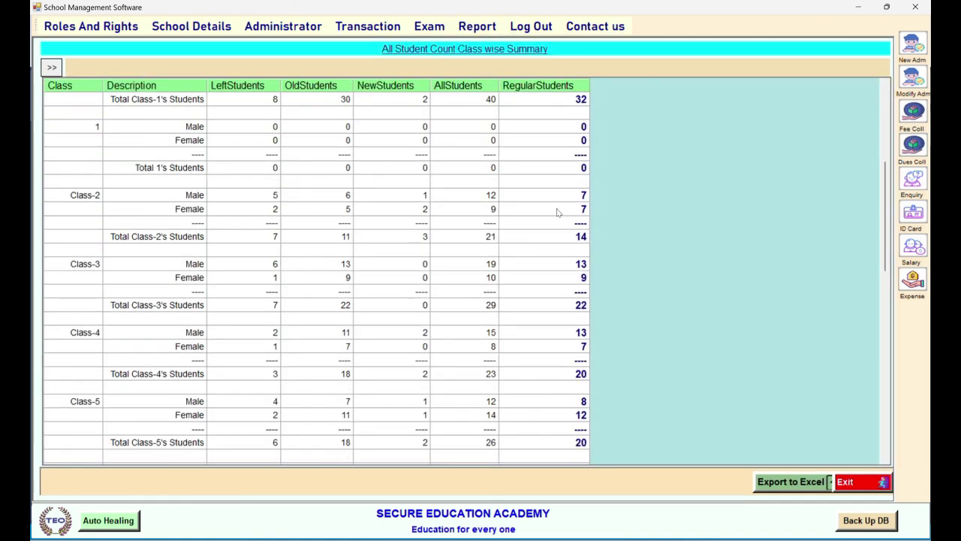
key("Escape")
key("Return")
Open the Single Student Report
key("alt+r")
key("Down")
key("Down")
key("Down")
key("Down")
key("Down")
key("Down")
key("Down")
key("Down")
key("Down")
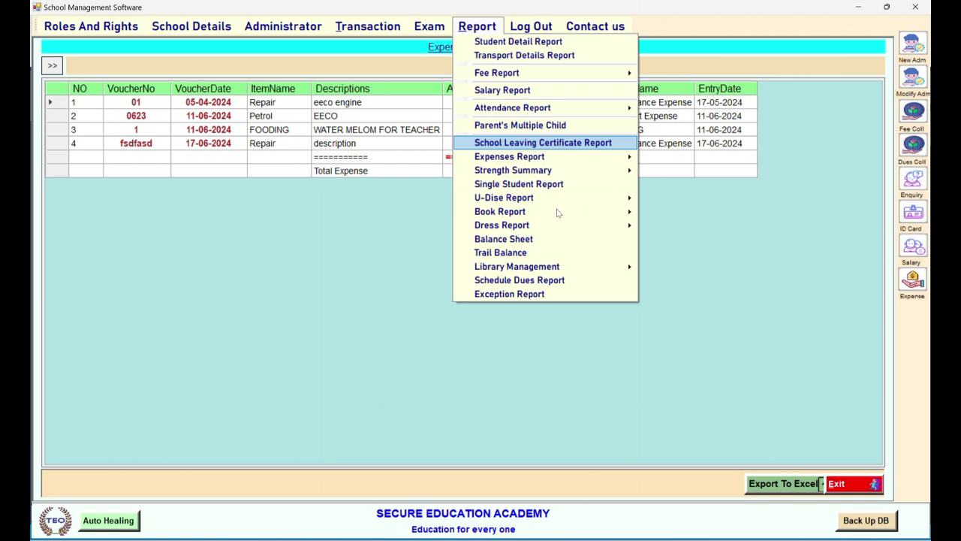
key("Return")
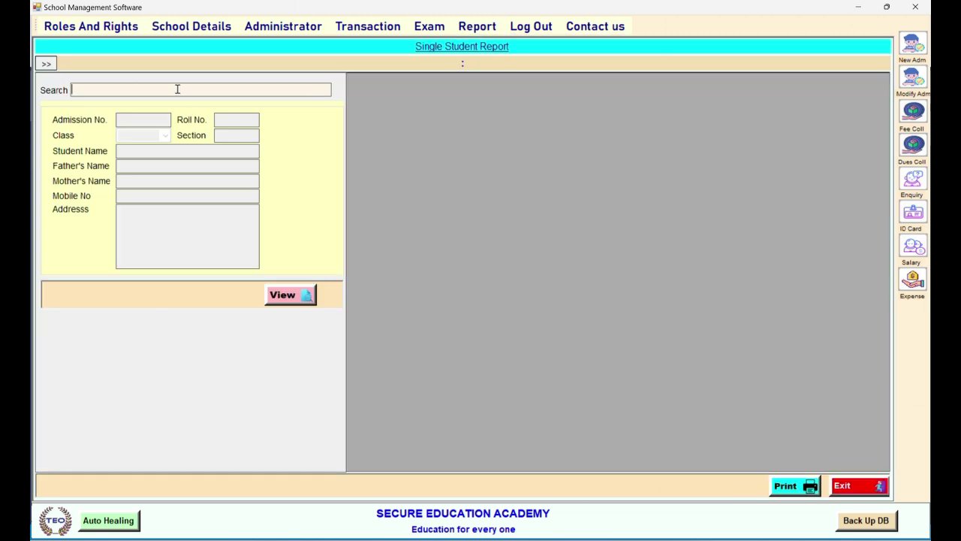
Find a Class-2 student by admission number, dismiss the missing picture notice, and view the student's report
type("442")
left_click(255, 108)
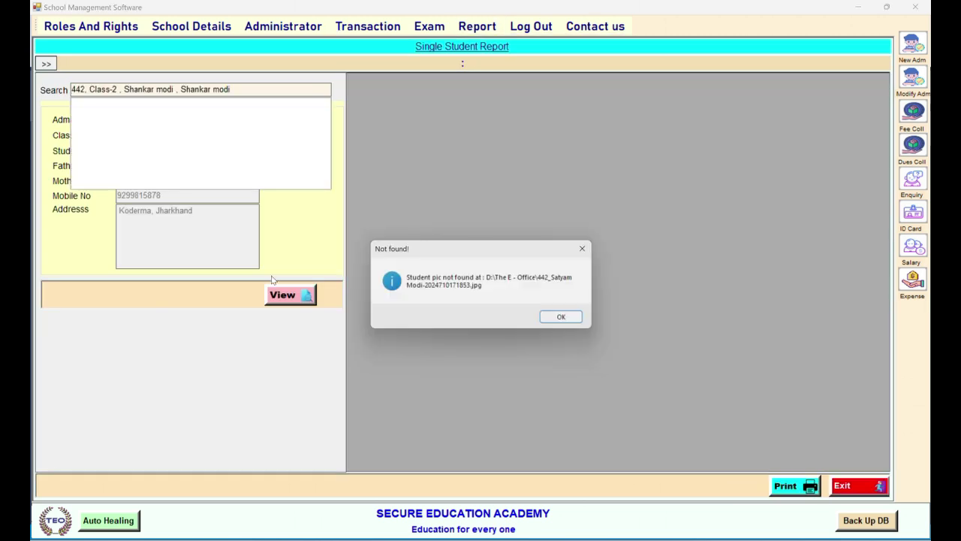
left_click(572, 320)
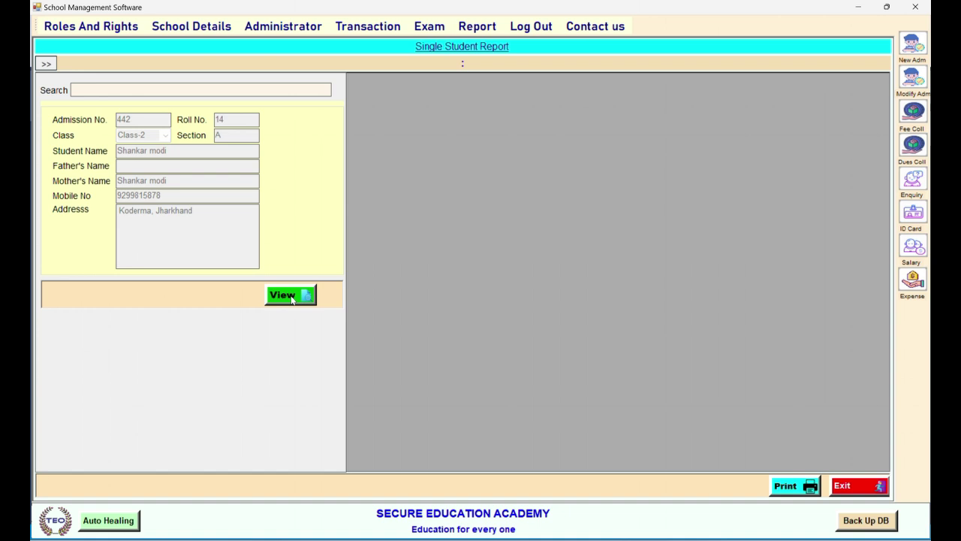
left_click(292, 296)
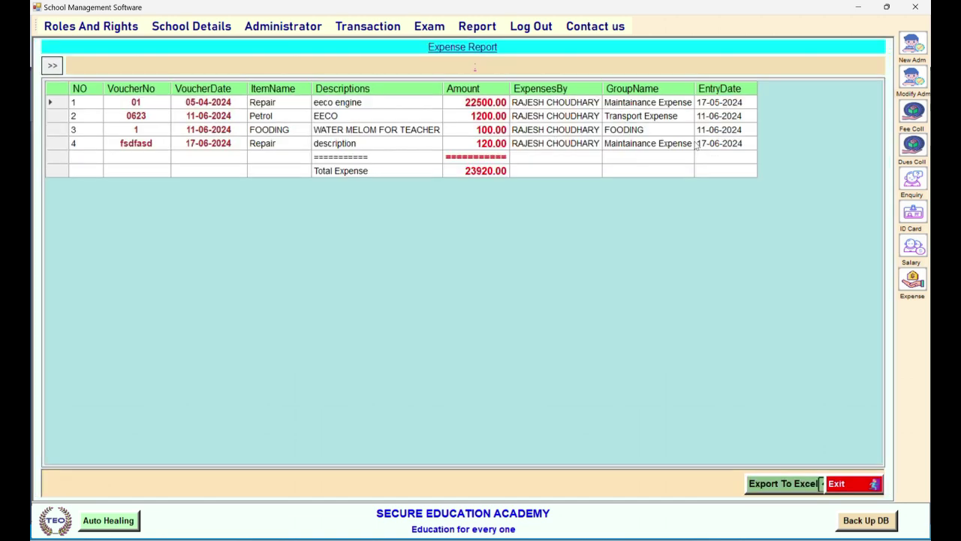
Check the available U-Dise reports and open the Book Collection Report
key("alt+r")
key("Down")
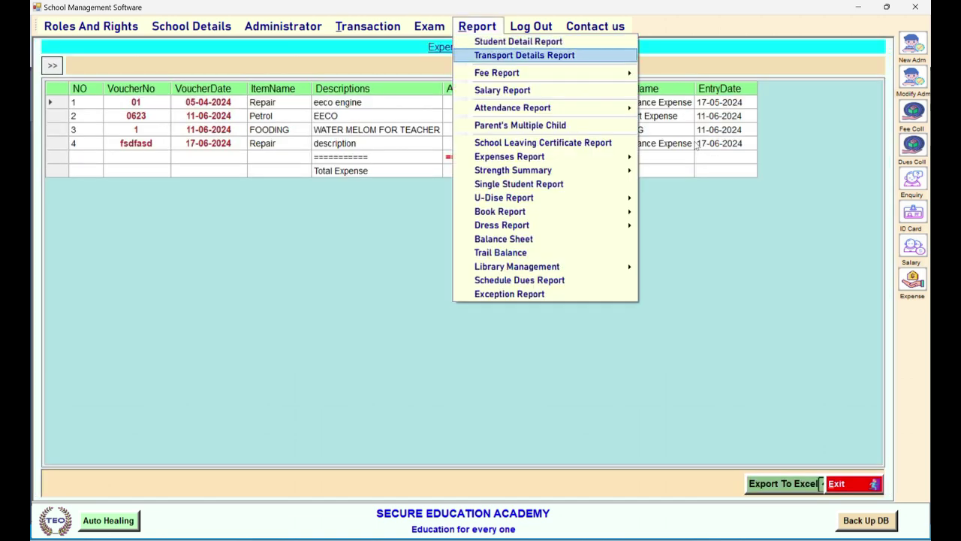
key("u")
key("Right")
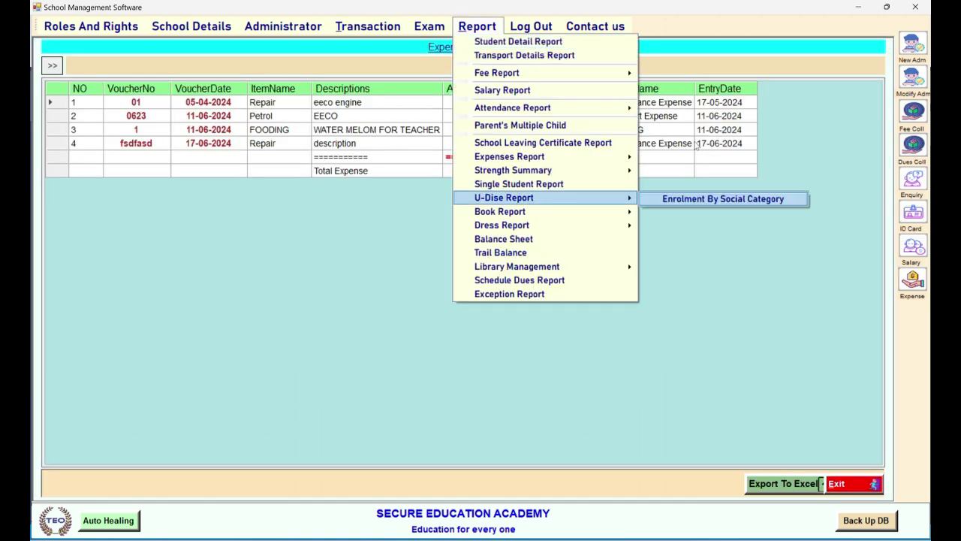
key("Left")
key("Down")
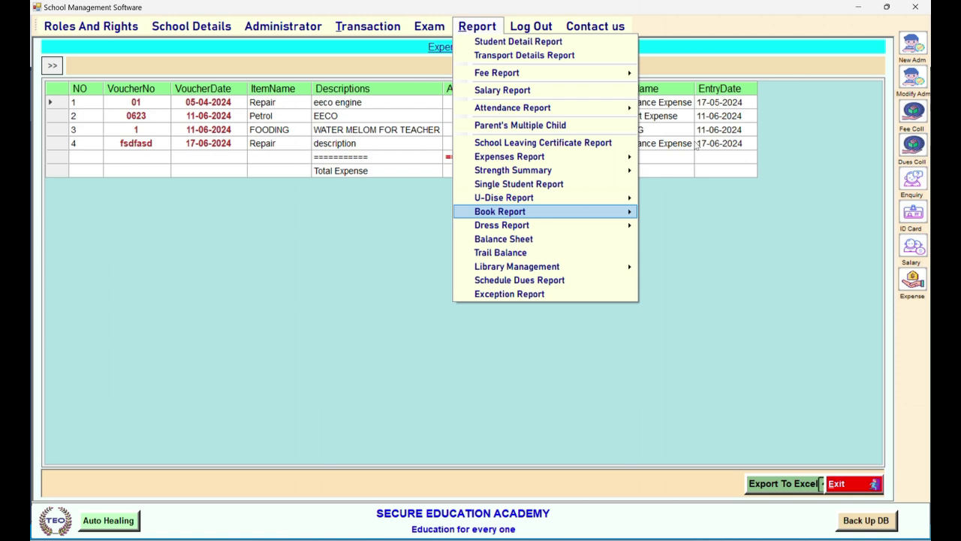
key("Right")
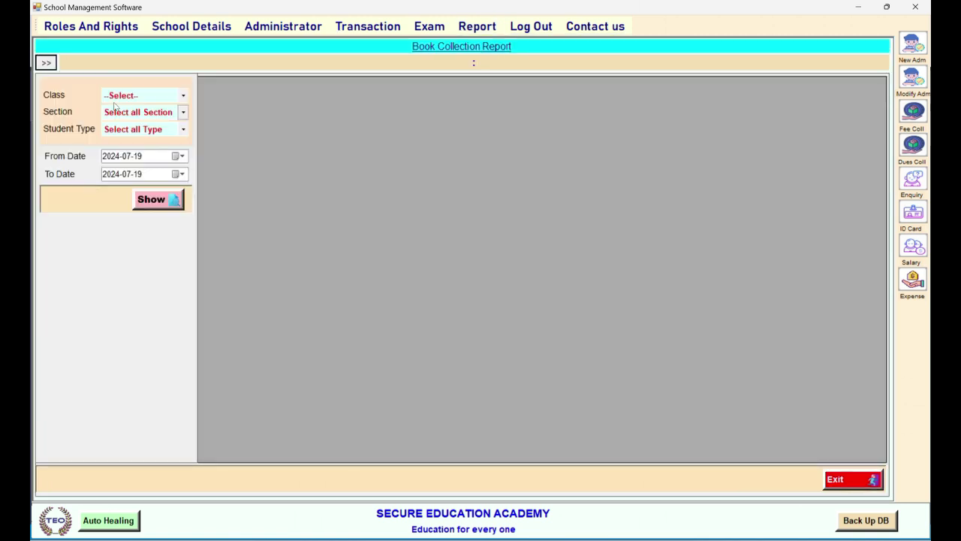
List the book collections of all classes with the From Date set to 2024-01-28
left_click(126, 97)
left_click(135, 118)
left_click(178, 155)
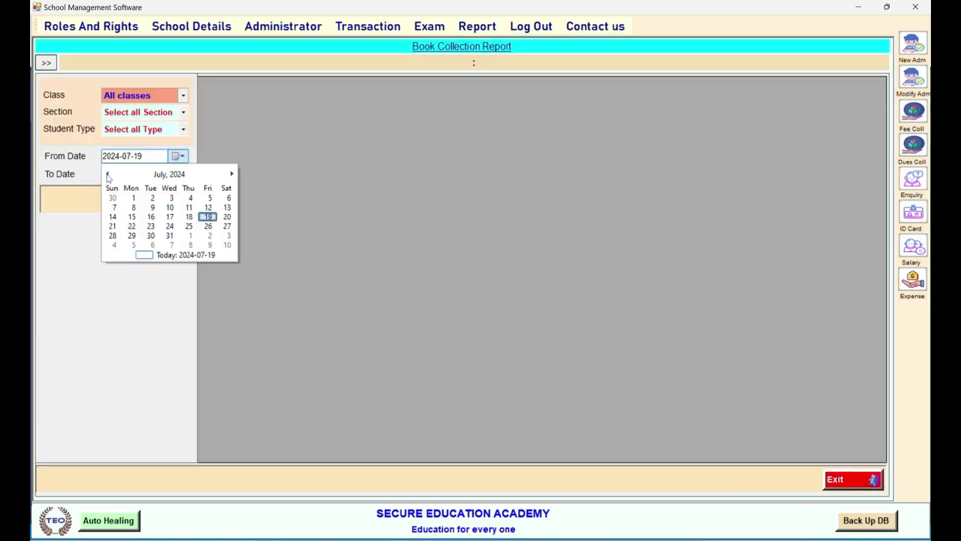
scroll(132, 201, "up", 5)
left_click(112, 196)
left_click(146, 206)
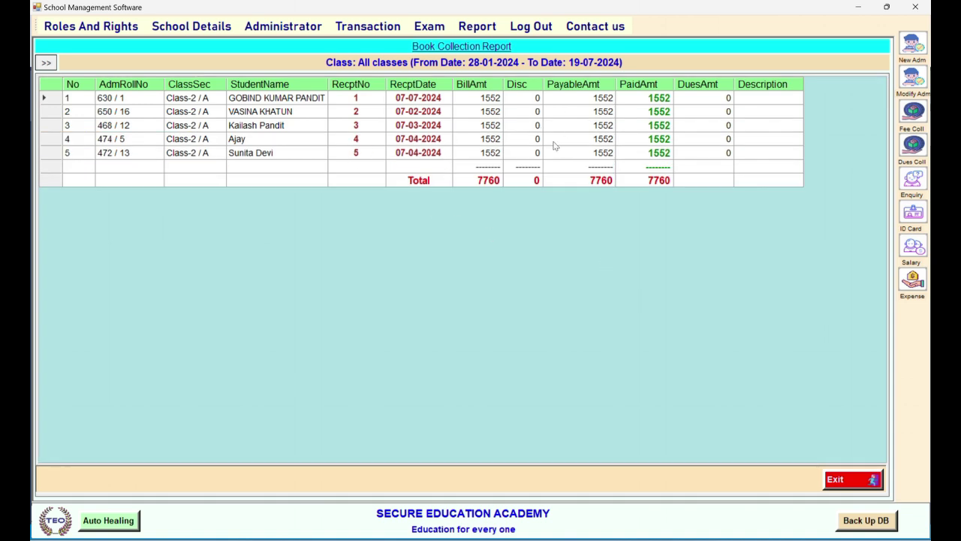
Open the Schedule Dues Report and load its list of scheduled dues
key("alt+r")
key("Down")
key("Down")
key("Down")
key("Down")
key("Down")
key("Down")
key("Down")
key("Down")
key("Down")
key("Down")
key("Down")
key("Down")
key("Down")
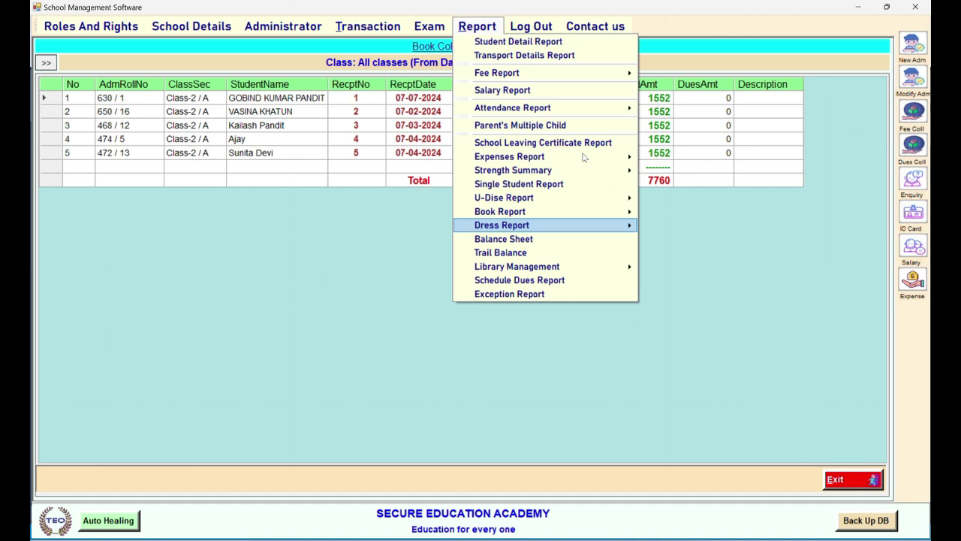
key("Right")
key("Down")
key("Down")
key("Down")
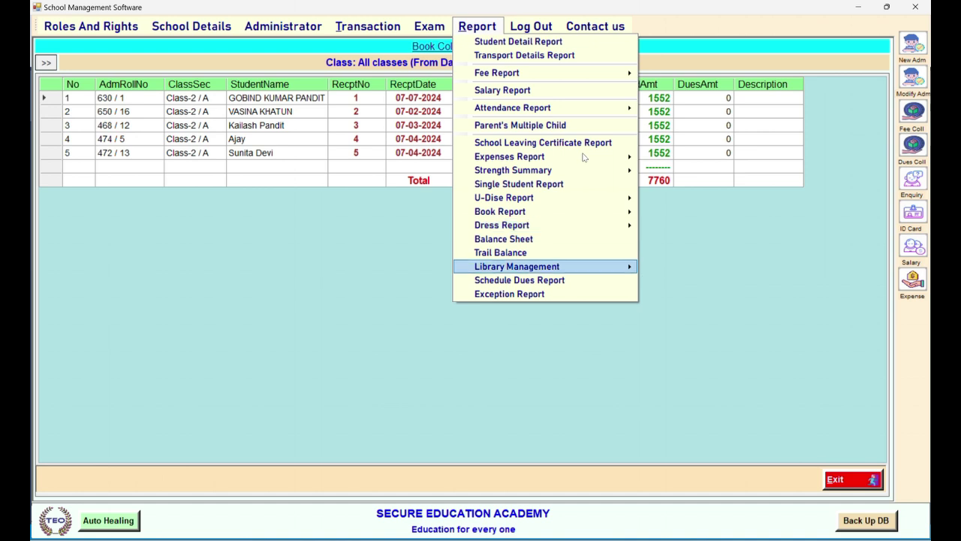
key("Down")
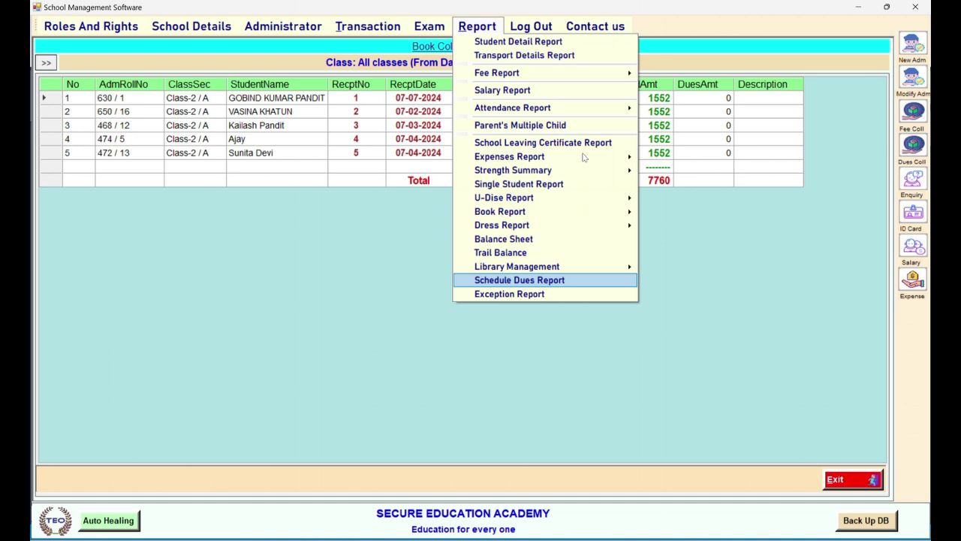
key("Return")
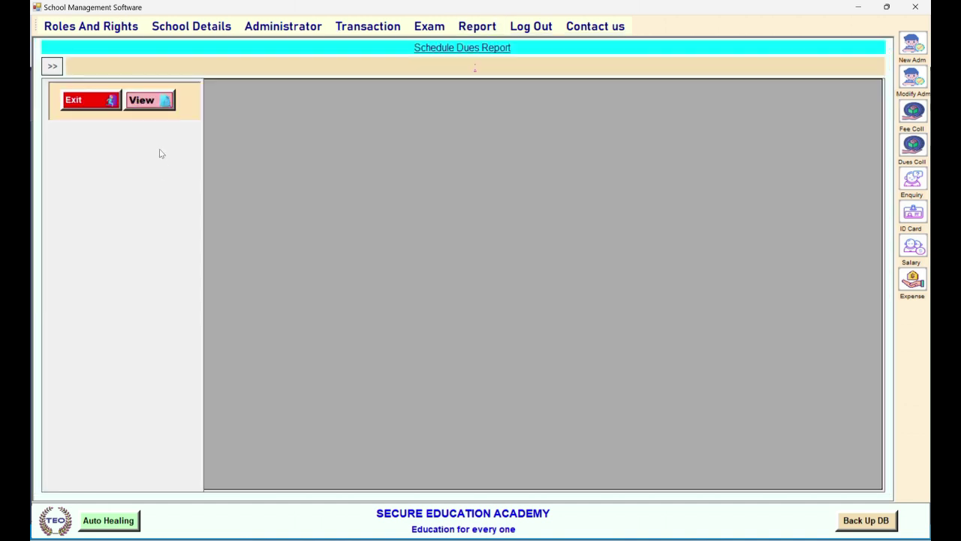
left_click(158, 100)
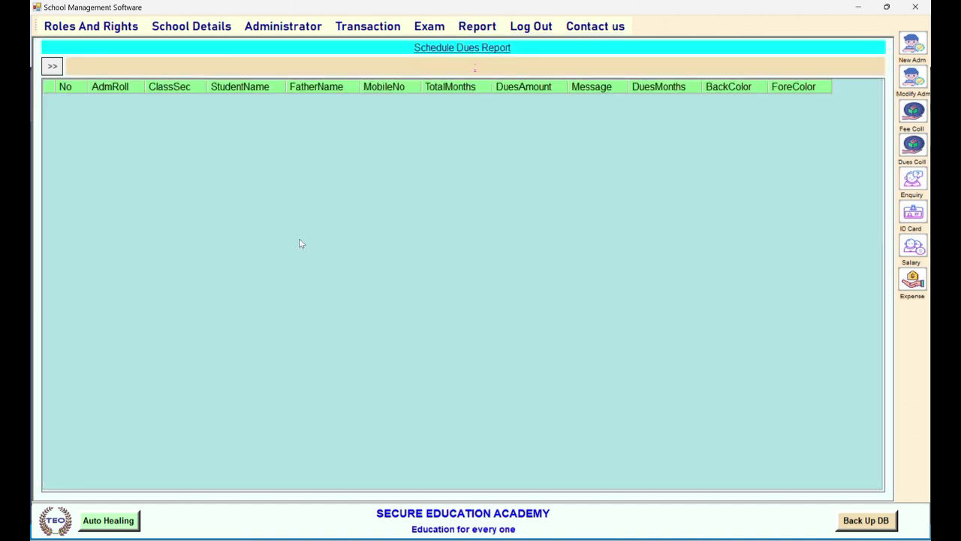
Open the administrator's Schedule Dues form to view the dues fee schedule settings
left_click(258, 31)
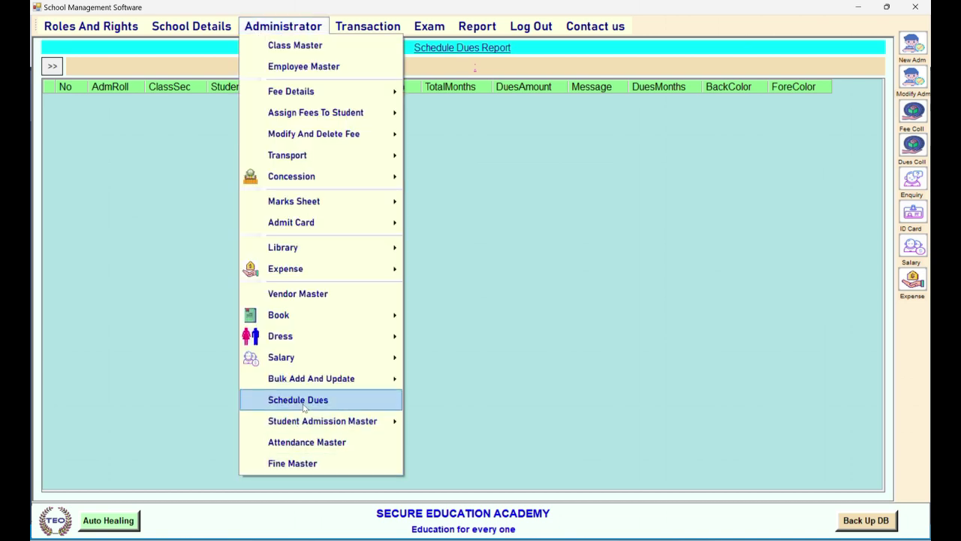
left_click(541, 129)
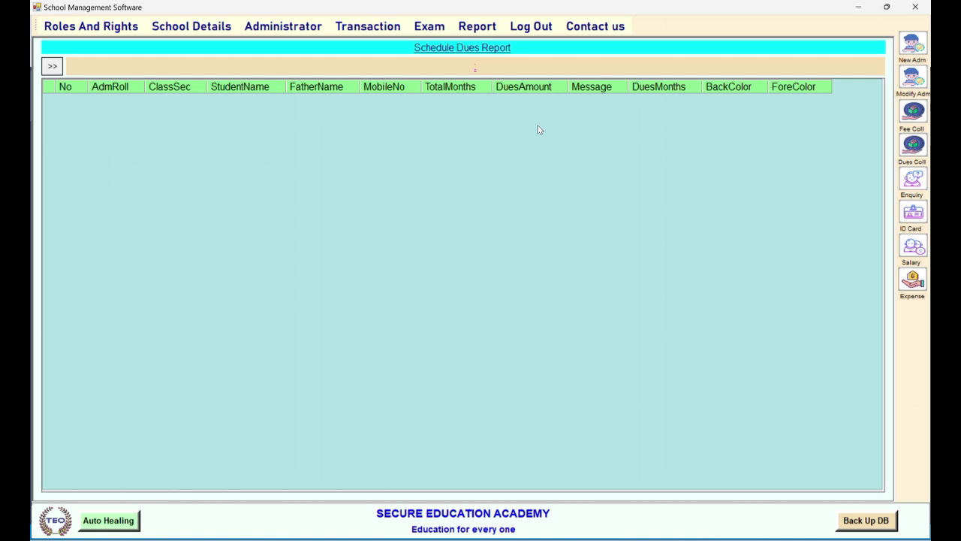
left_click(303, 30)
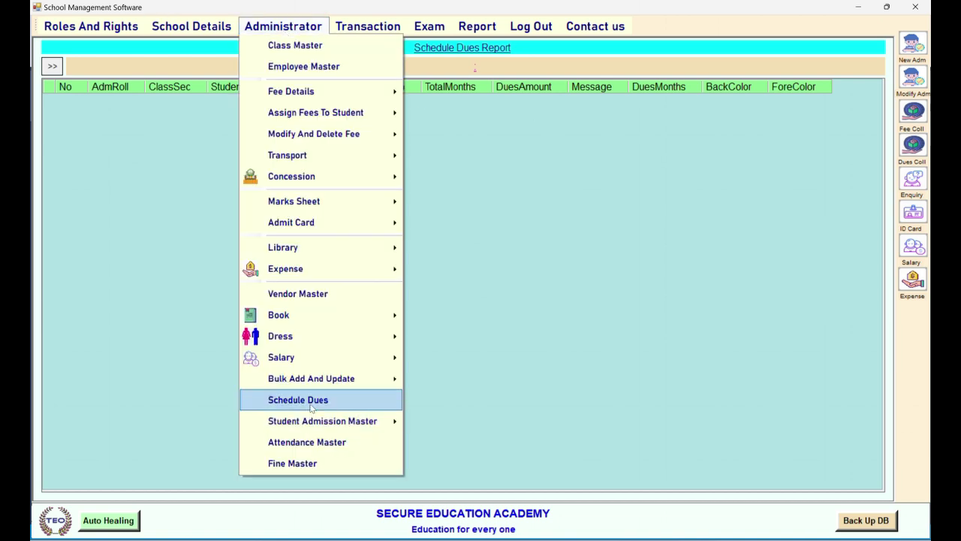
left_click(311, 408)
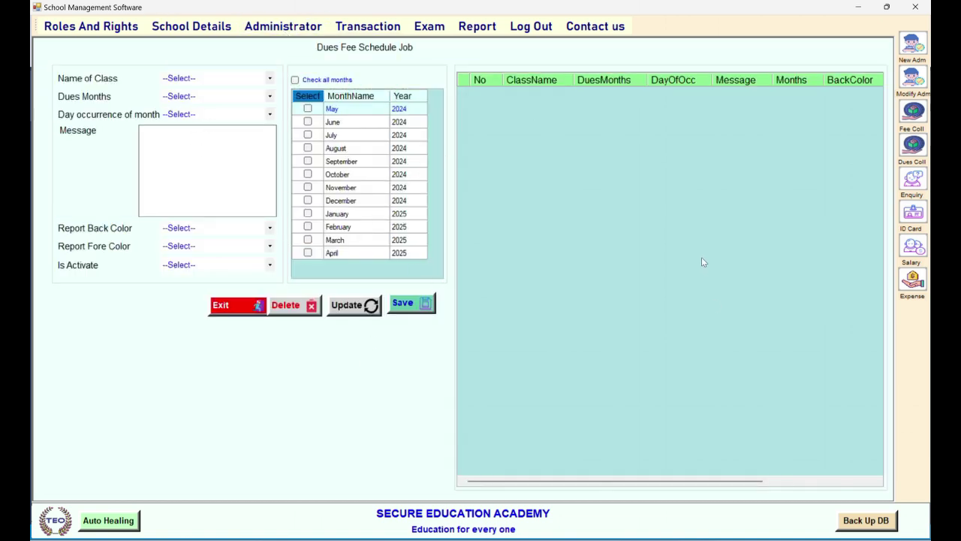
Go from the dues scheduling form back to the Schedule Dues Report
key("alt+r")
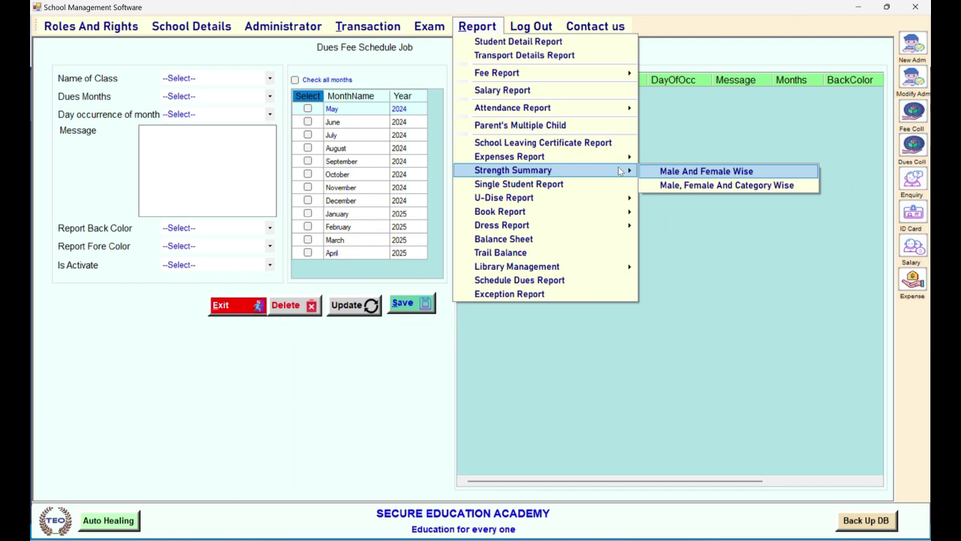
key("Down")
key("Down")
key("Down")
key("Down")
key("Down")
key("Down")
key("Down")
key("Down")
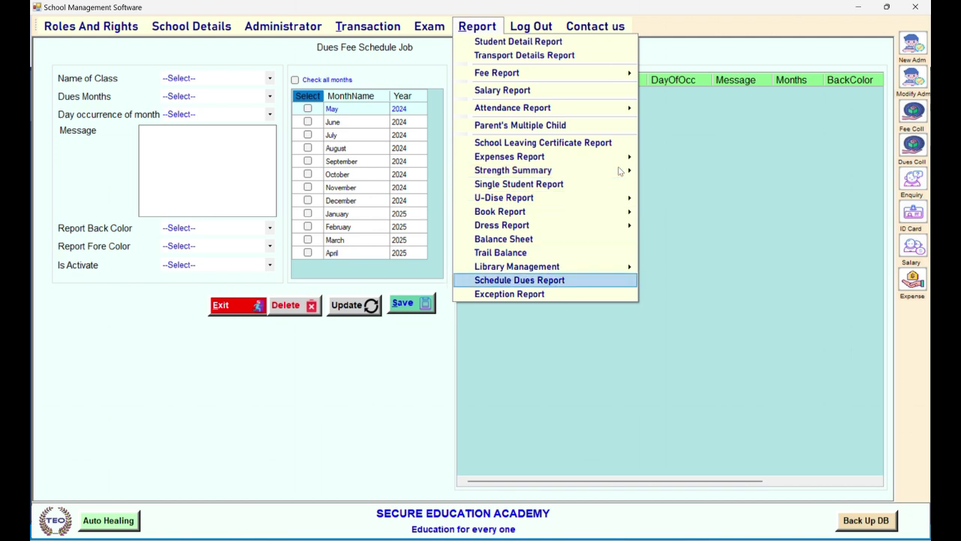
key("Return")
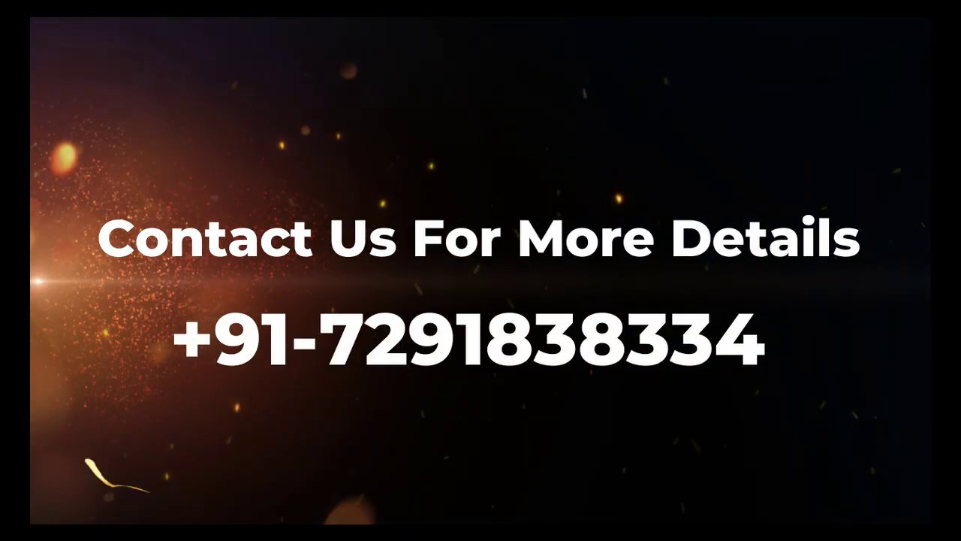